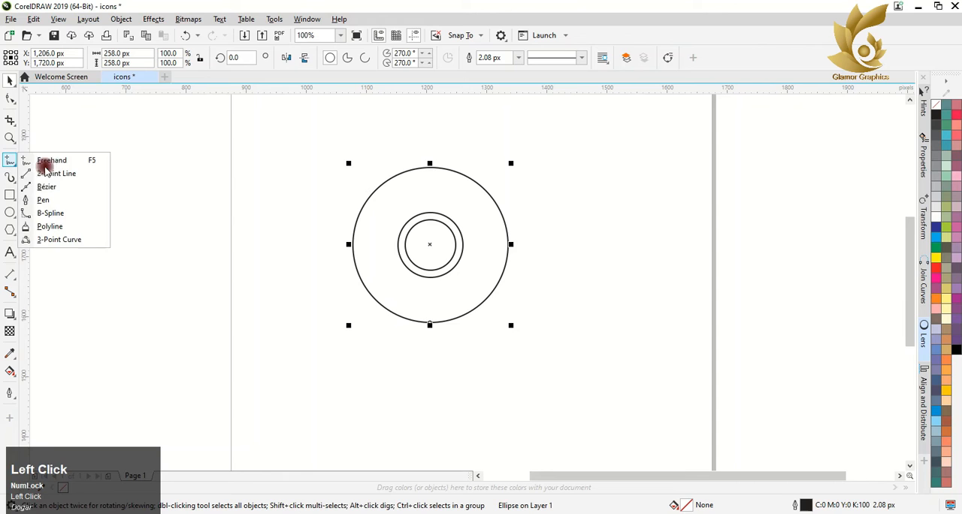
{"action": "left_click", "coordinate": [47, 161]}
{"action": "left_click", "coordinate": [315, 183]}
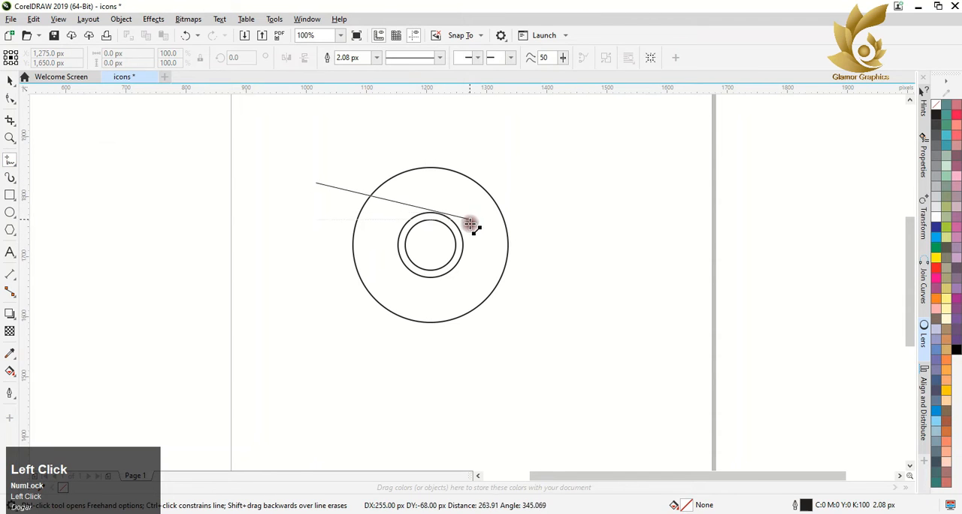
{"action": "left_click", "coordinate": [584, 254]}
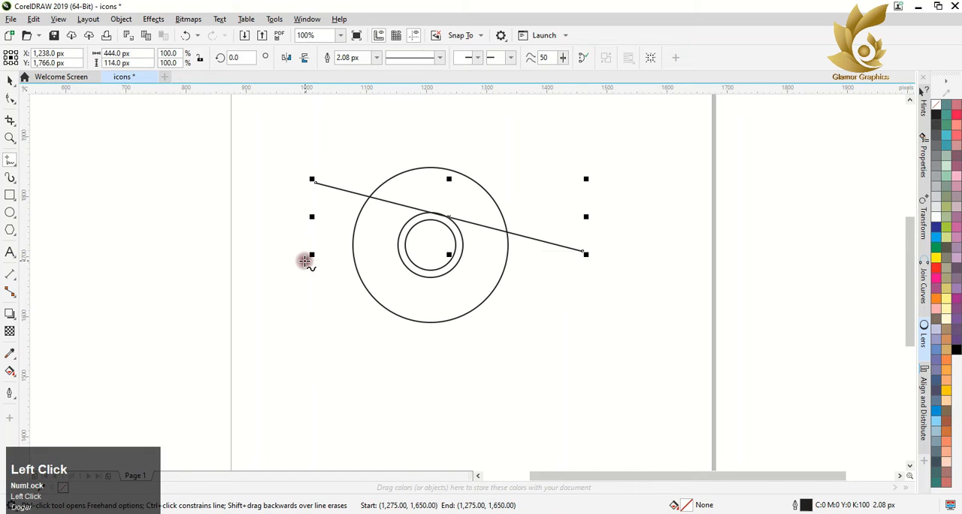
{"action": "left_click", "coordinate": [391, 513]}
{"action": "key", "text": "ctrl+z"}
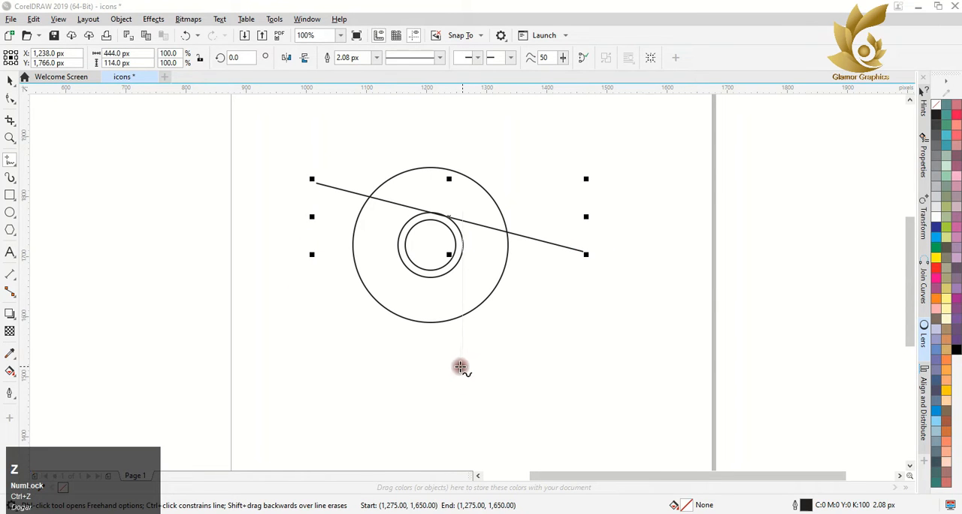
{"action": "left_click", "coordinate": [539, 172]}
{"action": "key", "text": "ctrl+z"}
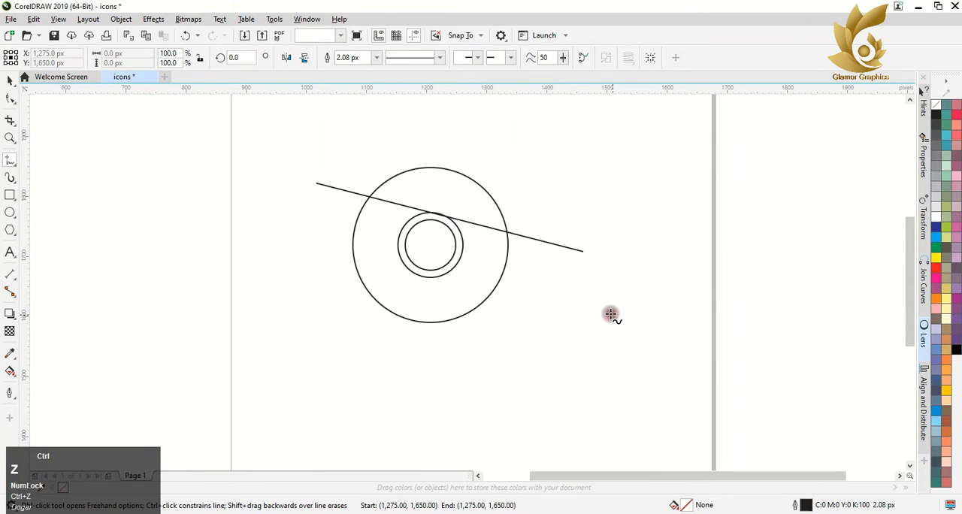
{"action": "key", "text": "ctrl+z"}
{"action": "key", "text": "ctrl+z"}
Step: Create a concentric copy of the inner circle scaled down to about 82 px
{"action": "left_click", "coordinate": [10, 80]}
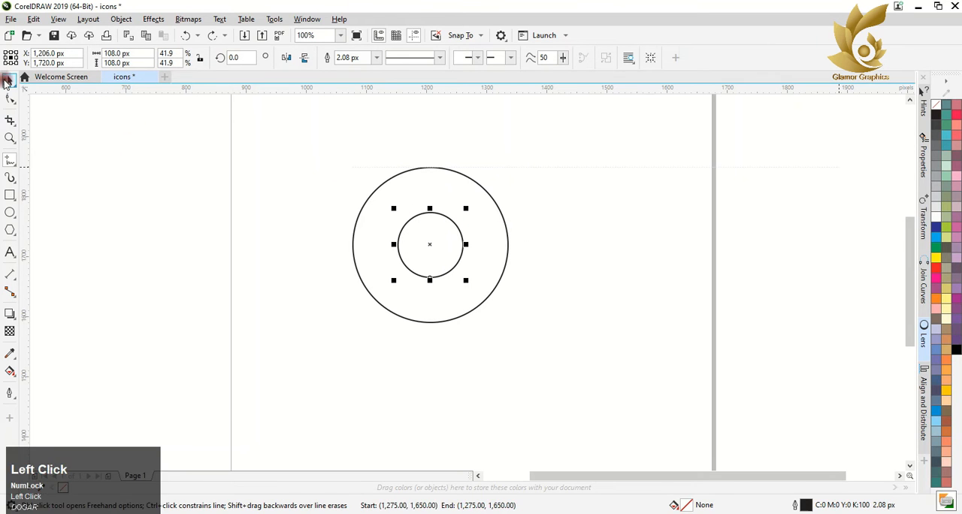
{"action": "left_click_drag", "start_coordinate": [467, 206], "coordinate": [470, 216]}
{"action": "right_click", "coordinate": [470, 216]}
{"action": "left_click", "coordinate": [302, 185]}
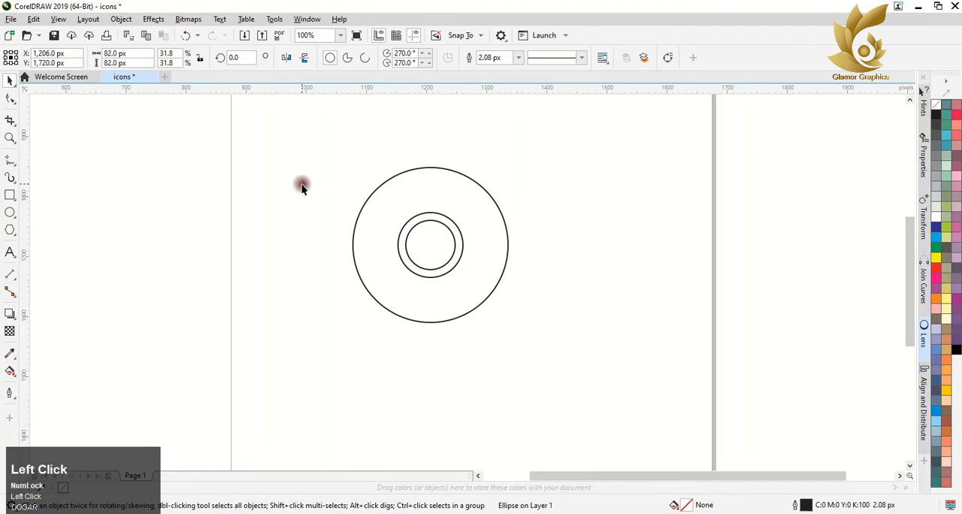
Step: Draw two straight Freehand lines across the large circle, each touching the edge of the middle circle, one about 363 px wide
{"action": "left_click", "coordinate": [10, 159]}
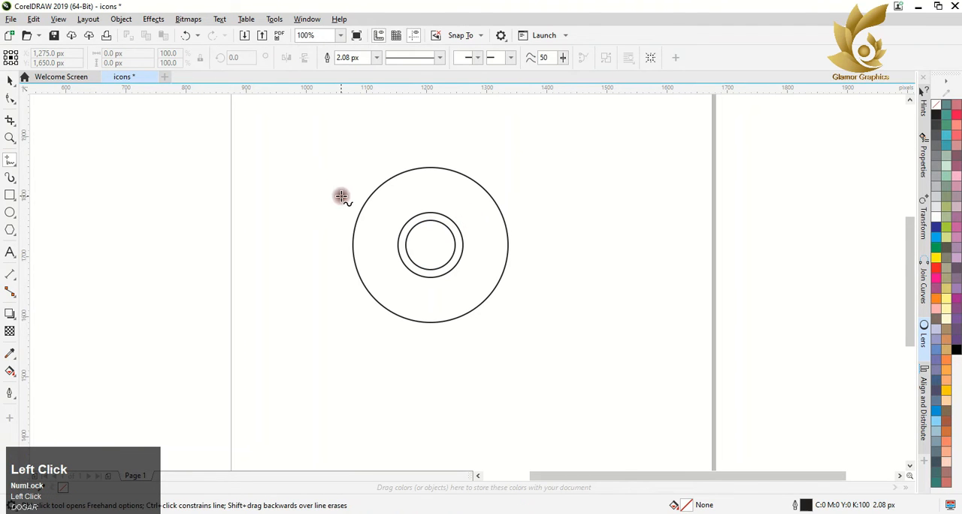
{"action": "left_click", "coordinate": [557, 230]}
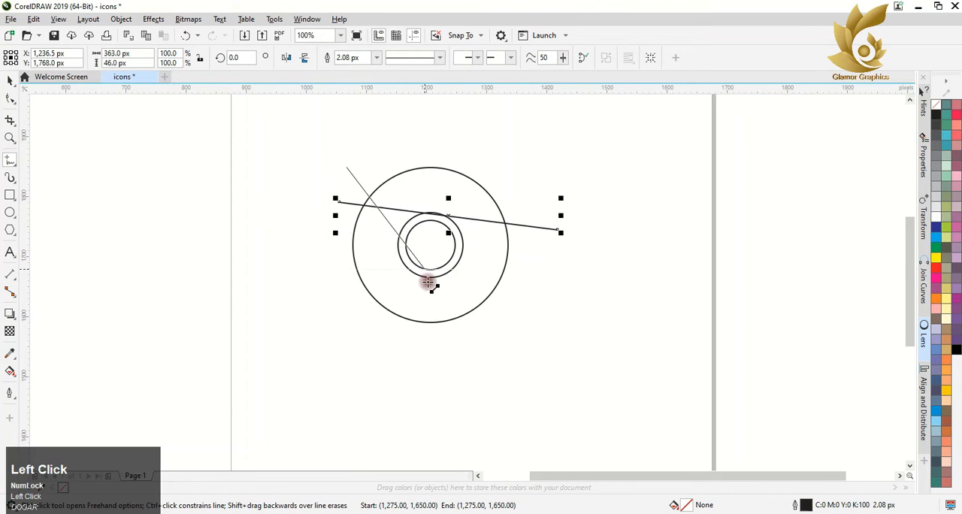
{"action": "left_click", "coordinate": [448, 337]}
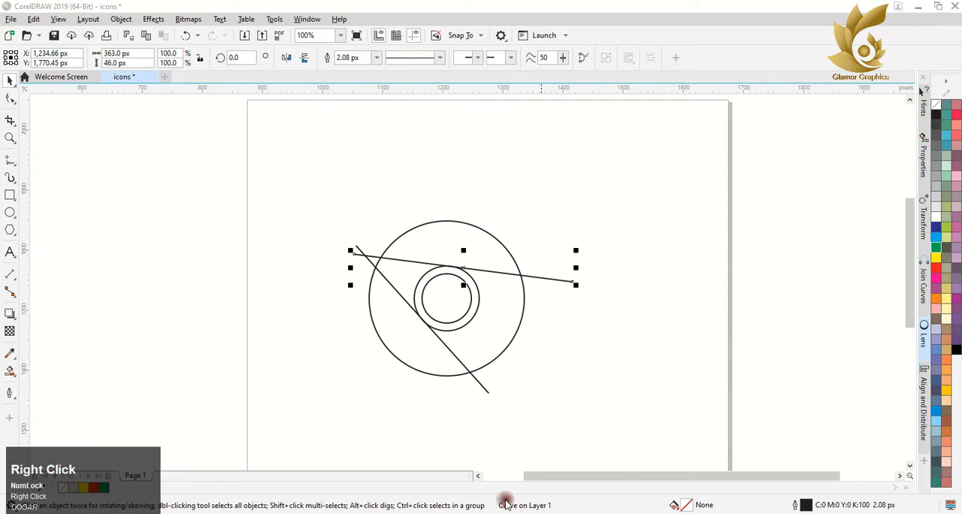
Step: Smart Fill the ring region above the upper line and the adjoining region between the two lines
{"action": "left_click", "coordinate": [9, 373]}
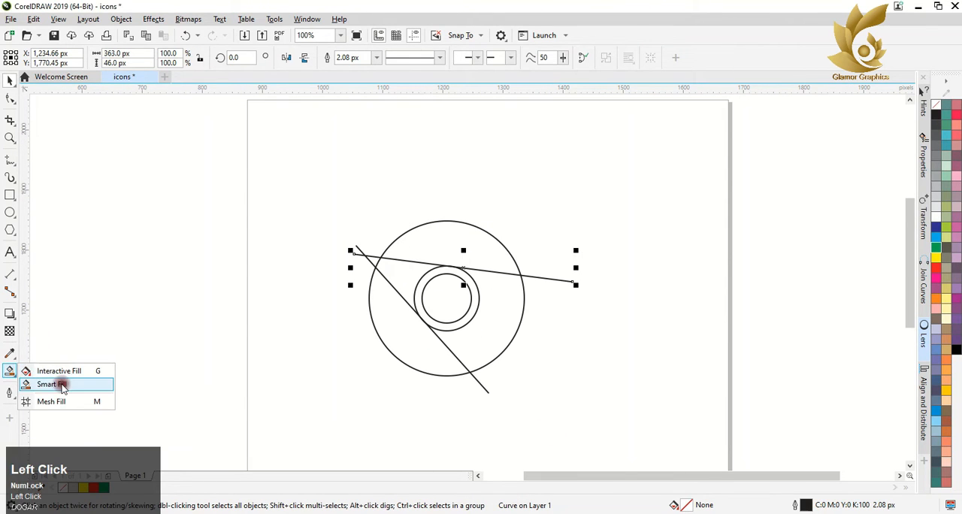
{"action": "left_click", "coordinate": [59, 382]}
{"action": "left_click", "coordinate": [431, 241]}
{"action": "left_click", "coordinate": [407, 275]}
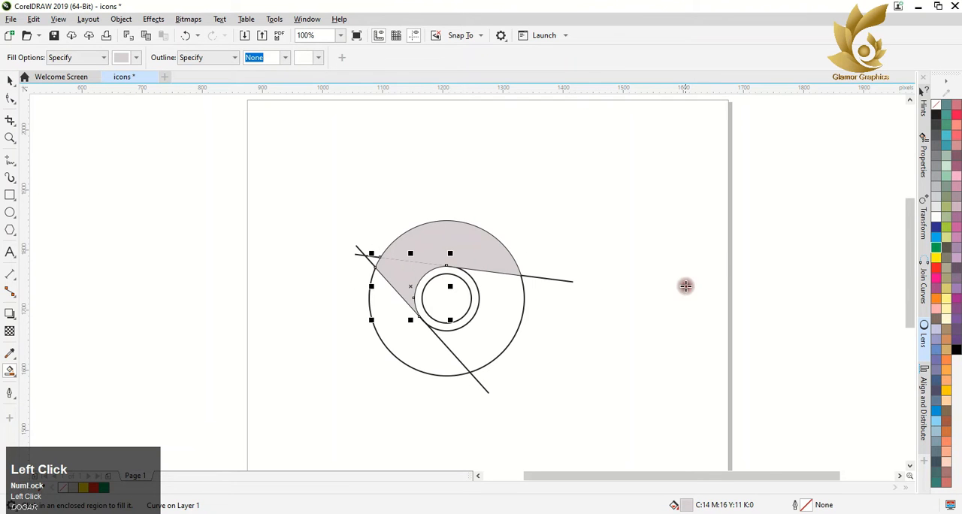
Step: Recolor both smart-filled ring pieces red
{"action": "left_click", "coordinate": [10, 80]}
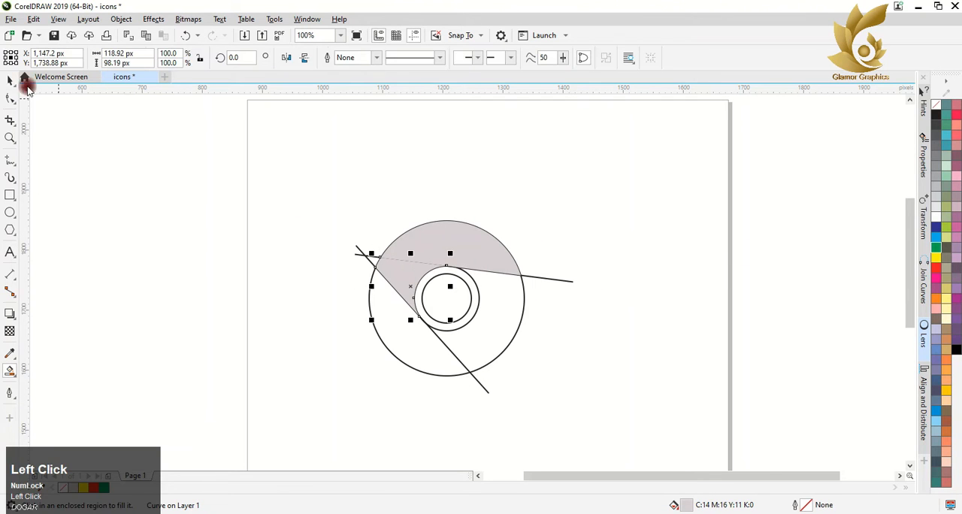
{"action": "left_click", "coordinate": [936, 268]}
{"action": "left_click", "coordinate": [490, 266]}
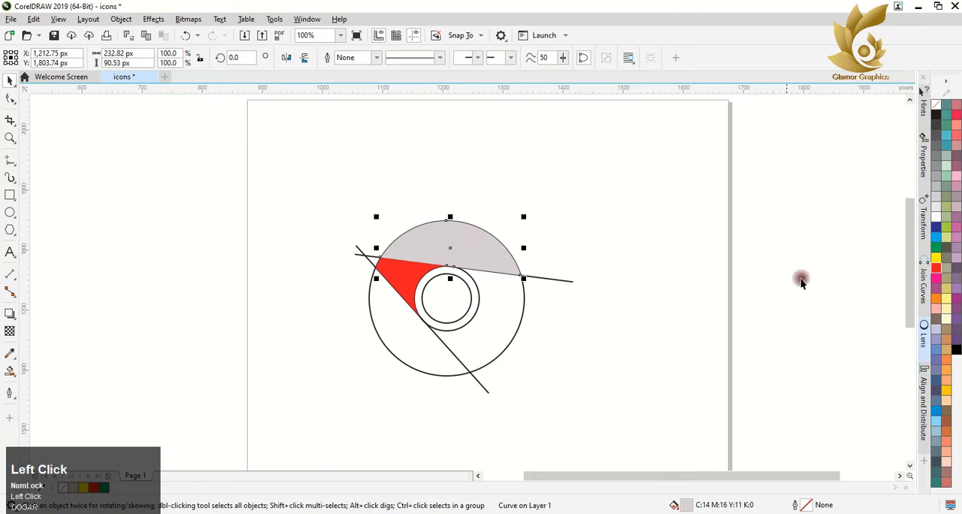
{"action": "left_click", "coordinate": [935, 269]}
Step: Make a copy of both red pieces rotated about 136° around the circle and fill the copy green
{"action": "left_click", "coordinate": [450, 248]}
{"action": "left_click_drag", "start_coordinate": [450, 247], "coordinate": [451, 297]}
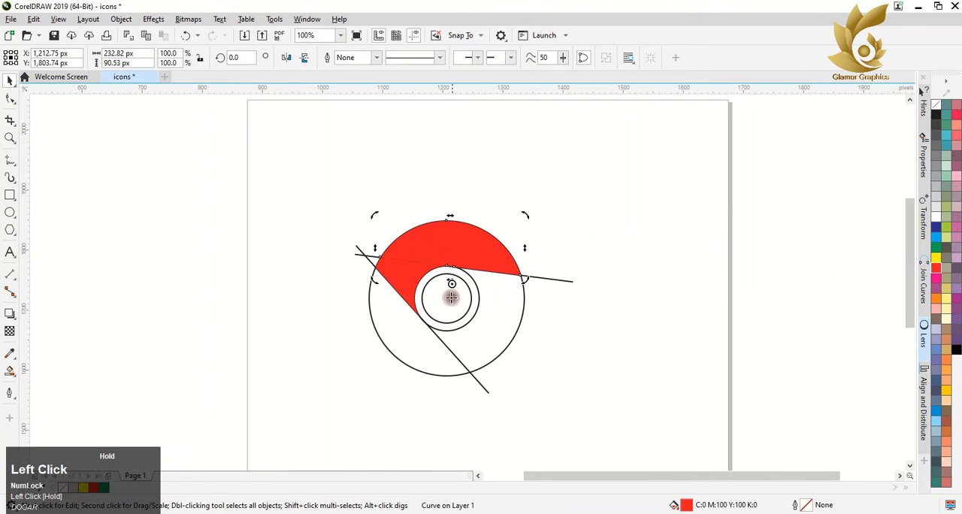
{"action": "left_click", "coordinate": [415, 275], "text": "shift"}
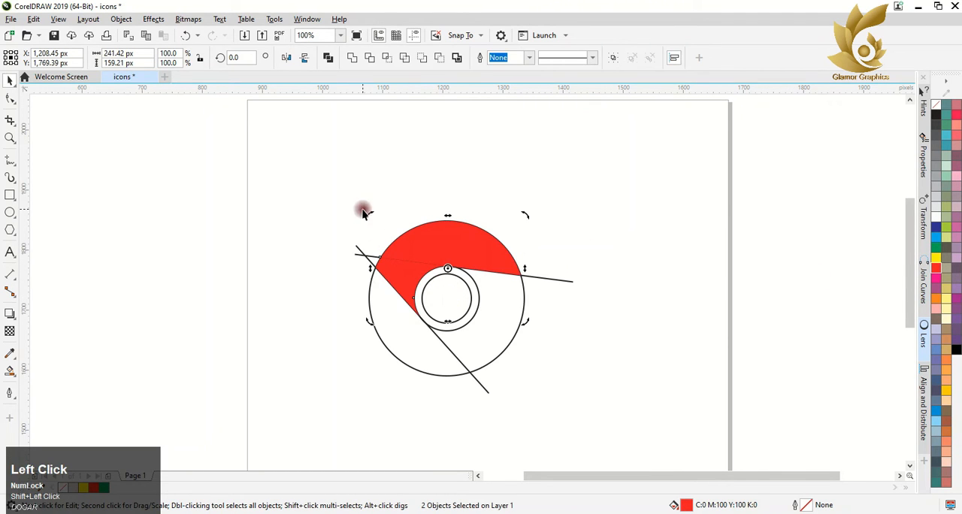
{"action": "left_click_drag", "start_coordinate": [365, 210], "coordinate": [335, 347]}
{"action": "key", "text": "ctrl+z"}
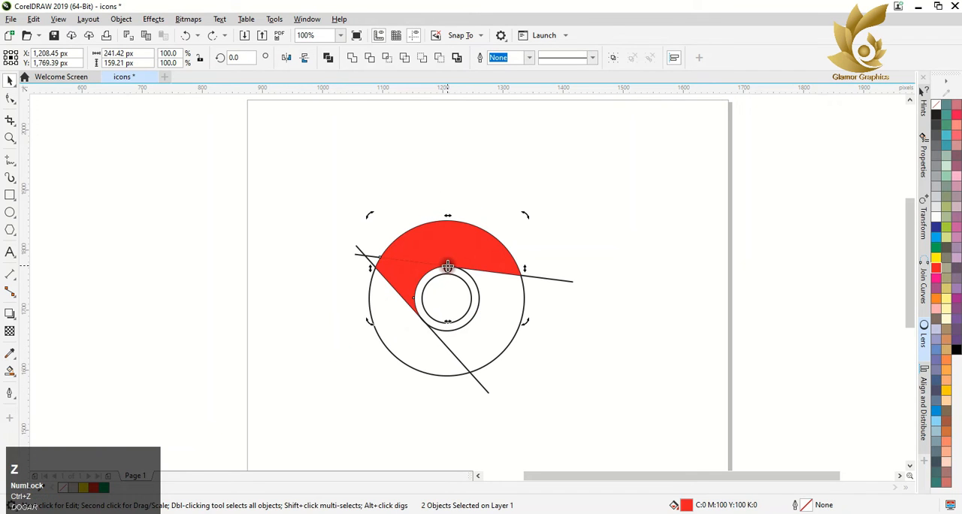
{"action": "left_click_drag", "start_coordinate": [357, 220], "coordinate": [442, 441]}
{"action": "right_click", "coordinate": [443, 441]}
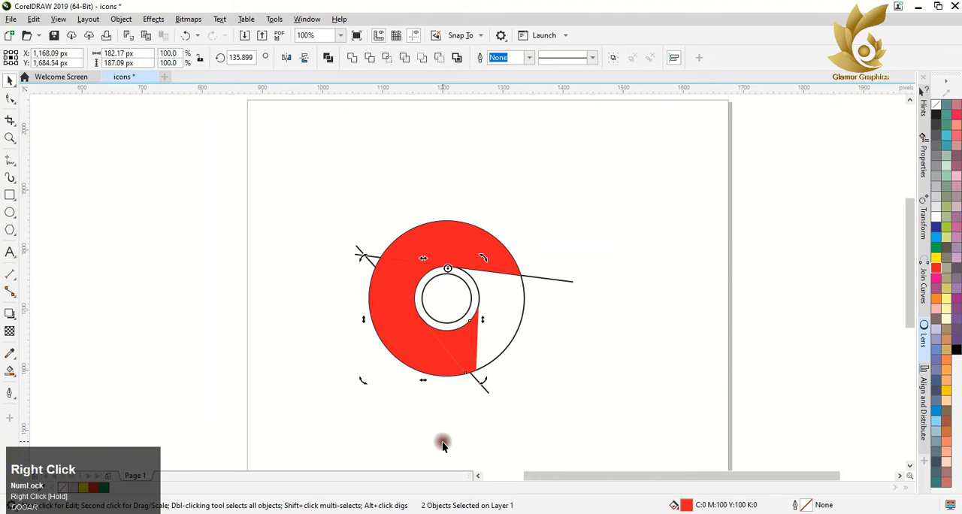
{"action": "left_click", "coordinate": [934, 249]}
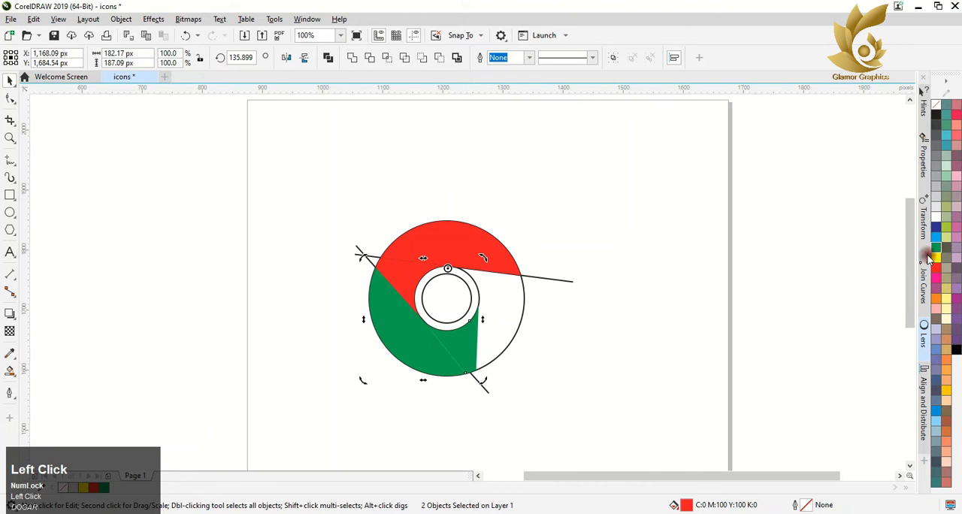
Step: Try adding a yellow copy of the green segment, rotated to about 226° around the circle's centre
{"action": "left_click_drag", "start_coordinate": [451, 272], "coordinate": [442, 281]}
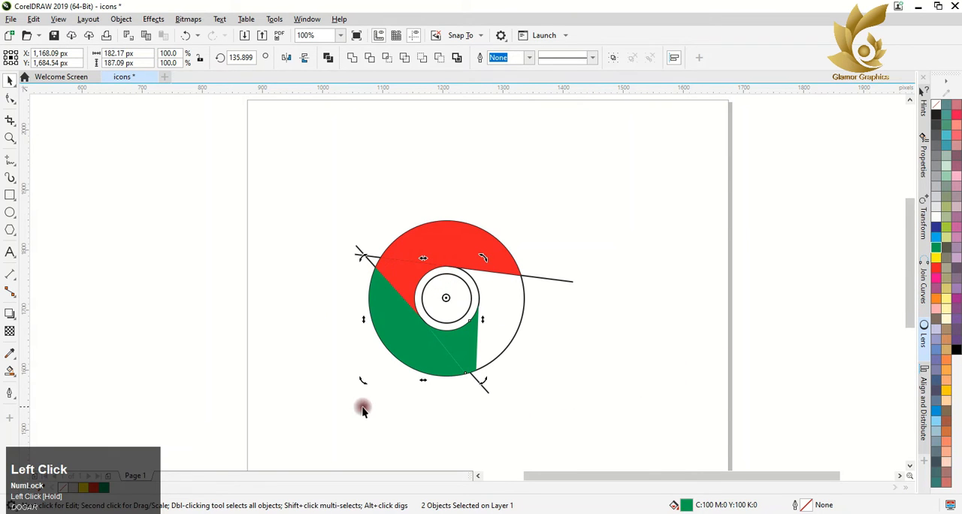
{"action": "left_click_drag", "start_coordinate": [362, 409], "coordinate": [505, 354]}
{"action": "right_click", "coordinate": [505, 354]}
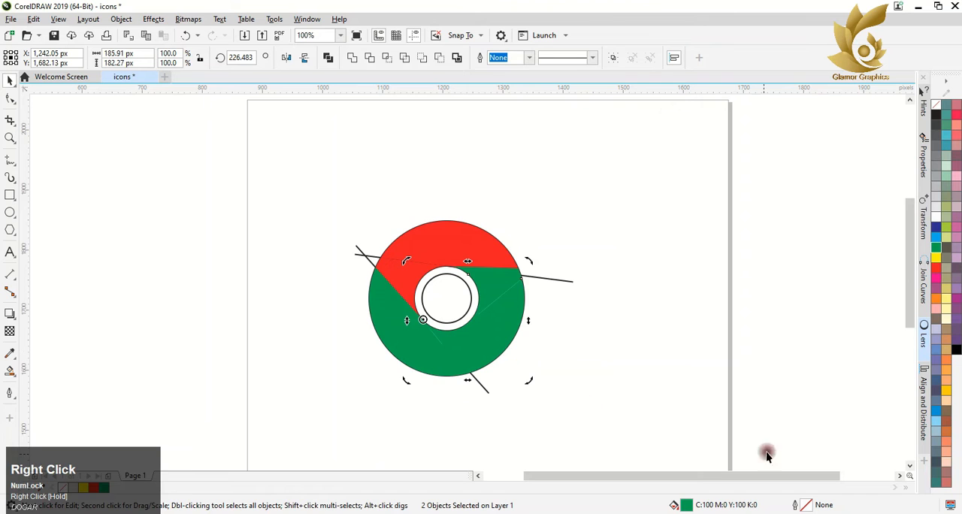
{"action": "left_click", "coordinate": [936, 257]}
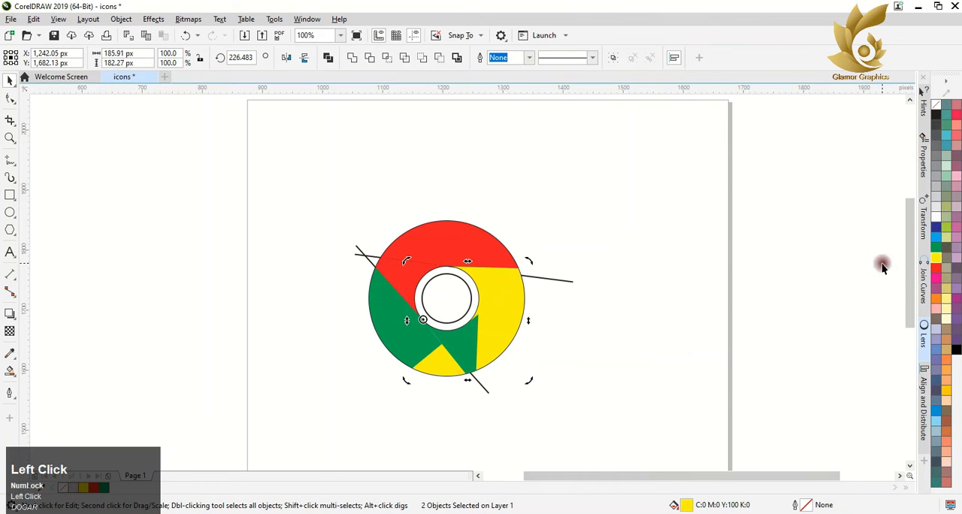
{"action": "key", "text": "ctrl+z"}
{"action": "key", "text": "ctrl+z"}
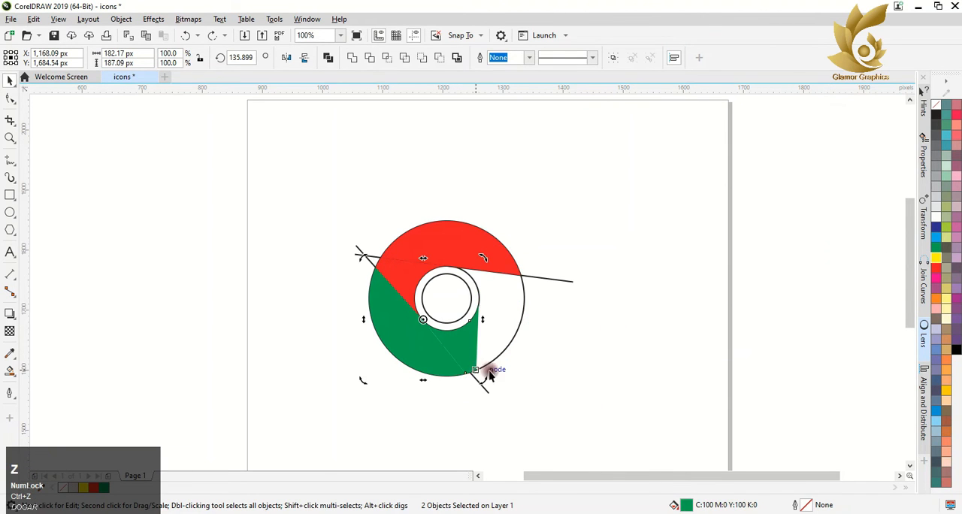
Step: Reselect both green pieces and try a yellow copy rotated to about 224° around the circle's centre
{"action": "left_click", "coordinate": [539, 355]}
{"action": "left_click", "coordinate": [475, 344]}
{"action": "left_click", "coordinate": [398, 339], "text": "shift"}
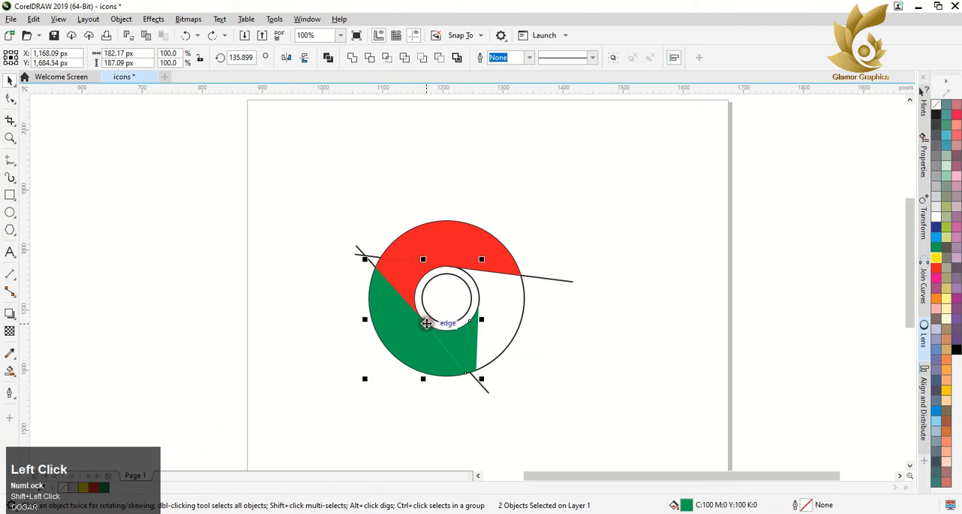
{"action": "left_click", "coordinate": [427, 322]}
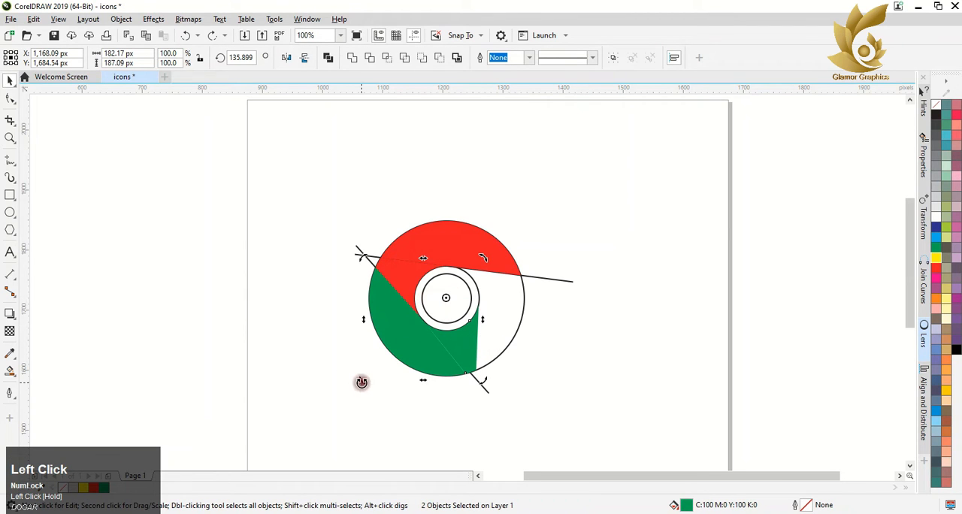
{"action": "left_click_drag", "start_coordinate": [362, 383], "coordinate": [515, 374]}
{"action": "right_click", "coordinate": [516, 374]}
{"action": "left_click", "coordinate": [935, 257]}
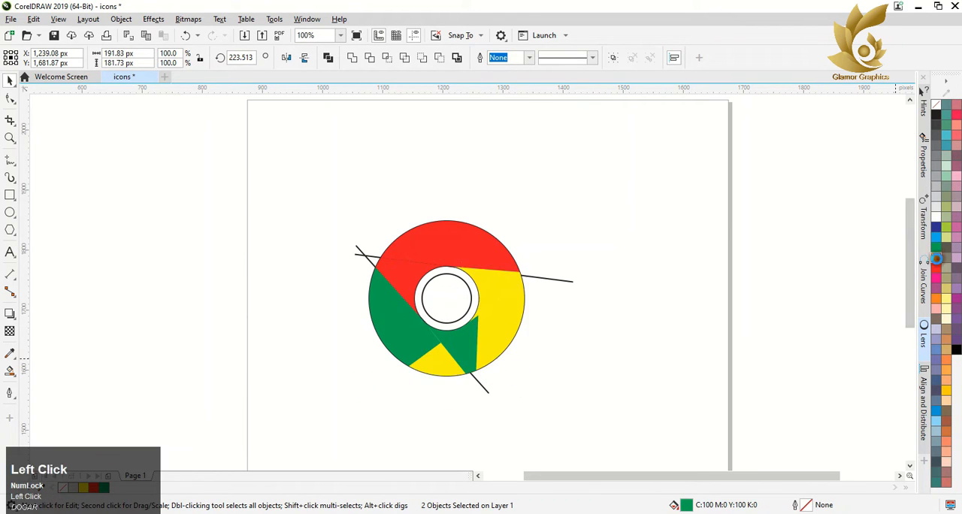
{"action": "key", "text": "ctrl+z"}
{"action": "key", "text": "ctrl+z"}
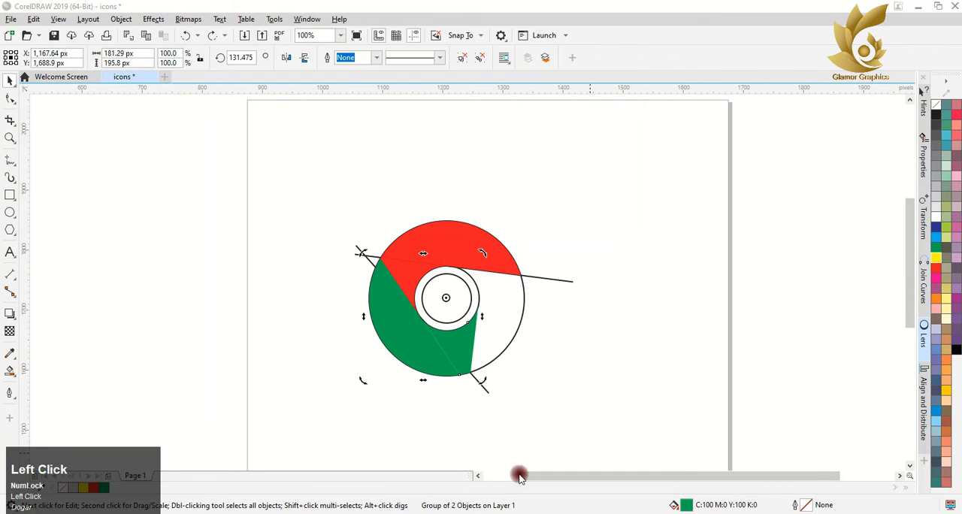
Step: Complete the ring with a rotated copy of the green segment around the circle's centre and fill it yellow
{"action": "left_click_drag", "start_coordinate": [365, 378], "coordinate": [556, 354]}
{"action": "right_click", "coordinate": [555, 354]}
{"action": "left_click_drag", "start_coordinate": [528, 246], "coordinate": [537, 277]}
{"action": "left_click", "coordinate": [935, 259]}
Step: Delete the two straight construction lines crossing the ring
{"action": "left_click", "coordinate": [372, 257]}
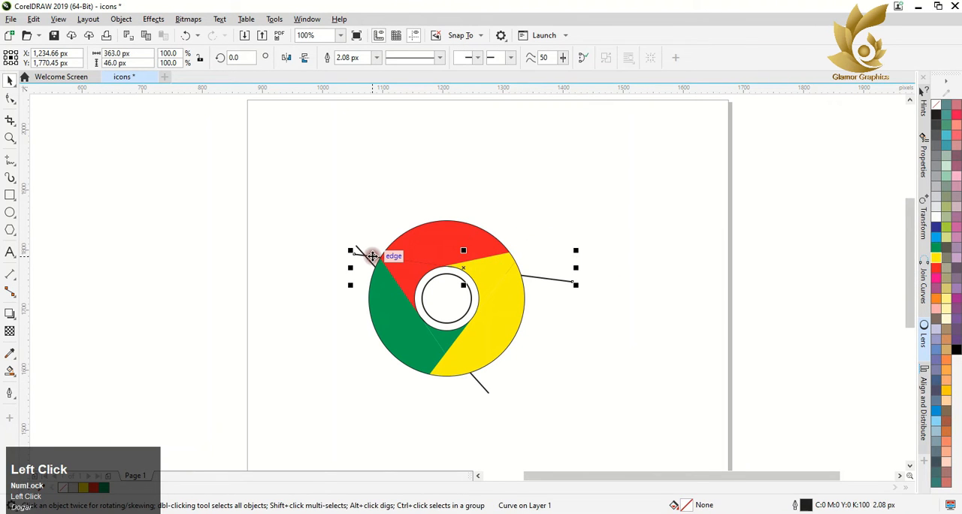
{"action": "key", "text": "Delete"}
{"action": "left_click", "coordinate": [367, 260]}
{"action": "key", "text": "Delete"}
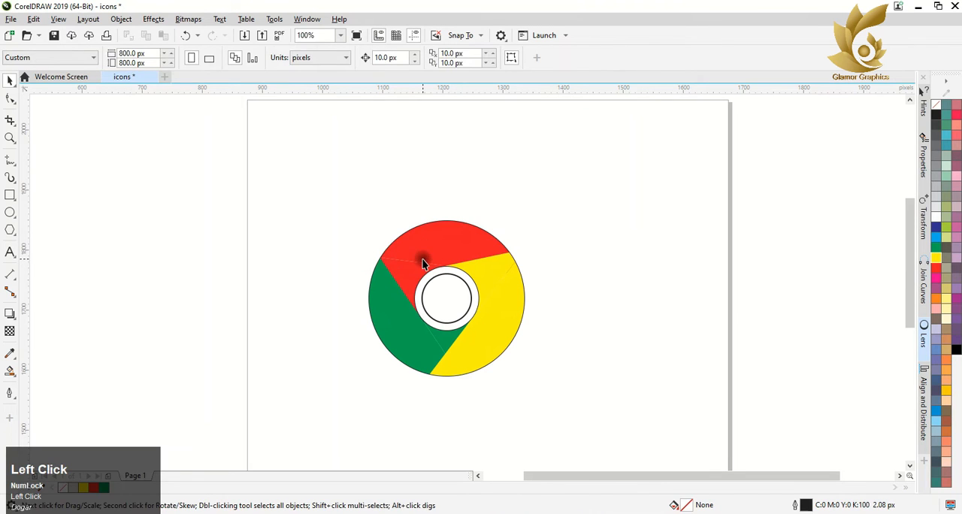
Step: Give the red, yellow and green segments outlines matching their own fill colors
{"action": "left_click", "coordinate": [423, 263]}
{"action": "right_click", "coordinate": [936, 259]}
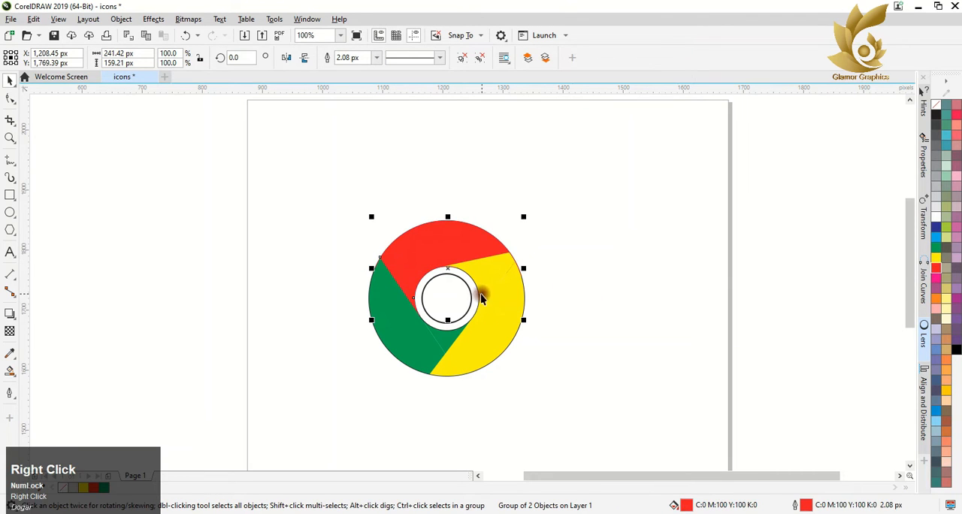
{"action": "left_click", "coordinate": [488, 294]}
{"action": "right_click", "coordinate": [936, 260]}
{"action": "left_click", "coordinate": [410, 333]}
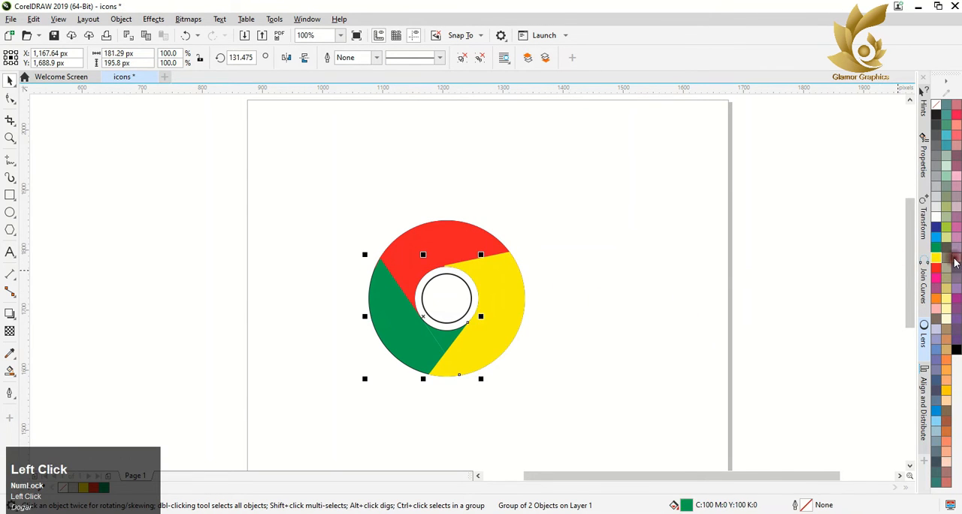
{"action": "right_click", "coordinate": [935, 248]}
Step: Fill the innermost circle with cyan (C:100 M:0 Y:0 K:0) and remove its outline
{"action": "left_click", "coordinate": [453, 274]}
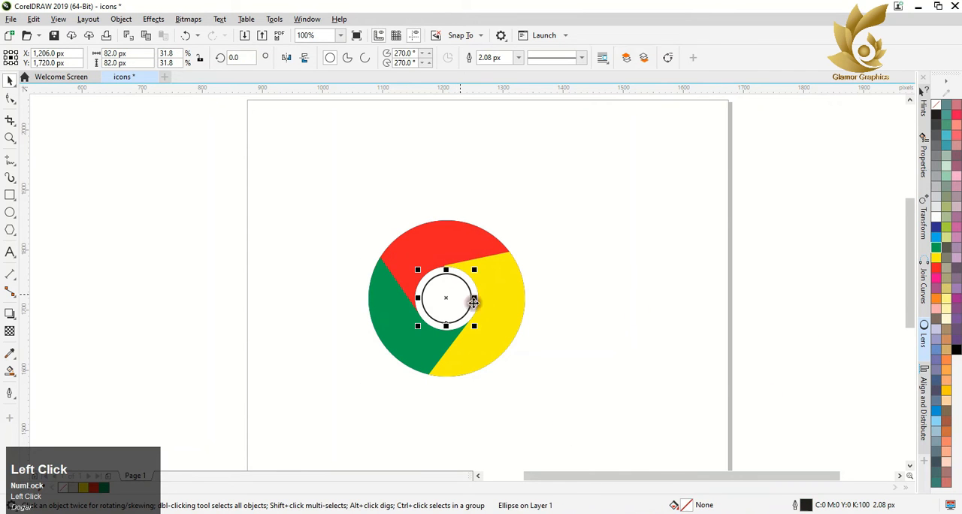
{"action": "left_click", "coordinate": [936, 232]}
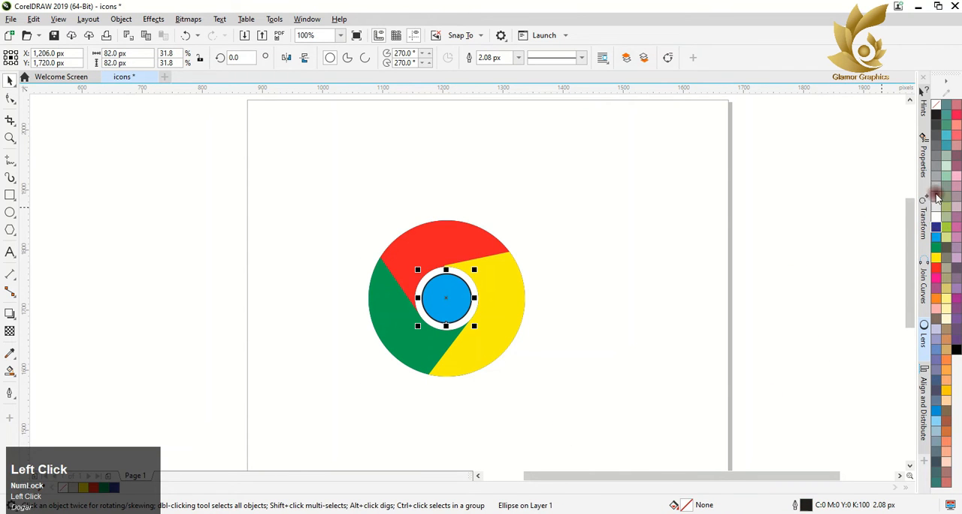
{"action": "right_click", "coordinate": [936, 104]}
{"action": "left_click", "coordinate": [298, 299]}
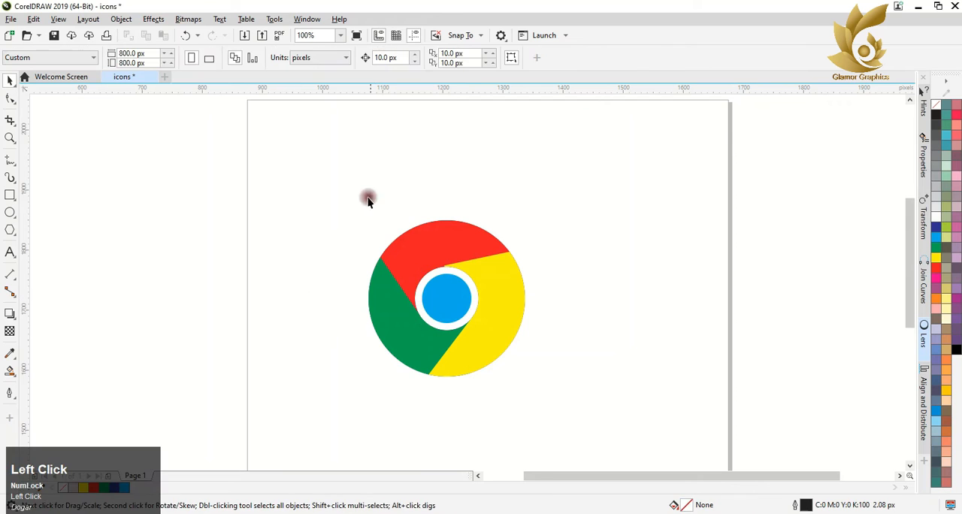
Step: Select the whole icon and scale it down to about 132 px
{"action": "left_click_drag", "start_coordinate": [567, 404], "coordinate": [569, 406]}
{"action": "left_click_drag", "start_coordinate": [528, 215], "coordinate": [494, 260]}
{"action": "left_click", "coordinate": [545, 284]}
Step: Move the whole icon into the upper-left corner of the page and deselect it
{"action": "scroll", "coordinate": [420, 286], "scroll_direction": "down", "scroll_amount": 2}
{"action": "left_click_drag", "start_coordinate": [396, 250], "coordinate": [432, 293]}
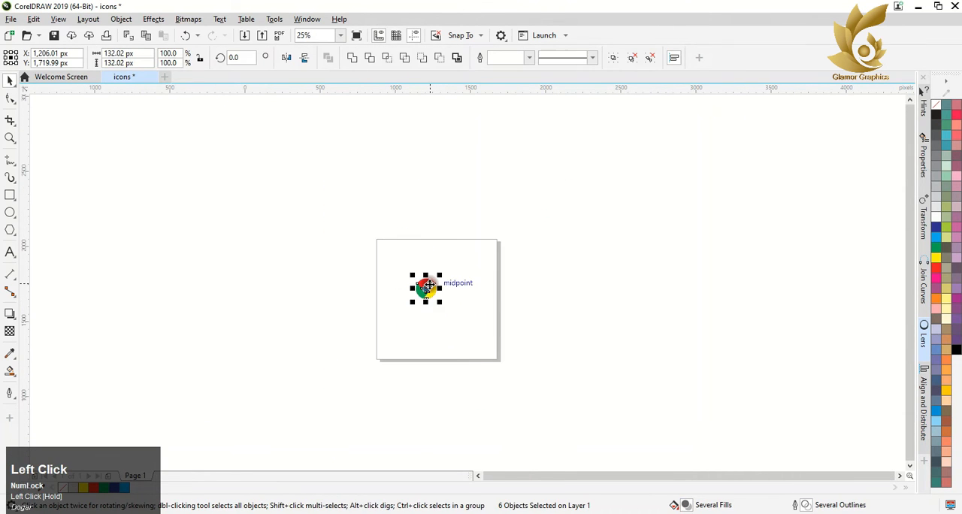
{"action": "right_click", "coordinate": [431, 291]}
{"action": "left_click", "coordinate": [455, 226]}
{"action": "scroll", "coordinate": [410, 339], "scroll_direction": "up", "scroll_amount": 1}
{"action": "left_click_drag", "start_coordinate": [446, 235], "coordinate": [379, 164]}
{"action": "left_click", "coordinate": [292, 189]}
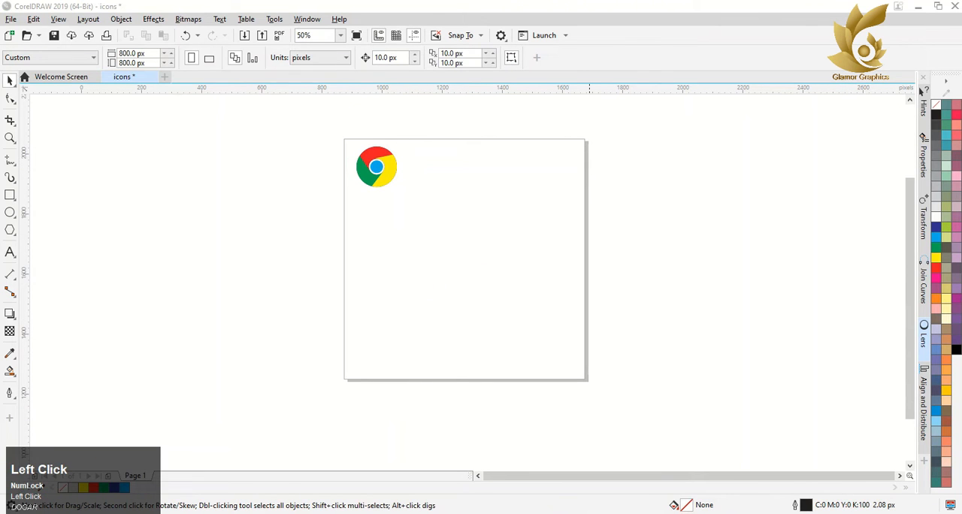
Step: Draw a circle about 171 px in diameter to the right of the Chrome icon
{"action": "scroll", "coordinate": [419, 147], "scroll_direction": "up", "scroll_amount": 1}
{"action": "left_click", "coordinate": [9, 212]}
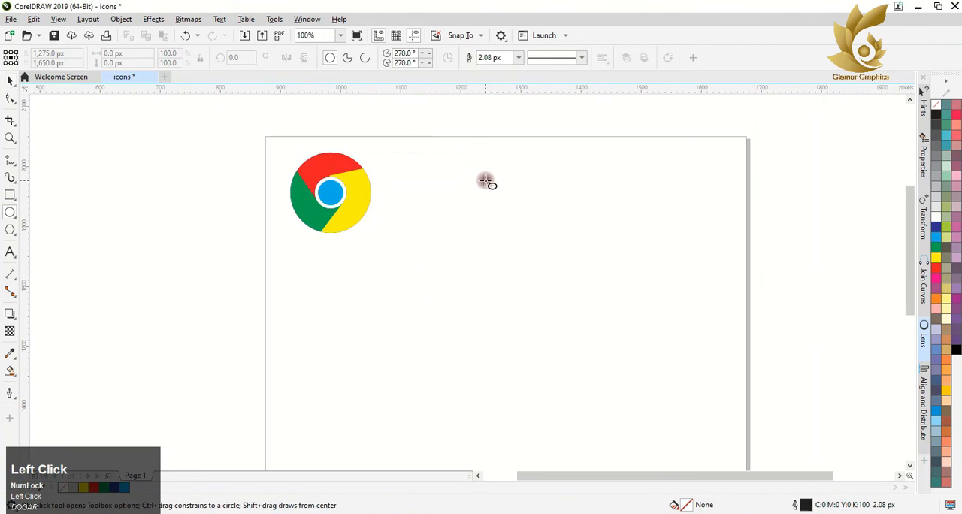
{"action": "left_click_drag", "start_coordinate": [445, 173], "coordinate": [548, 274]}
{"action": "left_click", "coordinate": [10, 80]}
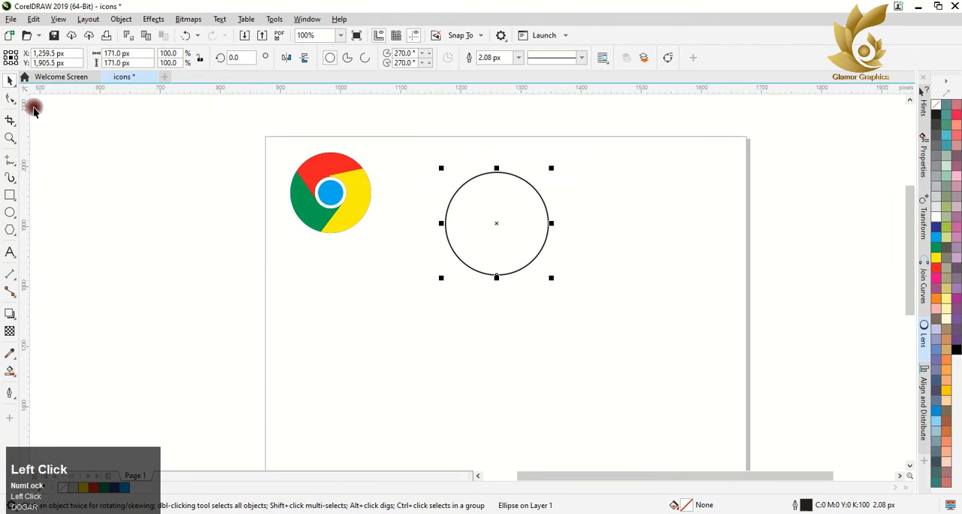
{"action": "left_click", "coordinate": [10, 160]}
{"action": "left_click", "coordinate": [489, 193]}
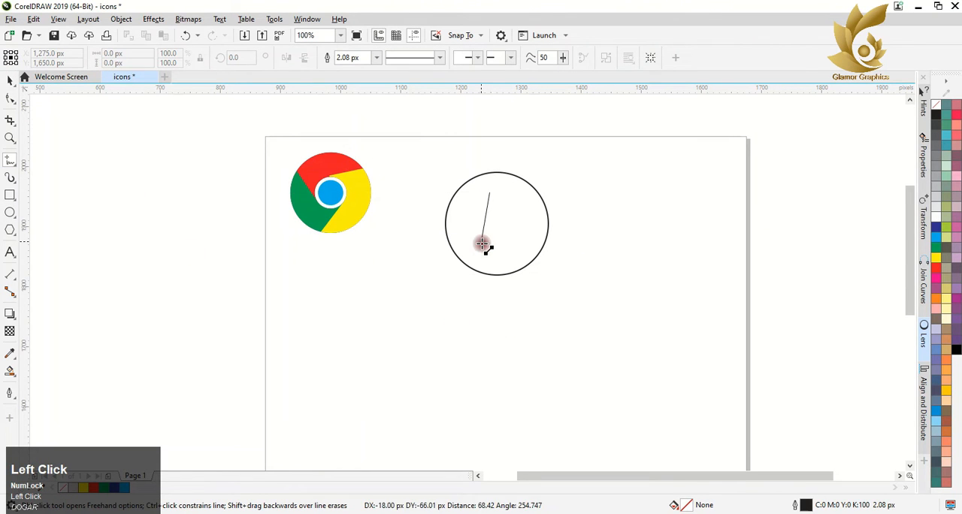
{"action": "left_click", "coordinate": [479, 253]}
{"action": "key", "text": "ctrl+z"}
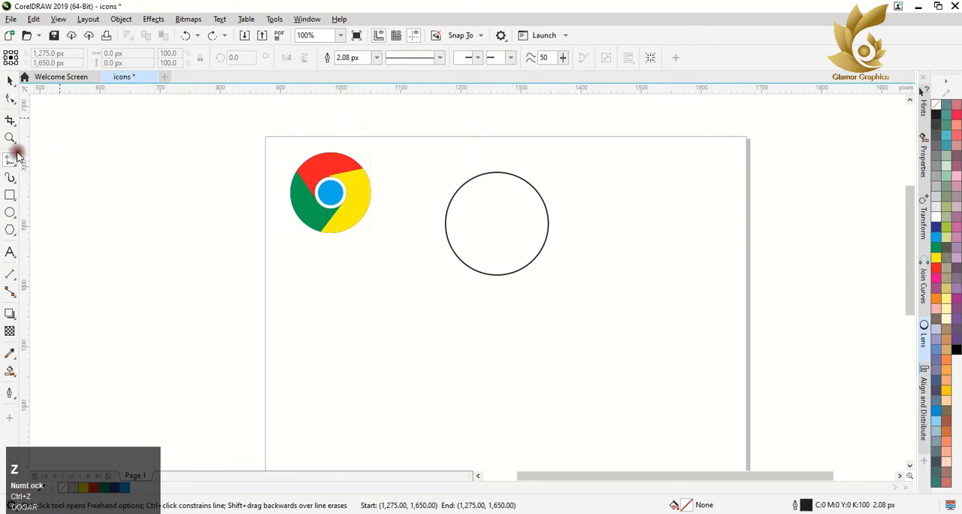
Step: Draw a closed triangle pointing right with the Pen tool inside the new circle, about 105 px wide and 95 px high
{"action": "left_click", "coordinate": [14, 164]}
{"action": "left_click", "coordinate": [52, 199]}
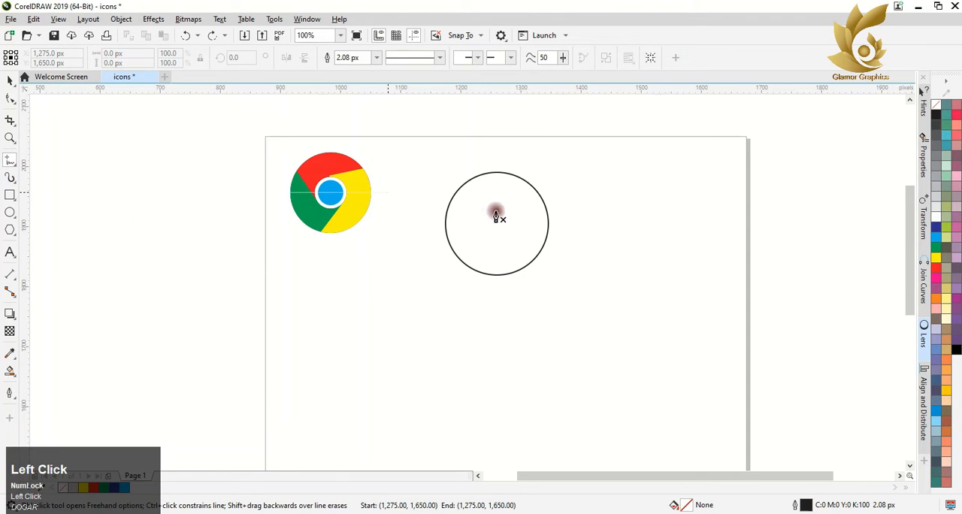
{"action": "left_click", "coordinate": [474, 193]}
{"action": "left_click", "coordinate": [469, 251]}
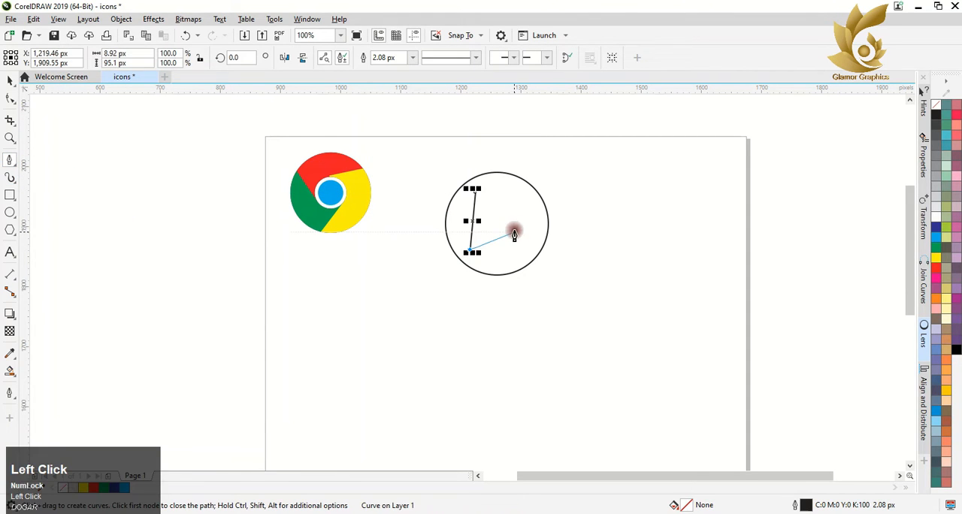
{"action": "left_click", "coordinate": [535, 221]}
{"action": "left_click", "coordinate": [473, 193]}
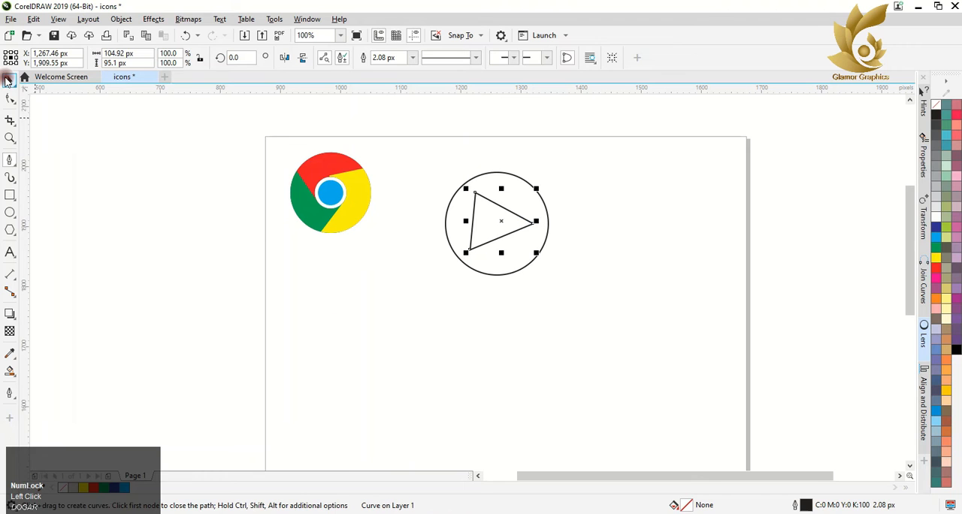
{"action": "left_click", "coordinate": [8, 80]}
Step: Draw a straight Freehand line from near the top of the triangle's left edge down to its middle, spanning about 45 by 35 px
{"action": "scroll", "coordinate": [480, 218], "scroll_direction": "up", "scroll_amount": 3}
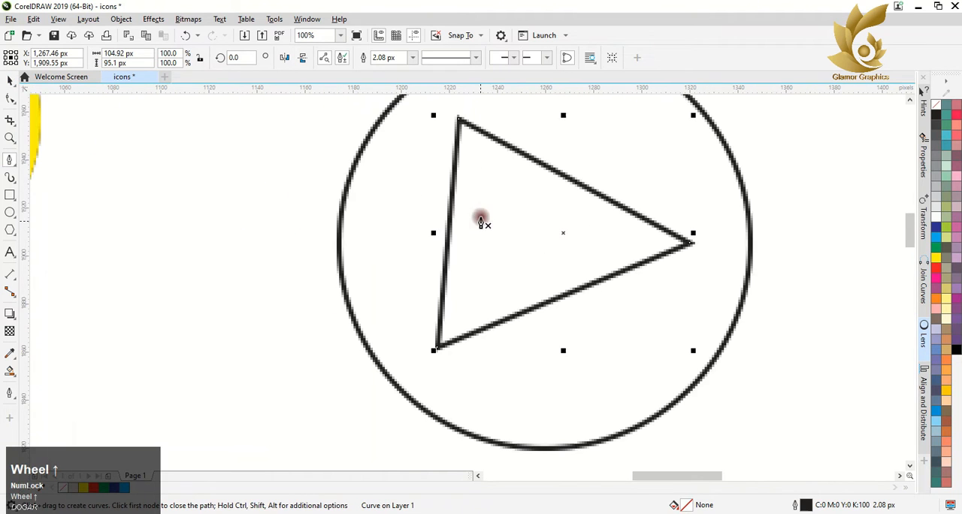
{"action": "left_click", "coordinate": [14, 161]}
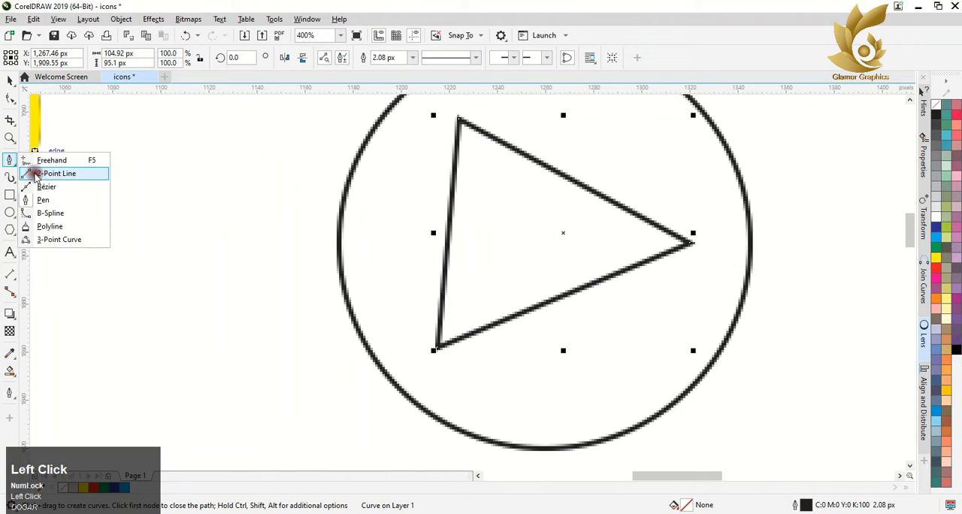
{"action": "left_click", "coordinate": [58, 164]}
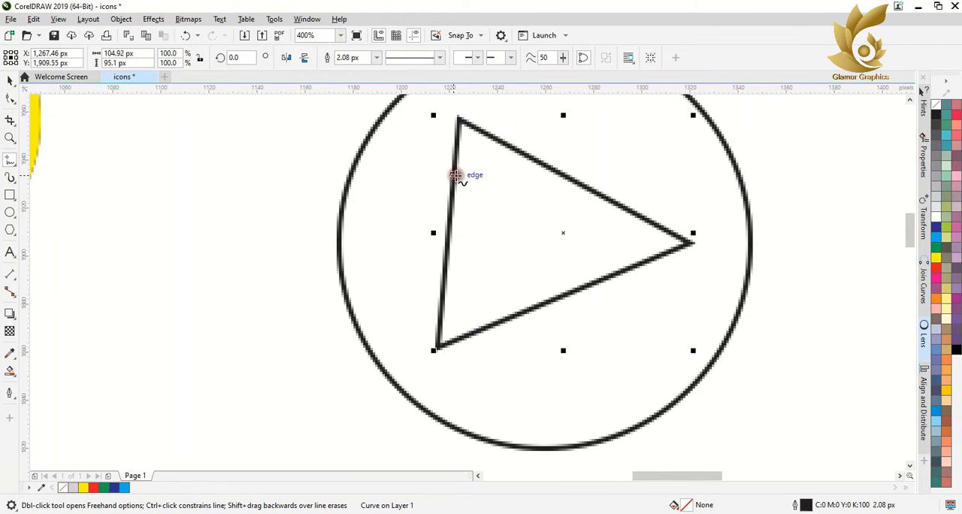
{"action": "left_click", "coordinate": [456, 150]}
{"action": "left_click", "coordinate": [565, 233]}
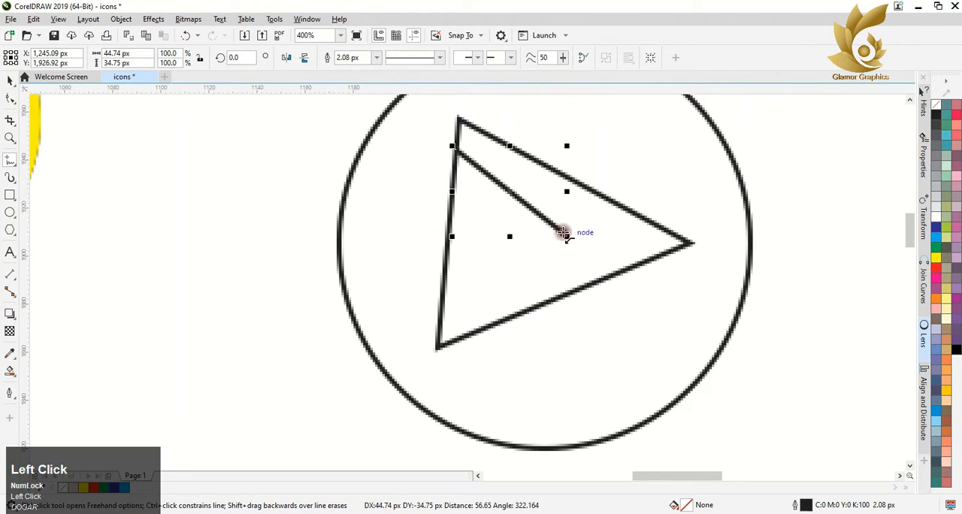
{"action": "left_click", "coordinate": [586, 186]}
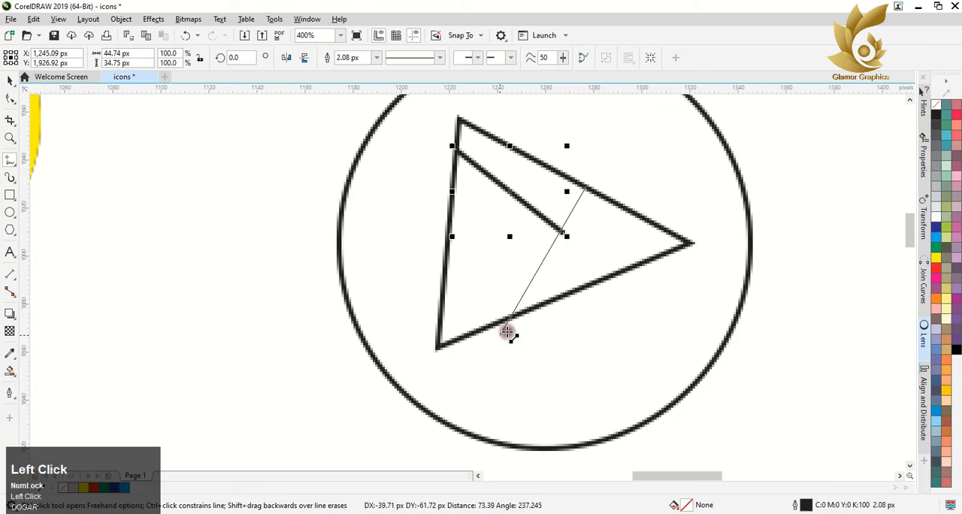
{"action": "left_click", "coordinate": [526, 310]}
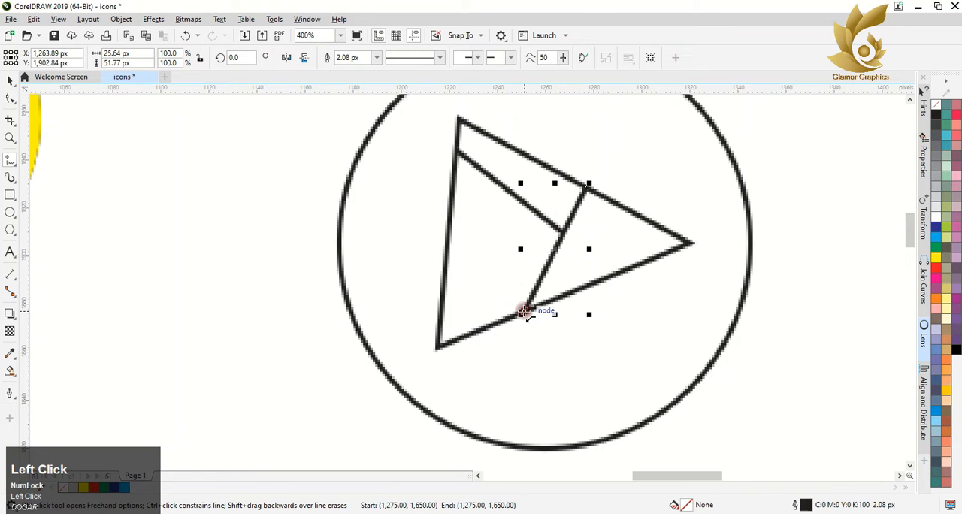
{"action": "left_click", "coordinate": [447, 250]}
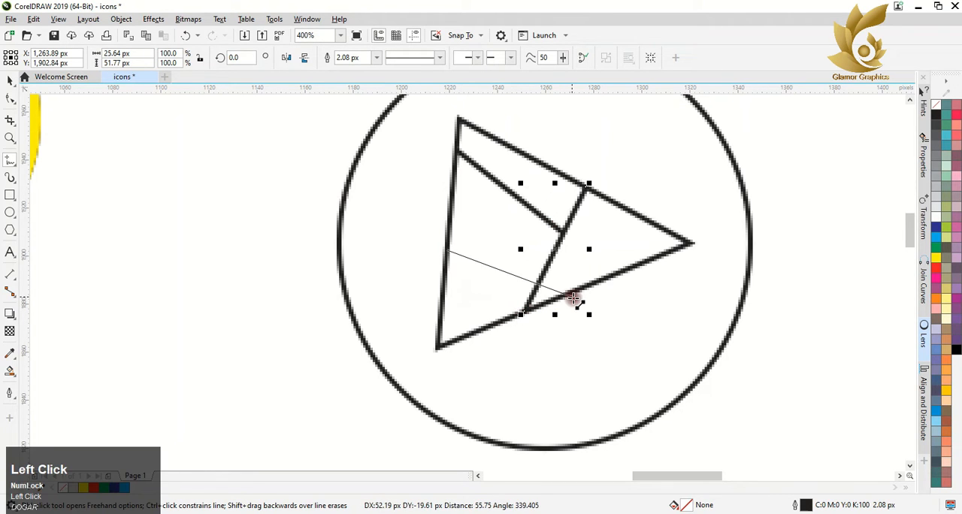
{"action": "key", "text": "ctrl+z"}
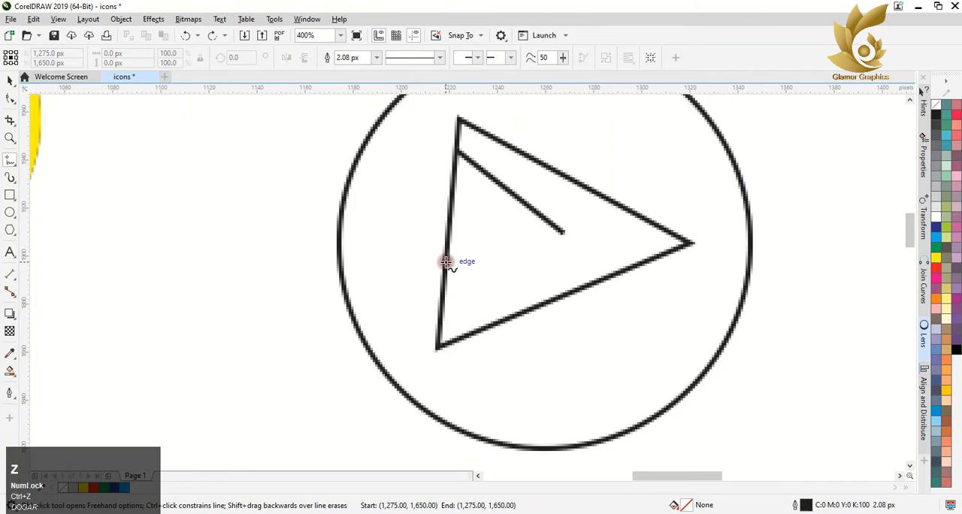
Step: Complete the crossing lines inside the triangle, joining its lower left edge through the inner point to the upper edge, and that point to the lower edge
{"action": "left_click", "coordinate": [444, 319]}
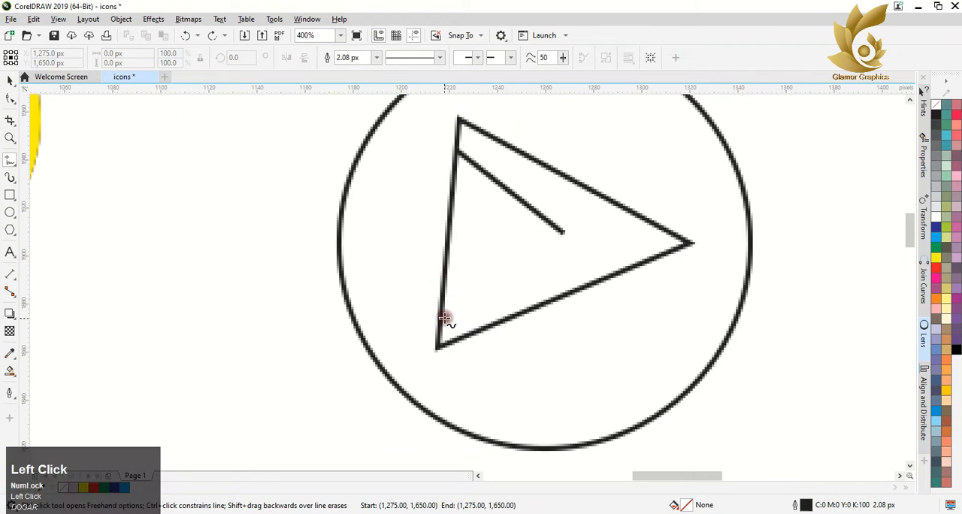
{"action": "left_click", "coordinate": [564, 232]}
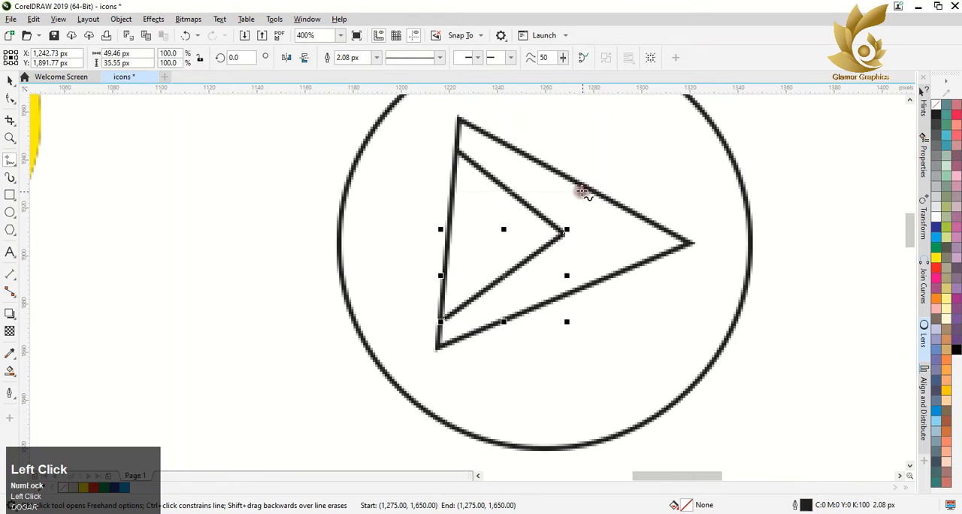
{"action": "left_click", "coordinate": [566, 230]}
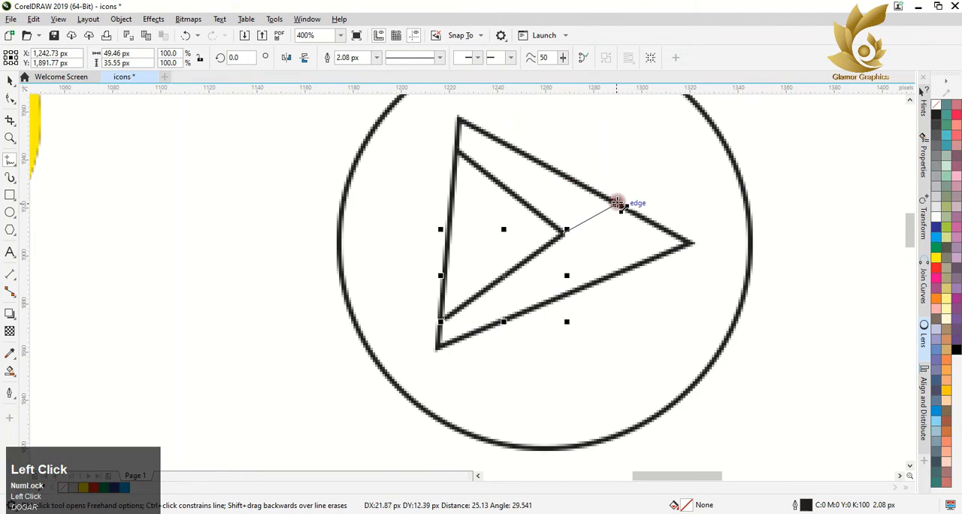
{"action": "left_click", "coordinate": [617, 203]}
{"action": "left_click", "coordinate": [565, 234]}
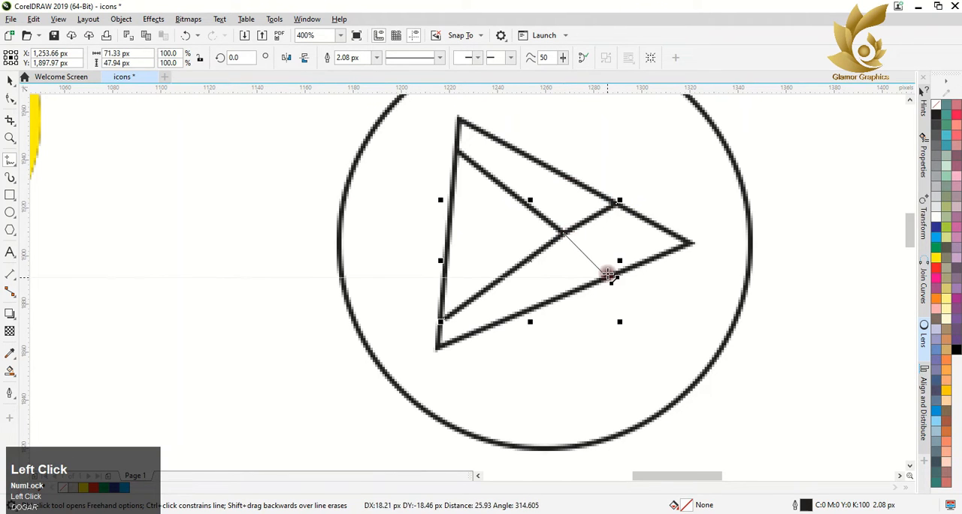
{"action": "left_click", "coordinate": [615, 278]}
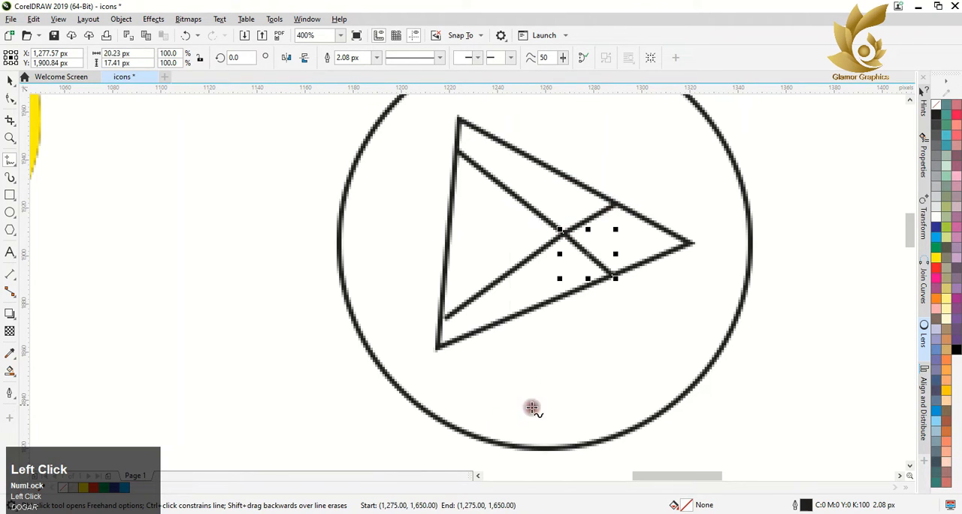
{"action": "left_click", "coordinate": [441, 321]}
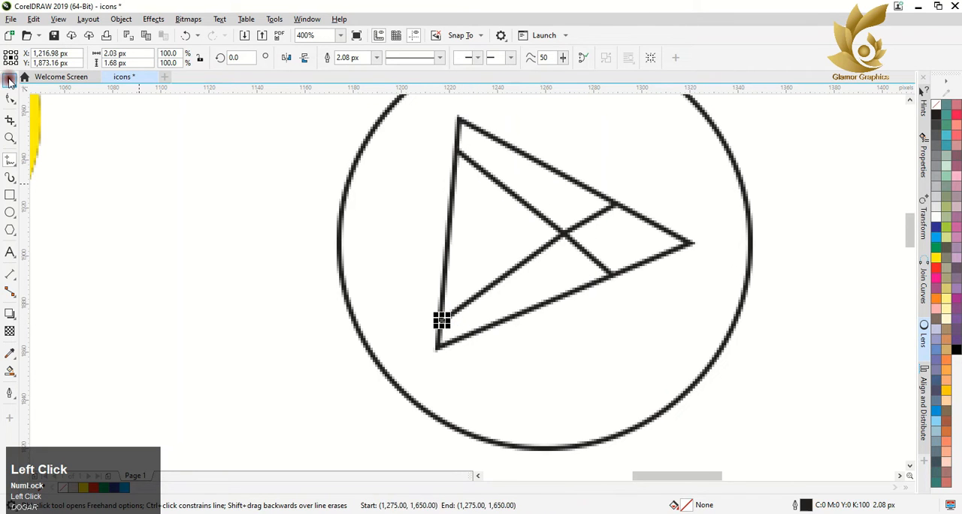
Step: Smart-fill the triangle's left region with cyan (C:100 M:0 Y:0 K:0) and its upper region with light green (C:40 M:0 Y:100 K:0)
{"action": "left_click", "coordinate": [10, 371]}
{"action": "left_click", "coordinate": [493, 230]}
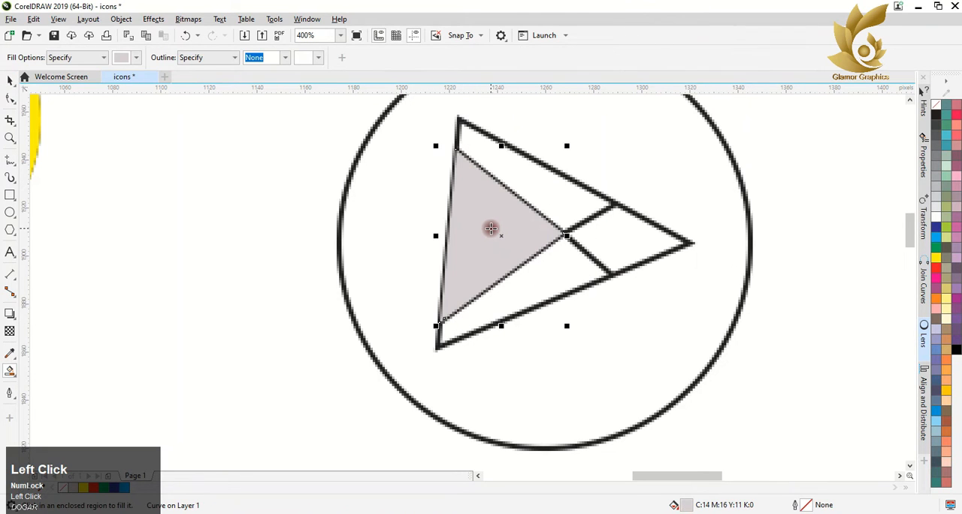
{"action": "left_click", "coordinate": [936, 239]}
{"action": "left_click", "coordinate": [542, 194]}
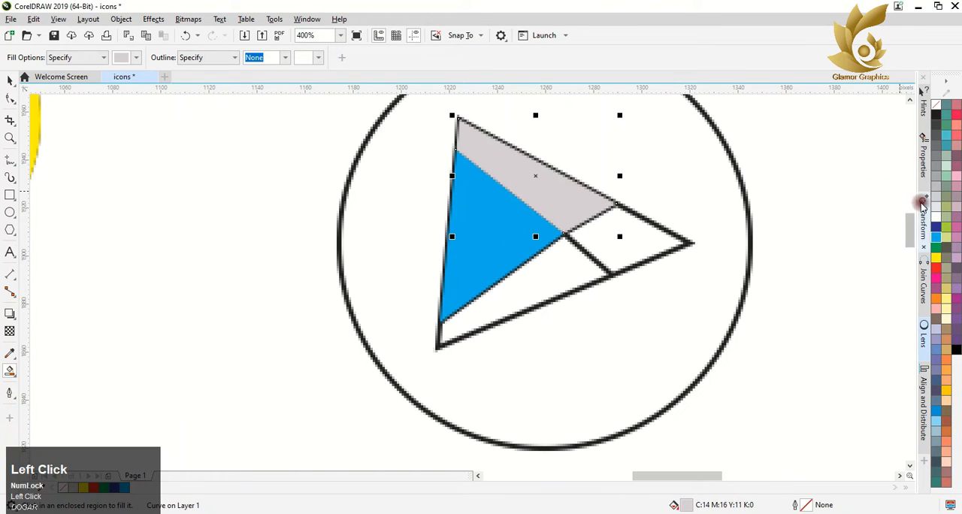
{"action": "left_click", "coordinate": [945, 227]}
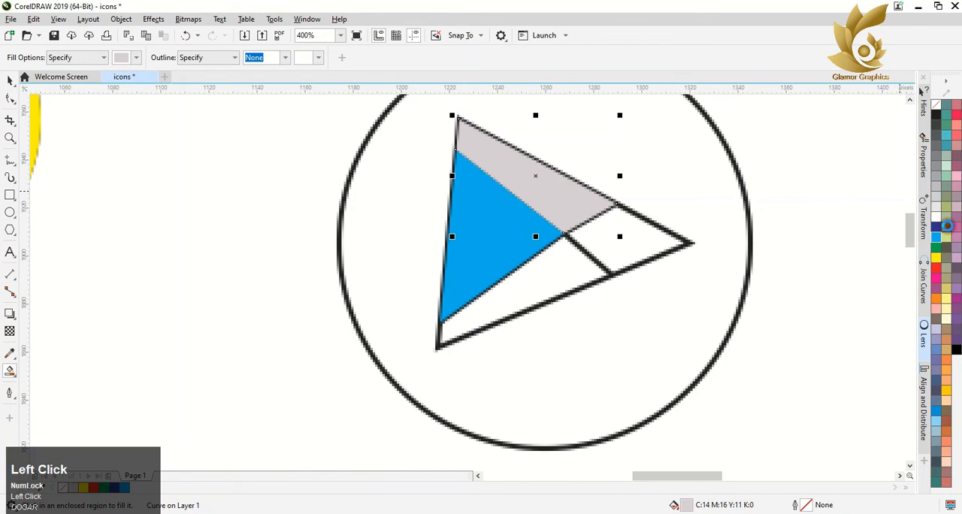
Step: Smart-fill the triangle's right tip with yellow (C:0 M:0 Y:100 K:0) and its lower region with orange (C:0 M:60 Y:100 K:0)
{"action": "left_click", "coordinate": [638, 238]}
{"action": "left_click", "coordinate": [936, 259]}
{"action": "left_click", "coordinate": [572, 268]}
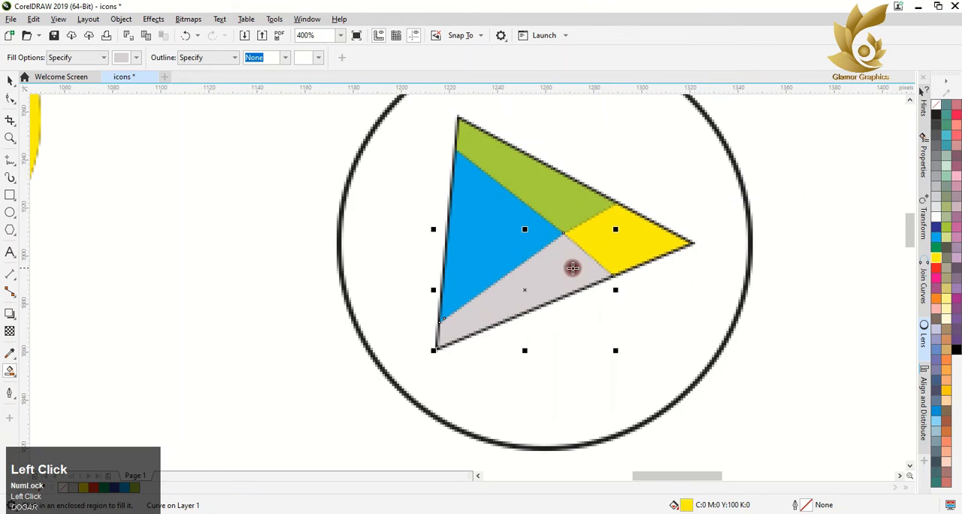
{"action": "left_click", "coordinate": [937, 304]}
{"action": "left_click", "coordinate": [9, 80]}
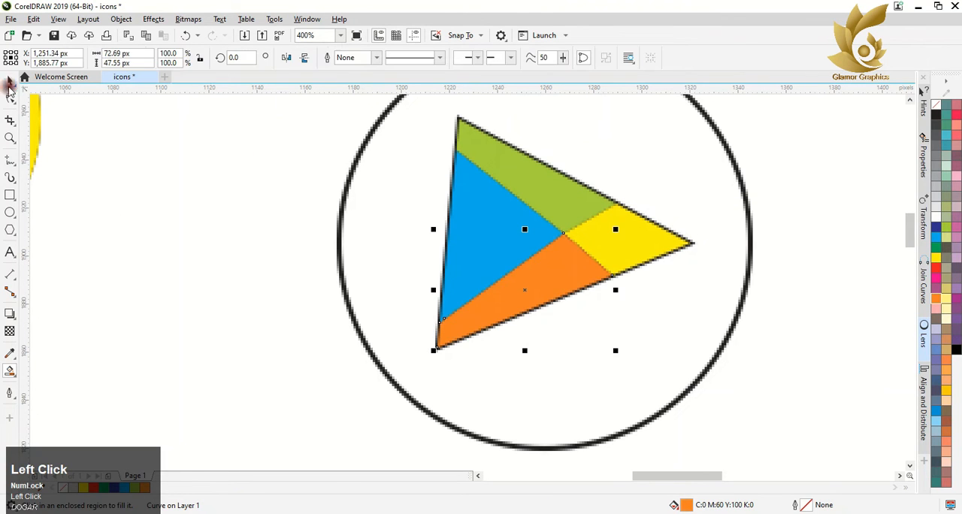
Step: Fill the circle behind the triangle with light grey (C:0 M:0 Y:0 K:10) and remove the outlines from all objects of this icon
{"action": "scroll", "coordinate": [342, 154], "scroll_direction": "down", "scroll_amount": 3}
{"action": "left_click", "coordinate": [350, 146]}
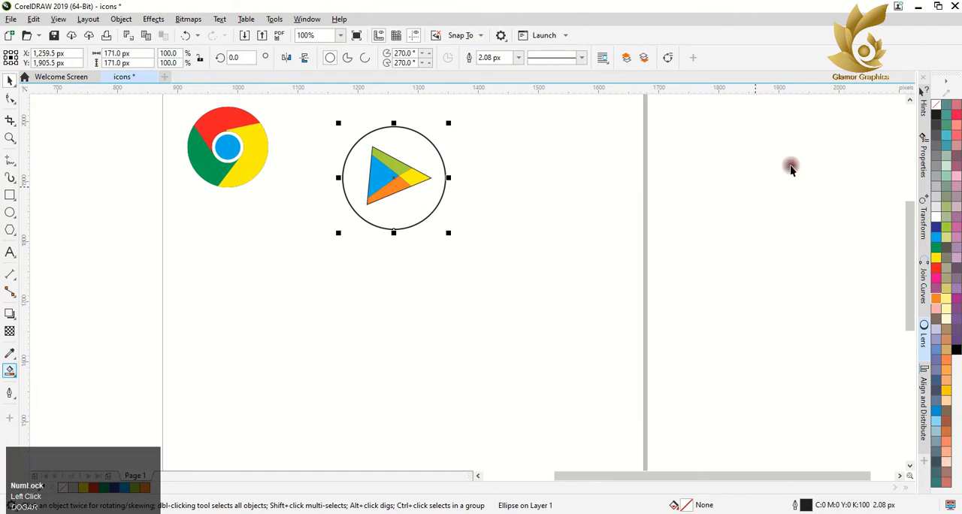
{"action": "left_click", "coordinate": [940, 196]}
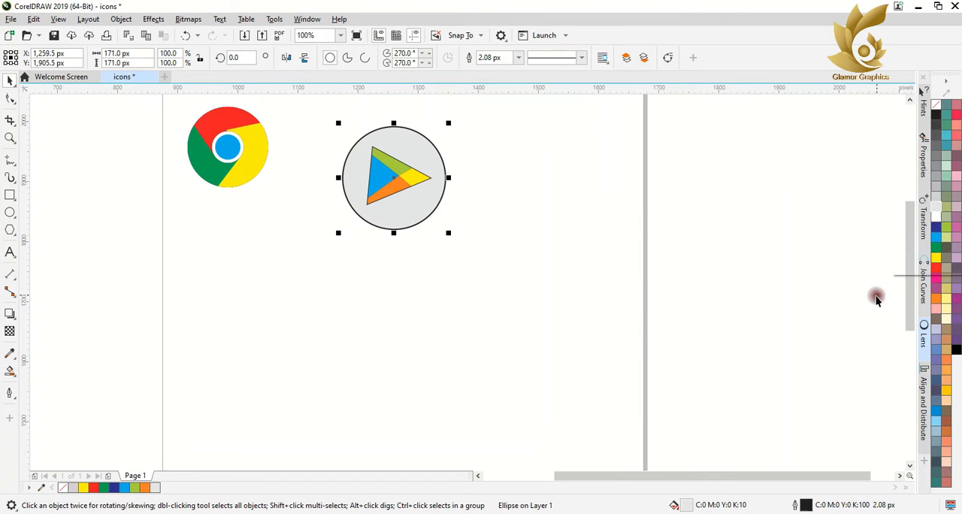
{"action": "left_click_drag", "start_coordinate": [316, 117], "coordinate": [563, 267]}
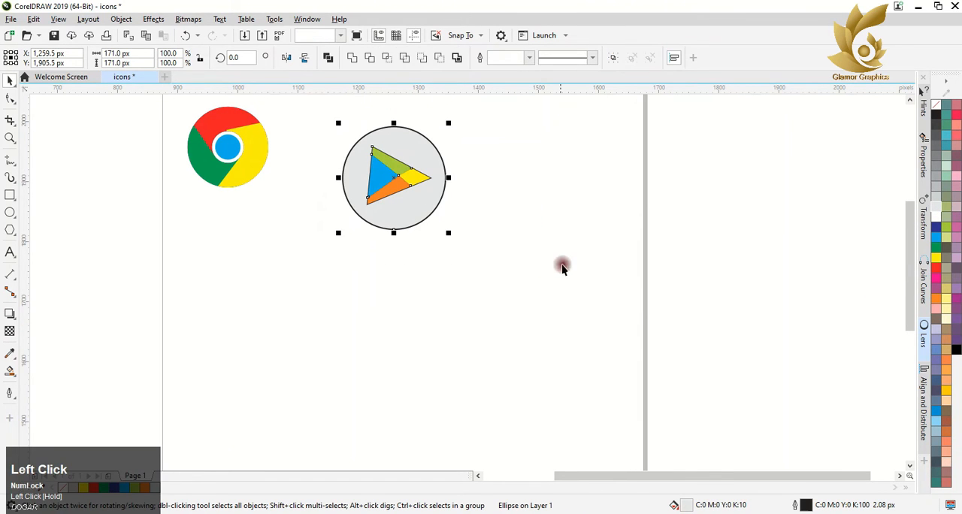
{"action": "right_click", "coordinate": [935, 104]}
Step: Give the triangle's blue region an outline in its own cyan (C:100 M:0 Y:0 K:0)
{"action": "scroll", "coordinate": [334, 184], "scroll_direction": "up", "scroll_amount": 2}
{"action": "scroll", "coordinate": [335, 171], "scroll_direction": "up", "scroll_amount": 6}
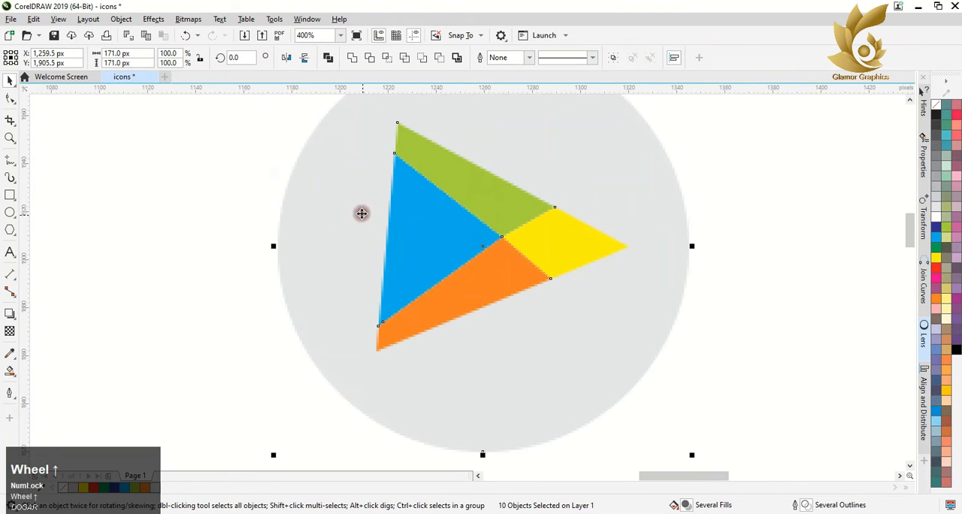
{"action": "left_click", "coordinate": [383, 220]}
{"action": "right_click", "coordinate": [935, 239]}
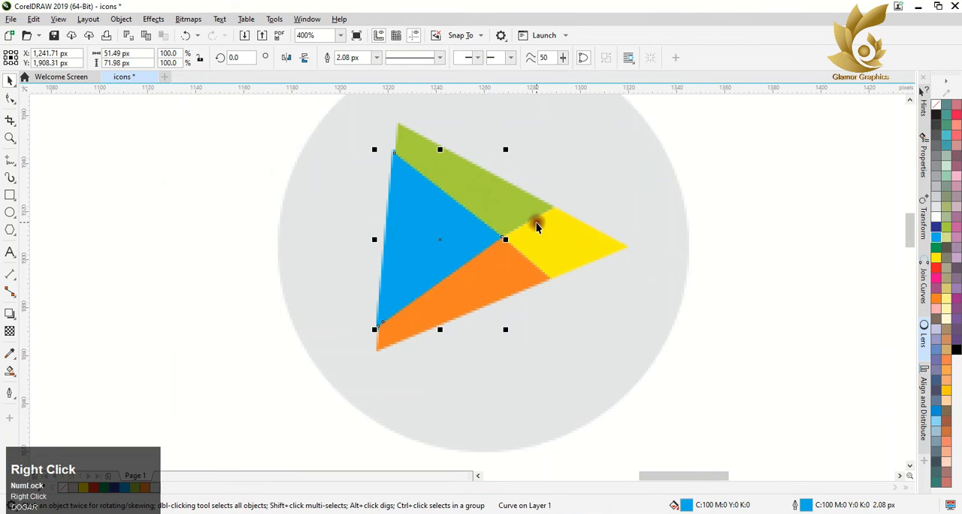
{"action": "scroll", "coordinate": [530, 262], "scroll_direction": "down", "scroll_amount": 1}
{"action": "left_click_drag", "start_coordinate": [358, 134], "coordinate": [794, 453]}
{"action": "right_click", "coordinate": [504, 255]}
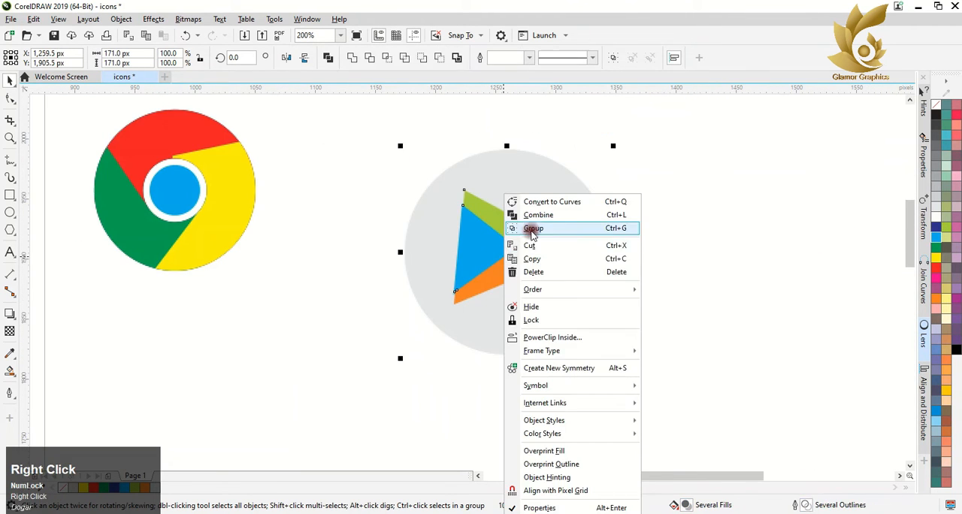
{"action": "left_click", "coordinate": [533, 228]}
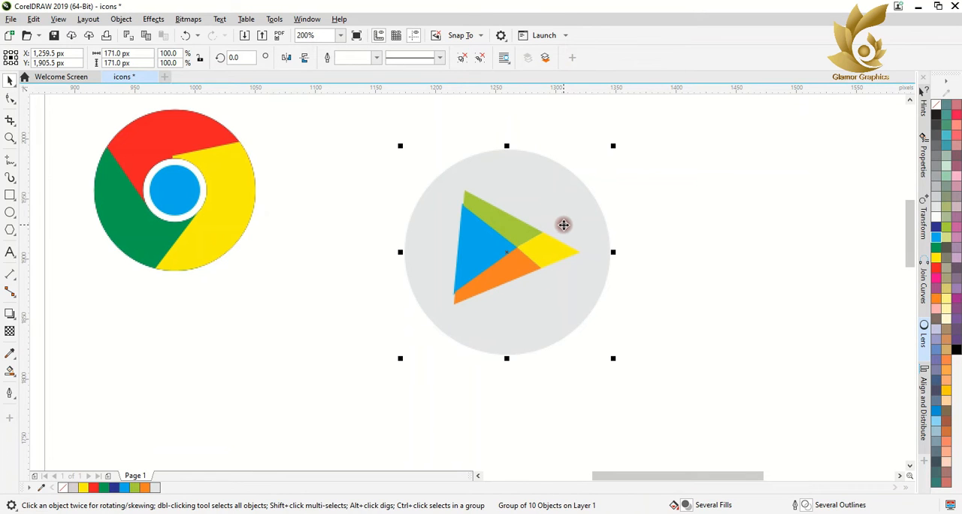
{"action": "key", "text": "ctrl+z"}
{"action": "left_click", "coordinate": [884, 270]}
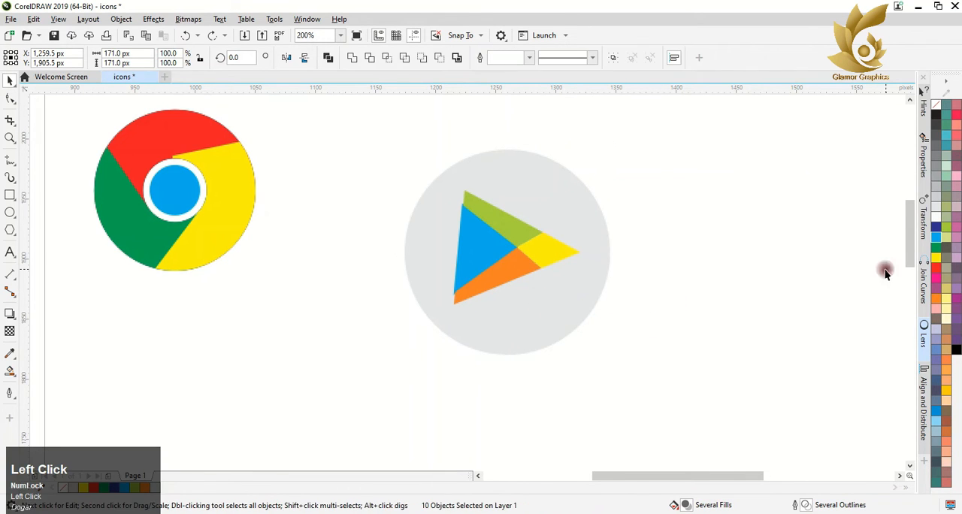
Step: Scale the grey circle down around its center to about 132 px
{"action": "left_click", "coordinate": [584, 203]}
{"action": "left_click_drag", "start_coordinate": [615, 142], "coordinate": [621, 238]}
{"action": "left_click", "coordinate": [558, 301]}
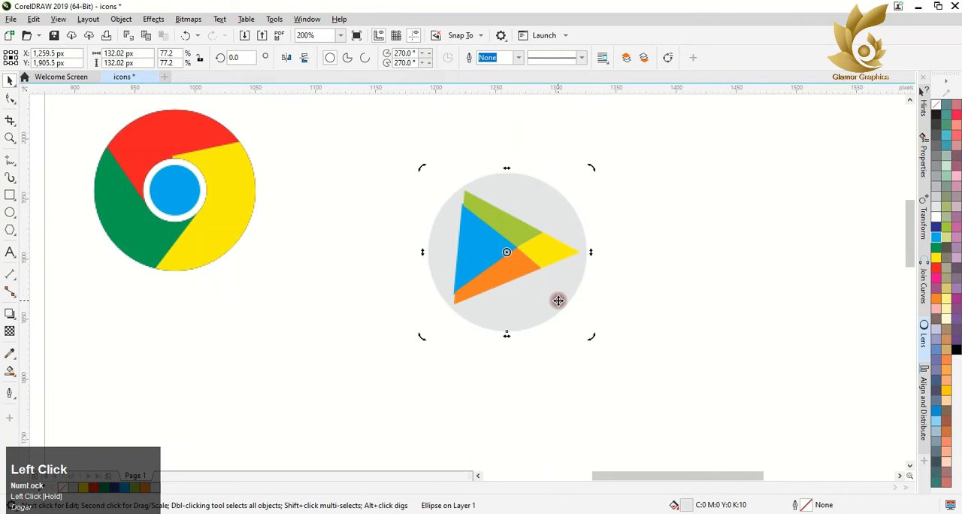
Step: Group all objects of the Google Play icon and place the group directly beside the Chrome icon
{"action": "key", "text": "Left"}
{"action": "key", "text": "Right"}
{"action": "left_click", "coordinate": [520, 286]}
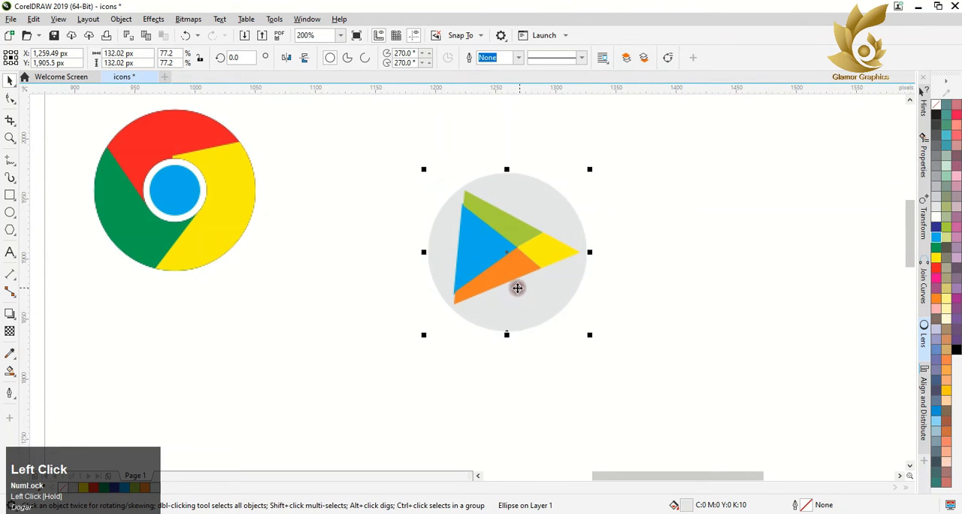
{"action": "left_click_drag", "start_coordinate": [358, 114], "coordinate": [640, 362]}
{"action": "right_click", "coordinate": [511, 268]}
{"action": "left_click", "coordinate": [554, 228]}
{"action": "left_click_drag", "start_coordinate": [500, 286], "coordinate": [356, 216]}
{"action": "scroll", "coordinate": [380, 303], "scroll_direction": "down", "scroll_amount": 2}
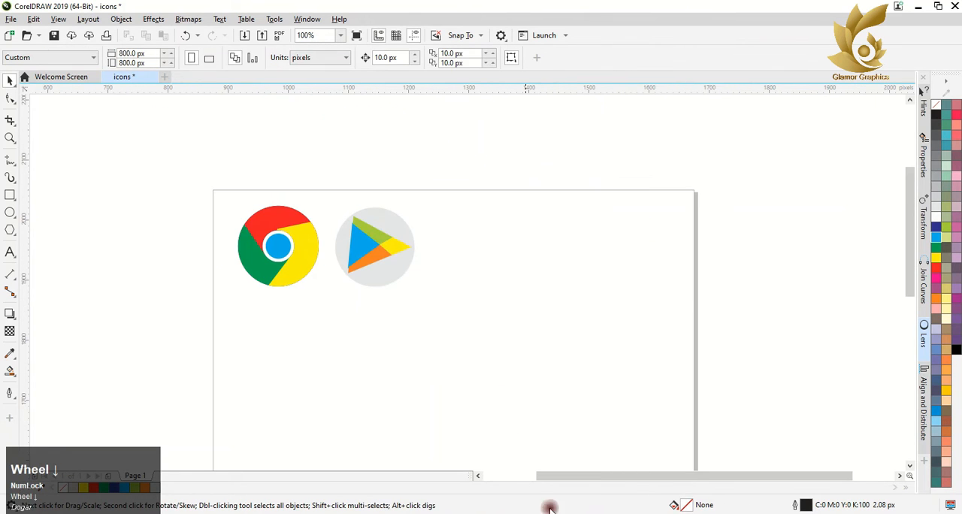
Step: Draw an open M-shaped line beside the Google Play icon, about 119 px tall, ending in a foot about 21 px wide on the right leg
{"action": "left_click", "coordinate": [7, 160]}
{"action": "left_click", "coordinate": [475, 296]}
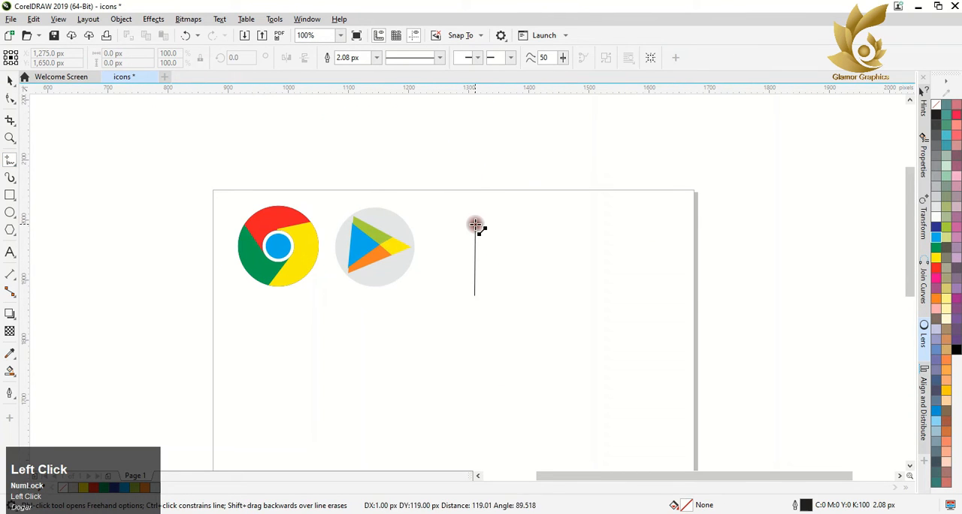
{"action": "left_click", "coordinate": [477, 223]}
{"action": "left_click", "coordinate": [474, 222]}
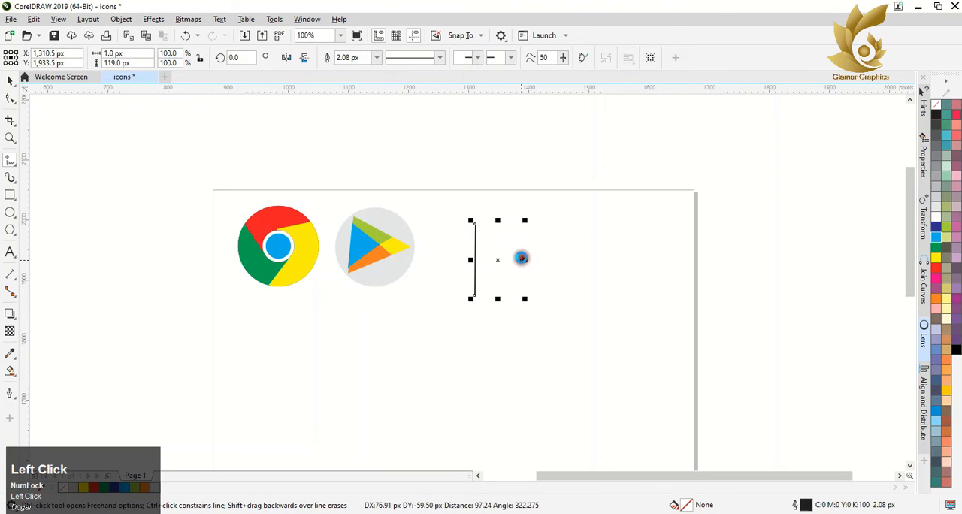
{"action": "left_click", "coordinate": [518, 260]}
{"action": "left_click", "coordinate": [565, 222]}
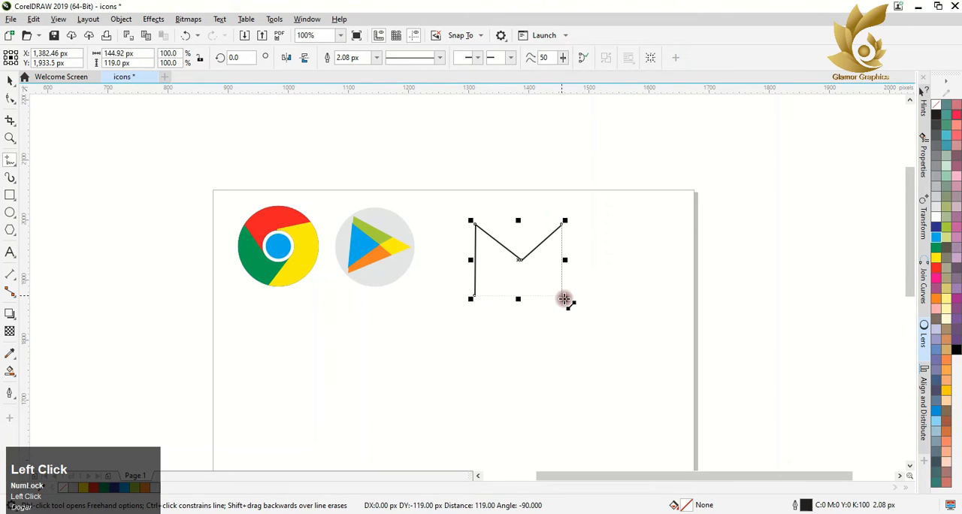
{"action": "left_click", "coordinate": [564, 292]}
{"action": "left_click", "coordinate": [561, 297]}
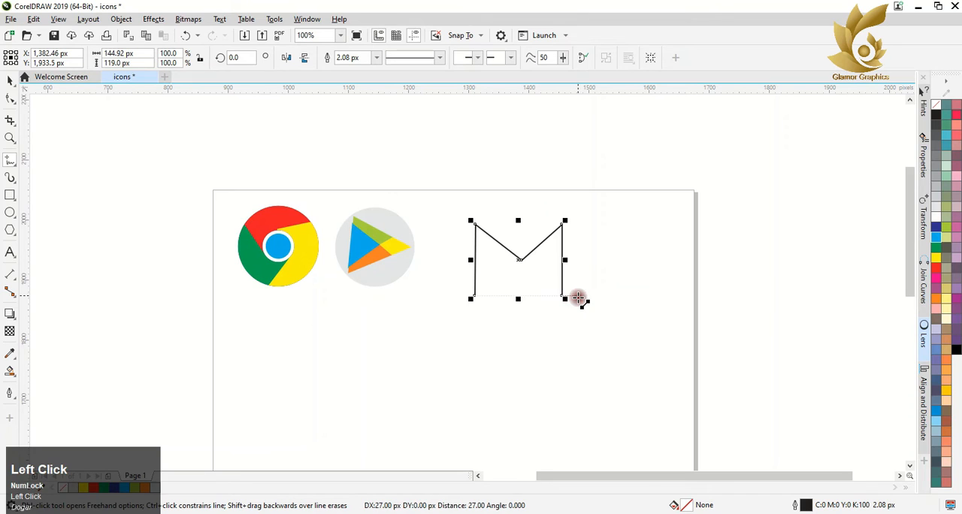
{"action": "left_click", "coordinate": [575, 299]}
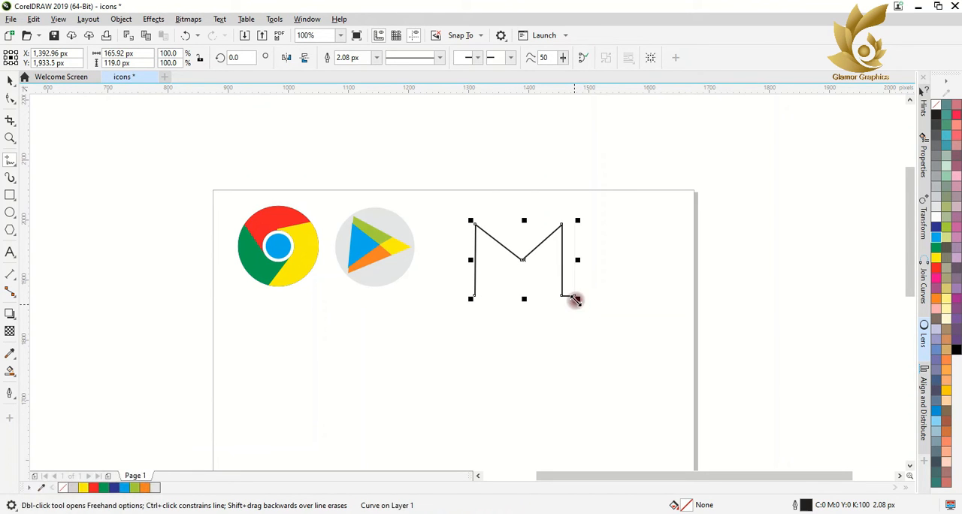
{"action": "left_click", "coordinate": [576, 298]}
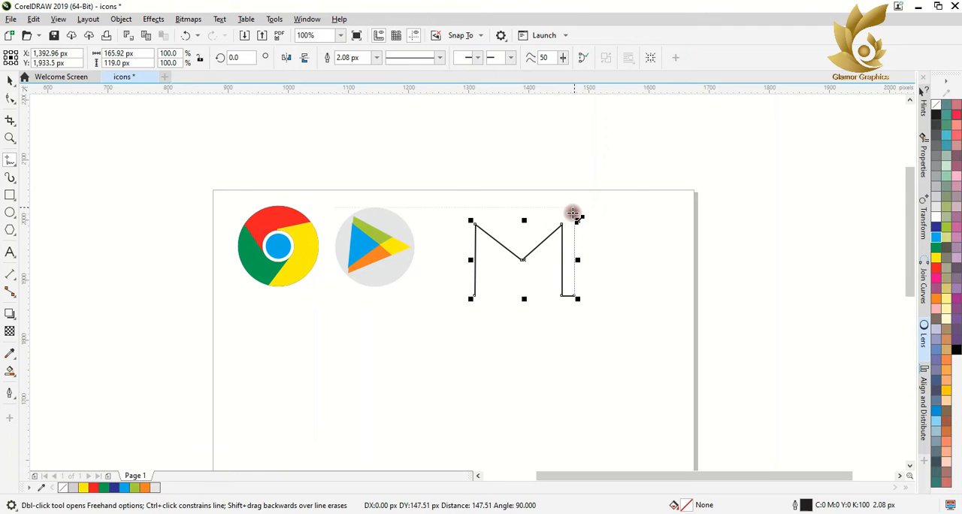
{"action": "left_click", "coordinate": [575, 205]}
{"action": "left_click", "coordinate": [519, 246]}
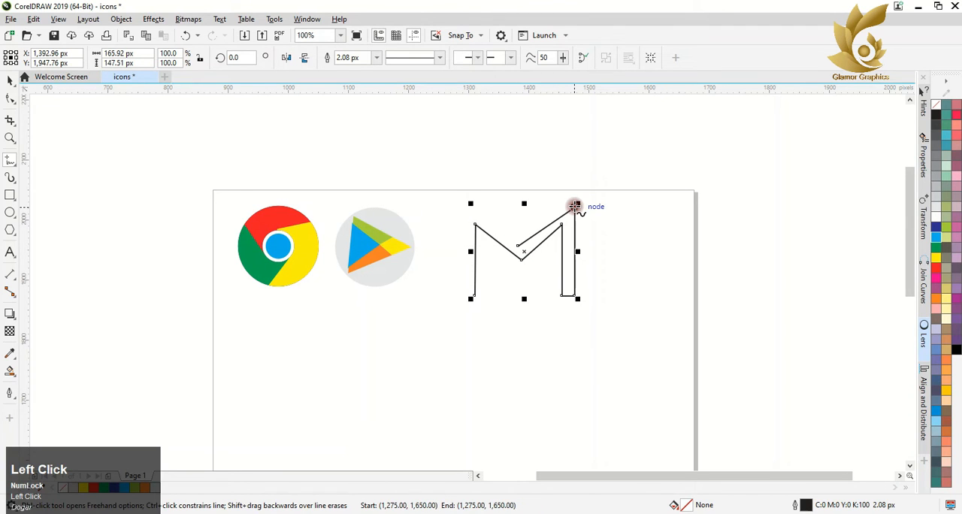
{"action": "key", "text": "ctrl+z"}
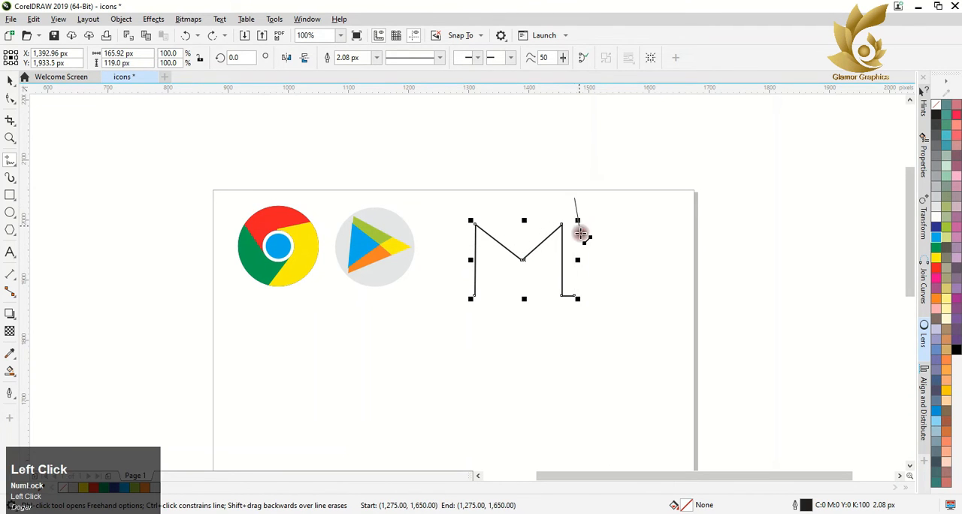
{"action": "left_click", "coordinate": [574, 201]}
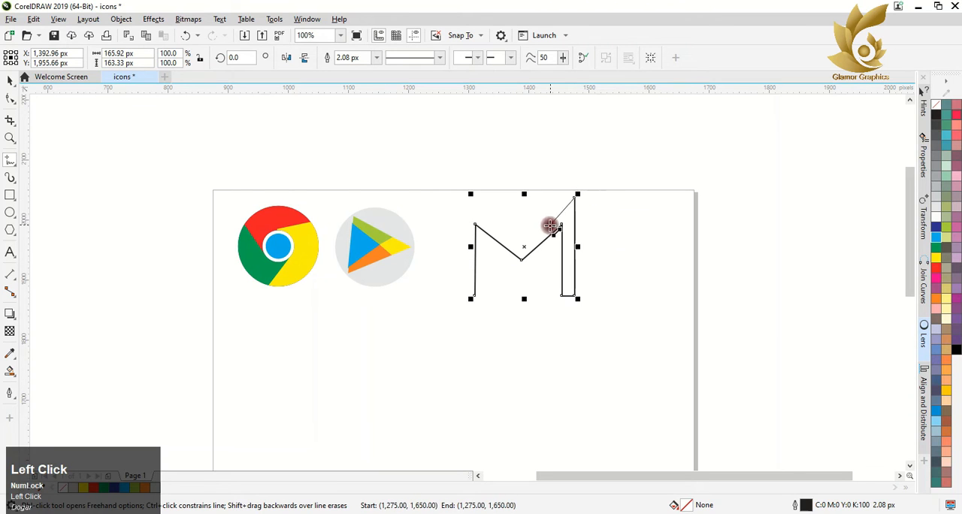
{"action": "left_click", "coordinate": [522, 245]}
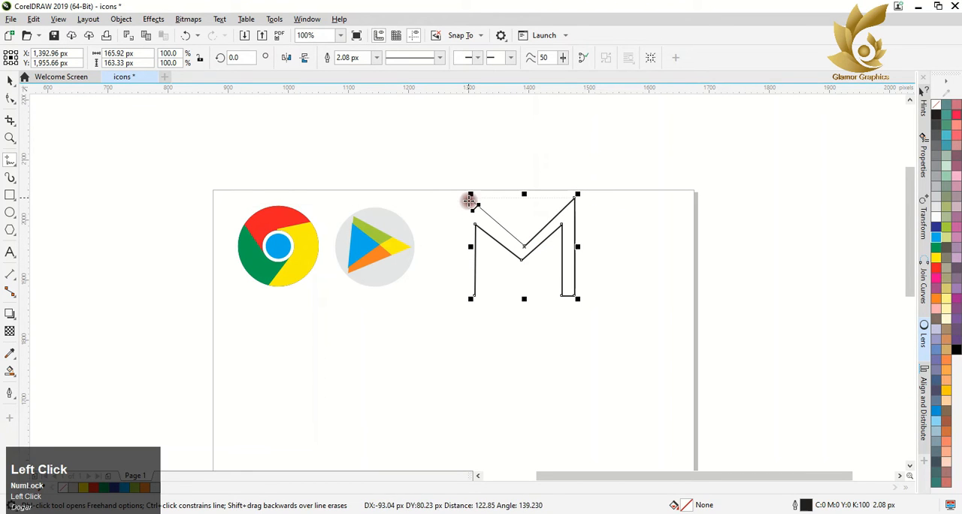
{"action": "left_click", "coordinate": [472, 194]}
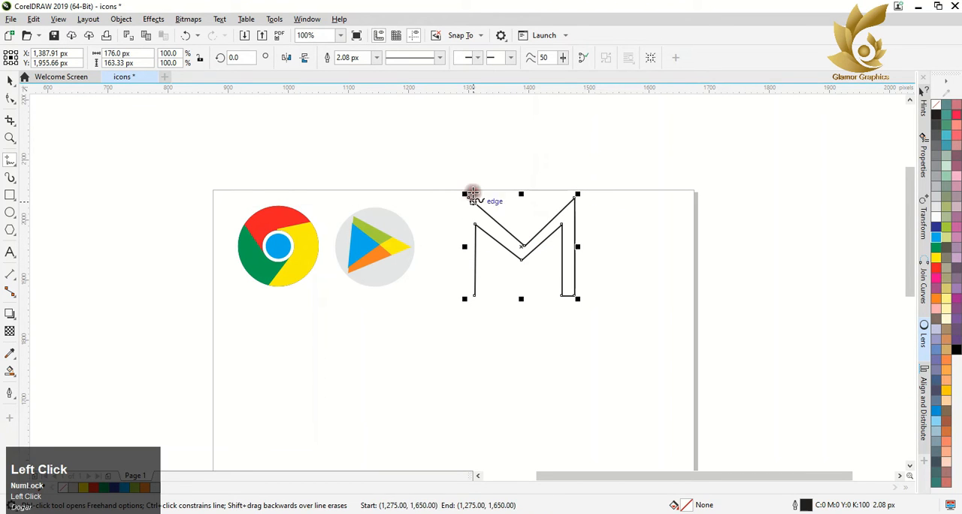
{"action": "left_click", "coordinate": [465, 294]}
{"action": "key", "text": "ctrl+z"}
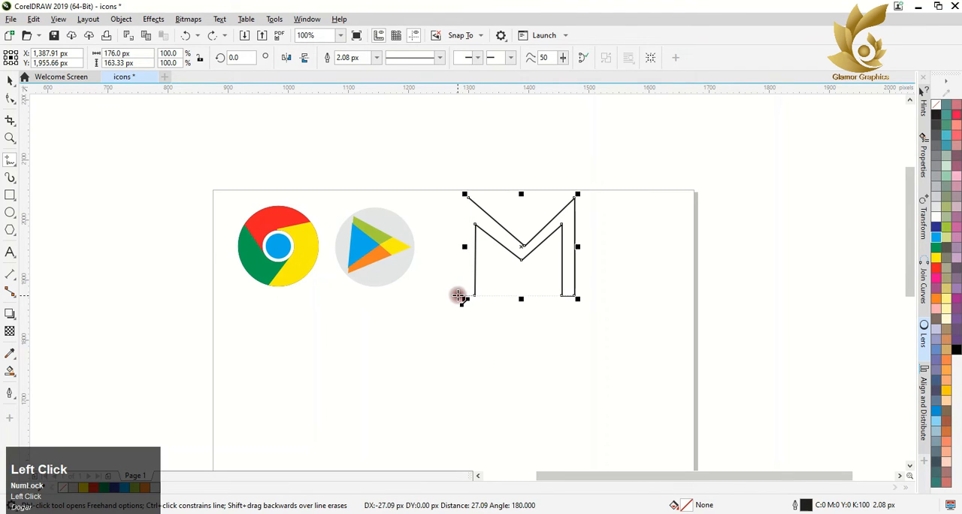
{"action": "key", "text": "ctrl+z"}
{"action": "key", "text": "ctrl+z"}
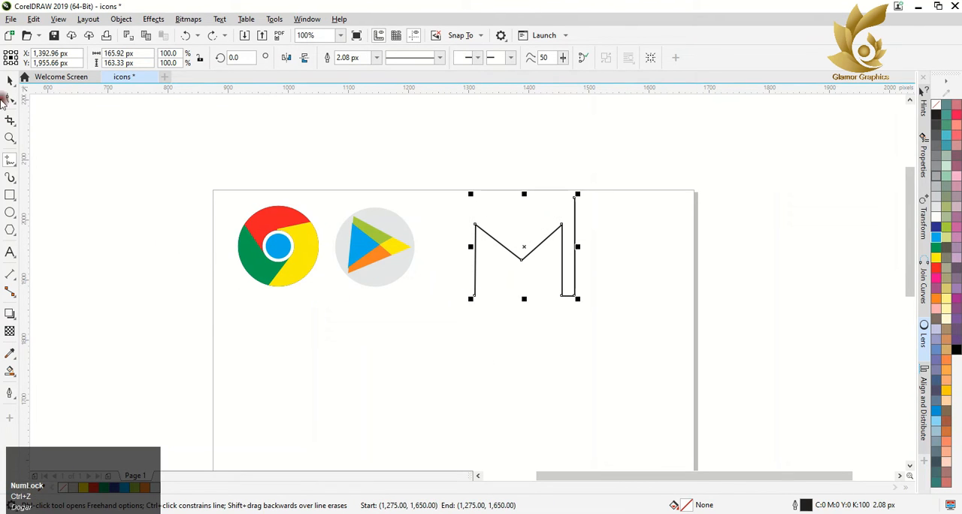
{"action": "left_click", "coordinate": [11, 82]}
{"action": "left_click", "coordinate": [10, 159]}
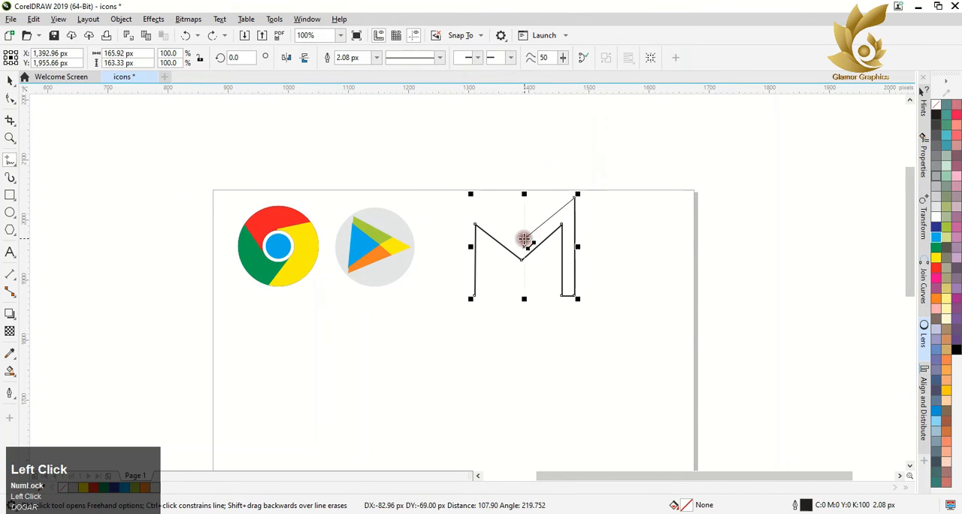
{"action": "key", "text": "ctrl+z"}
Step: Extend the M's right foot upward with the Pen tool by about 147 px and finish it with a short curved cap bending inward
{"action": "left_click", "coordinate": [13, 162]}
{"action": "left_click", "coordinate": [86, 215]}
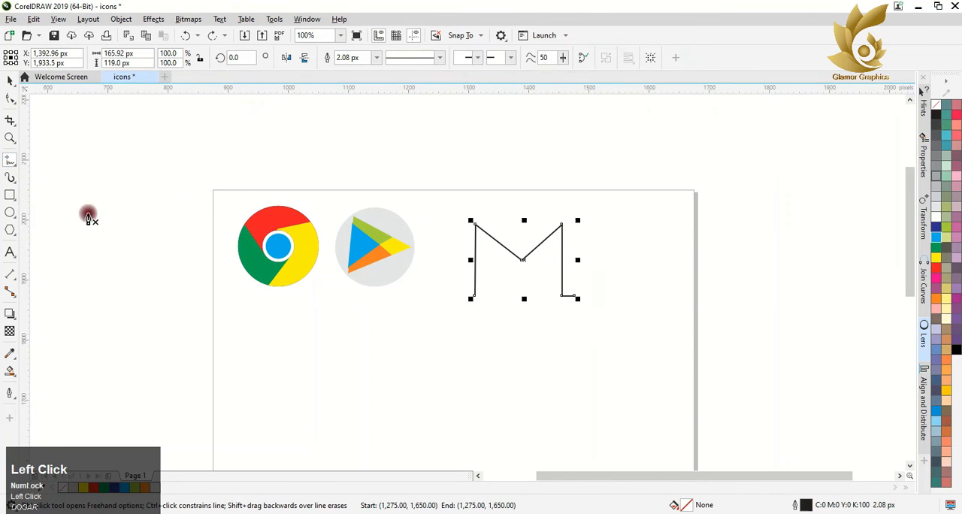
{"action": "left_click", "coordinate": [576, 204]}
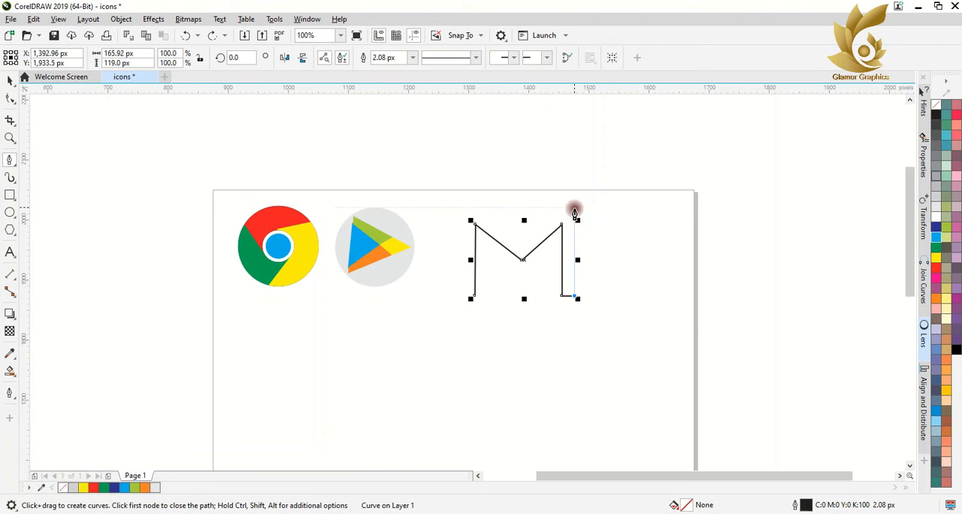
{"action": "mouse_move", "coordinate": [562, 216]}
{"action": "left_mouse_down"}
{"action": "mouse_move", "coordinate": [539, 224]}
{"action": "mouse_move", "coordinate": [553, 211]}
{"action": "left_mouse_up"}
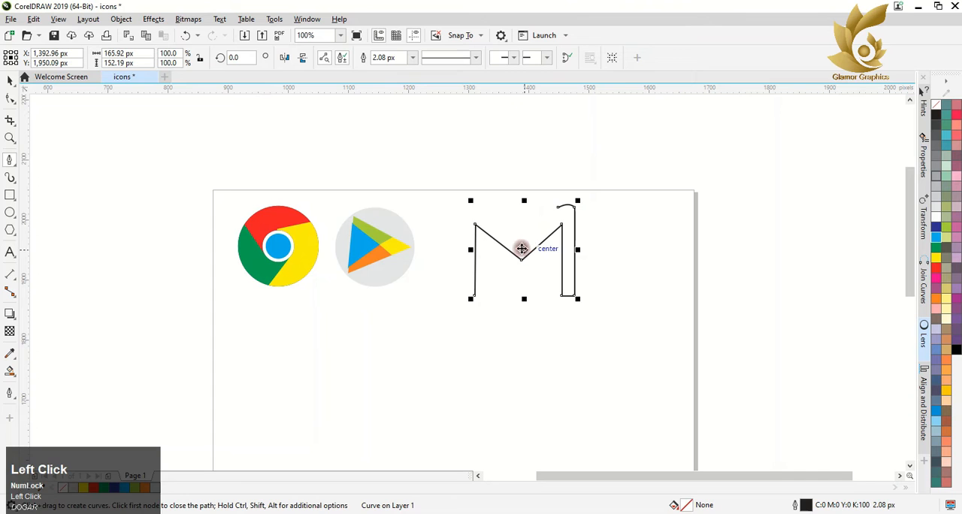
{"action": "left_click", "coordinate": [10, 80]}
{"action": "left_click", "coordinate": [104, 171]}
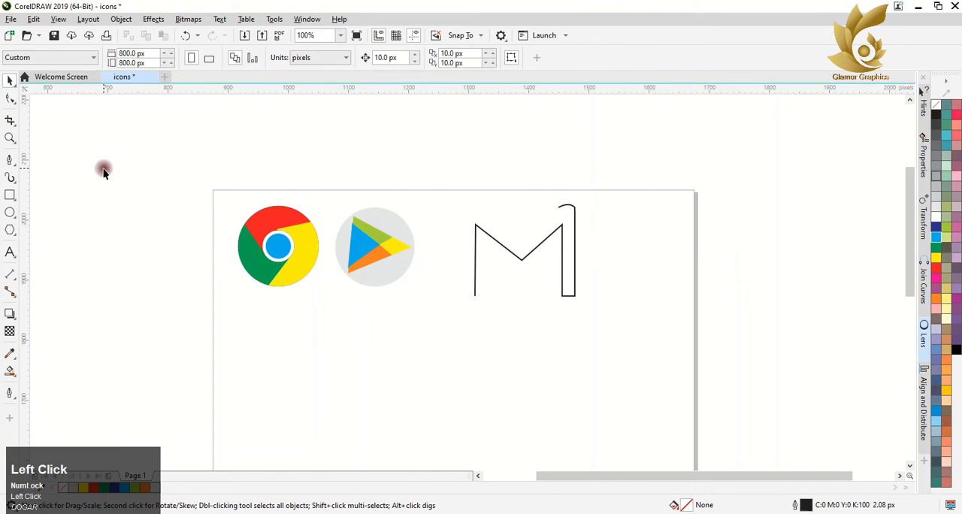
Step: Draw a diagonal line about 60 by 56 px from just above the M's center valley to the curved cap's free end
{"action": "left_click", "coordinate": [9, 158]}
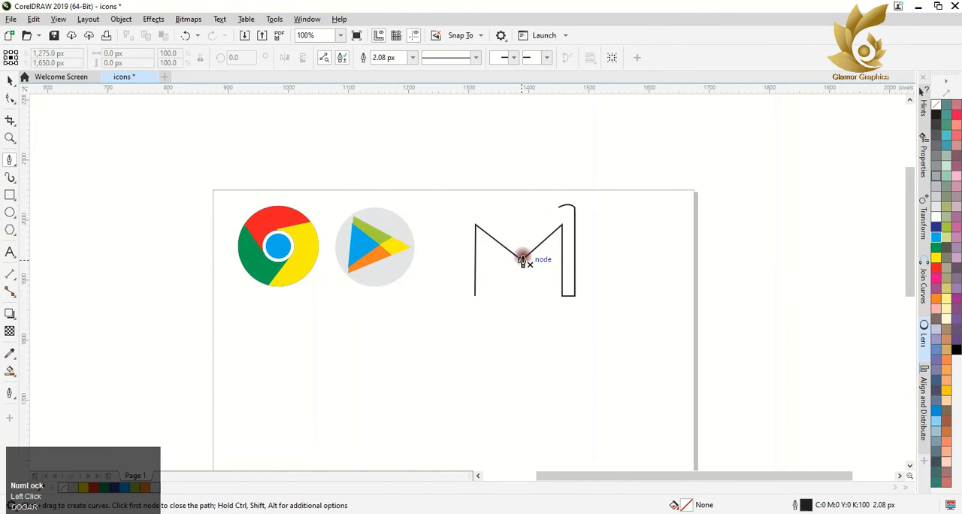
{"action": "left_click", "coordinate": [522, 249]}
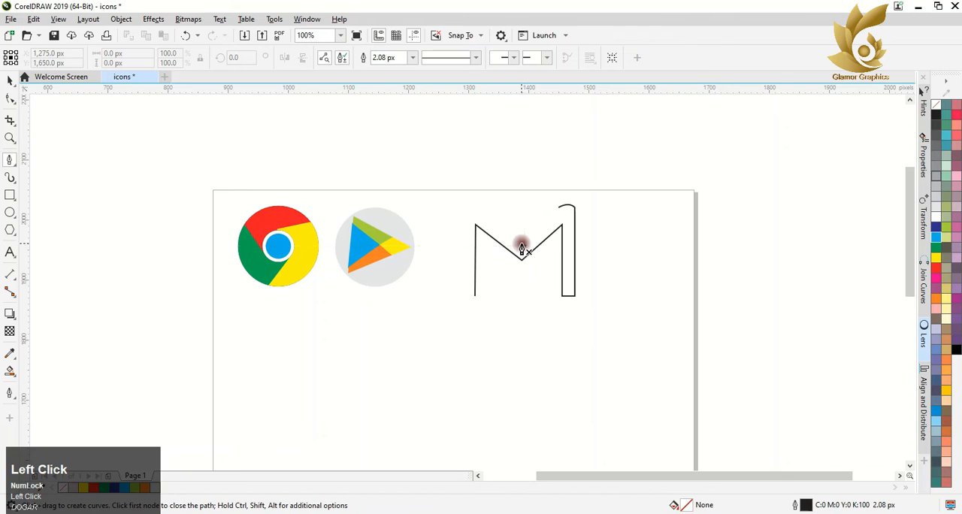
{"action": "left_click", "coordinate": [560, 210]}
{"action": "key", "text": "ctrl+z"}
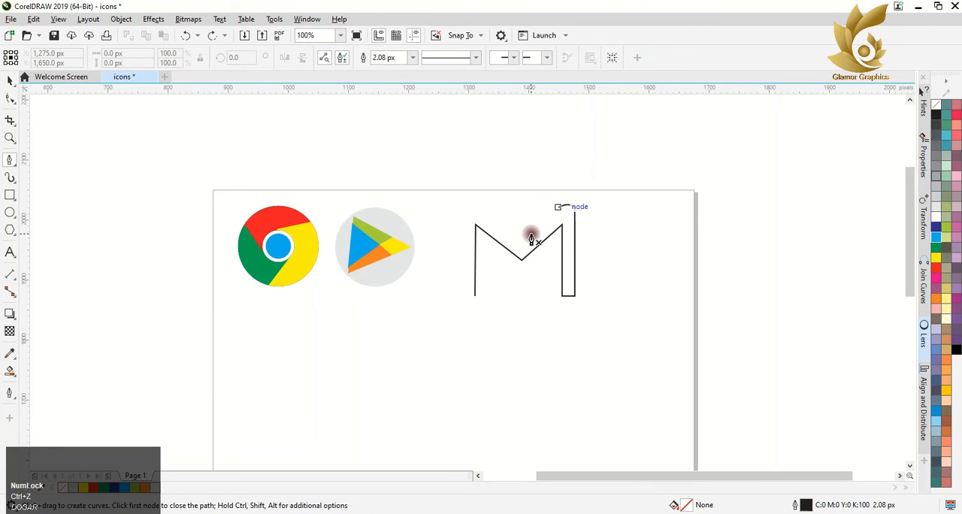
{"action": "left_click", "coordinate": [521, 240]}
{"action": "left_click", "coordinate": [556, 210]}
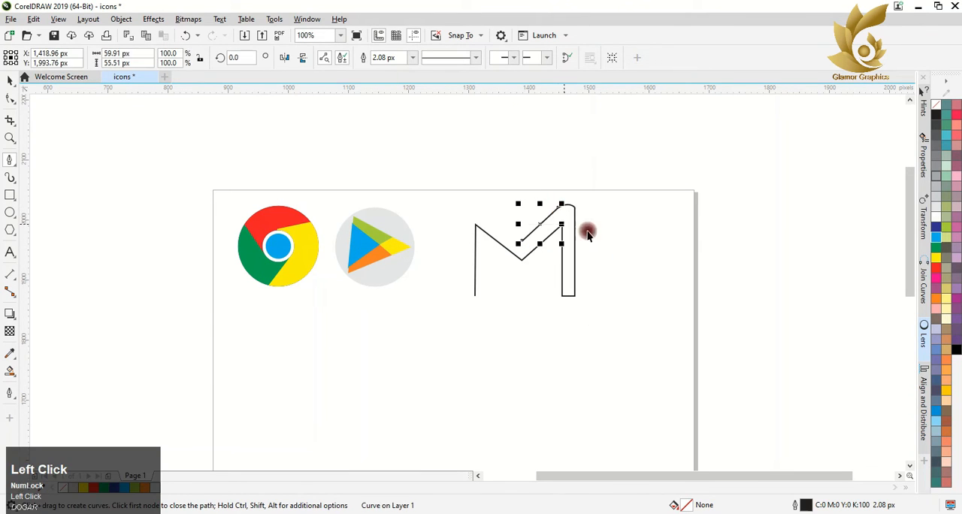
{"action": "left_click", "coordinate": [10, 77]}
{"action": "left_click", "coordinate": [575, 213], "text": "shift"}
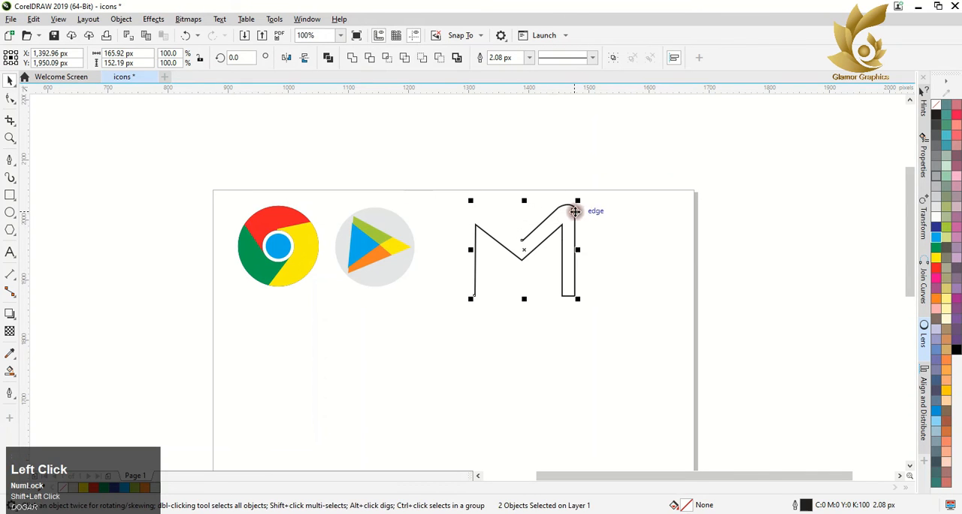
{"action": "left_click_drag", "start_coordinate": [528, 238], "coordinate": [461, 241]}
{"action": "key", "text": "ctrl+z"}
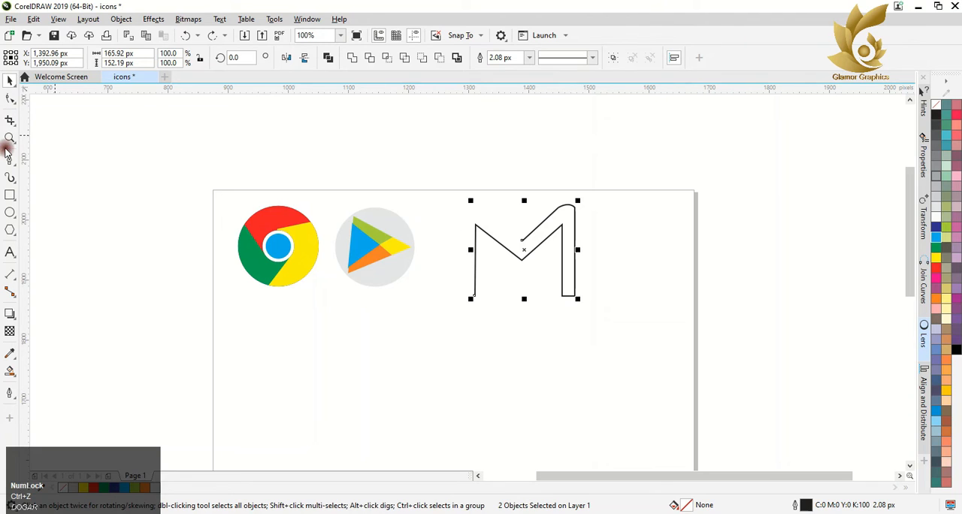
{"action": "left_click", "coordinate": [10, 159]}
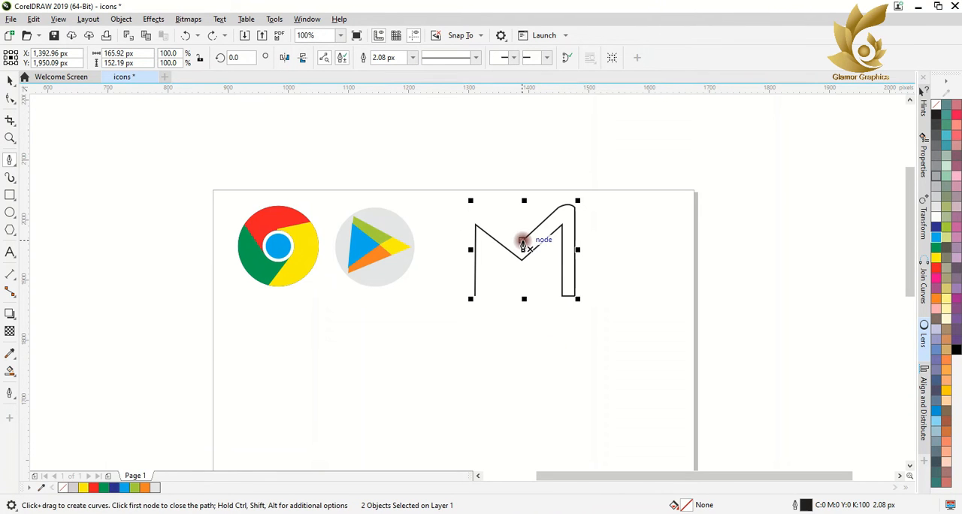
{"action": "left_click", "coordinate": [9, 78]}
Step: Copy the diagonal line, mirror the copy horizontally and place it so both lines meet in a V above the M's valley
{"action": "left_click", "coordinate": [551, 216]}
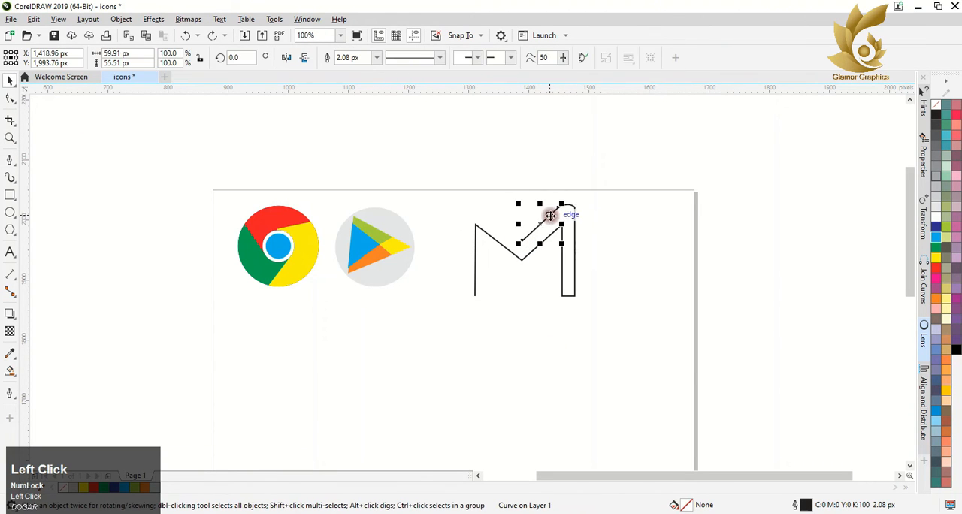
{"action": "left_click_drag", "start_coordinate": [541, 224], "coordinate": [473, 210]}
{"action": "right_click", "coordinate": [474, 211]}
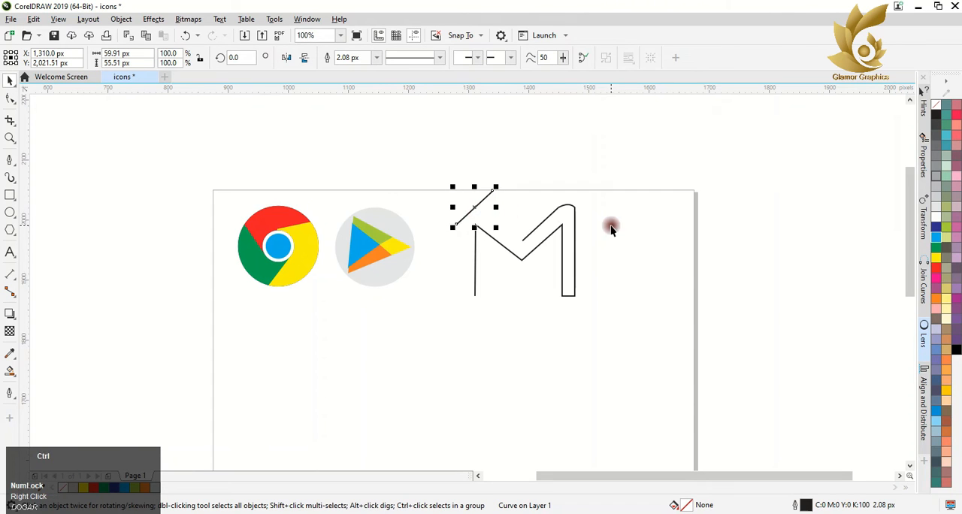
{"action": "key", "text": "ctrl+z"}
{"action": "left_click_drag", "start_coordinate": [541, 223], "coordinate": [510, 226]}
{"action": "right_click", "coordinate": [509, 226]}
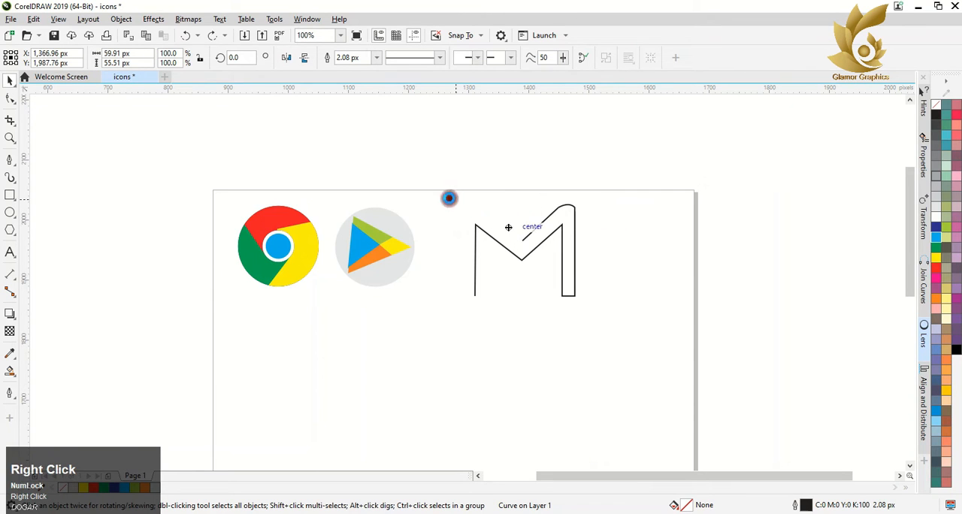
{"action": "left_click", "coordinate": [285, 57]}
{"action": "scroll", "coordinate": [528, 236], "scroll_direction": "up", "scroll_amount": 3}
{"action": "left_click_drag", "start_coordinate": [510, 315], "coordinate": [475, 282]}
{"action": "scroll", "coordinate": [459, 254], "scroll_direction": "down", "scroll_amount": 2}
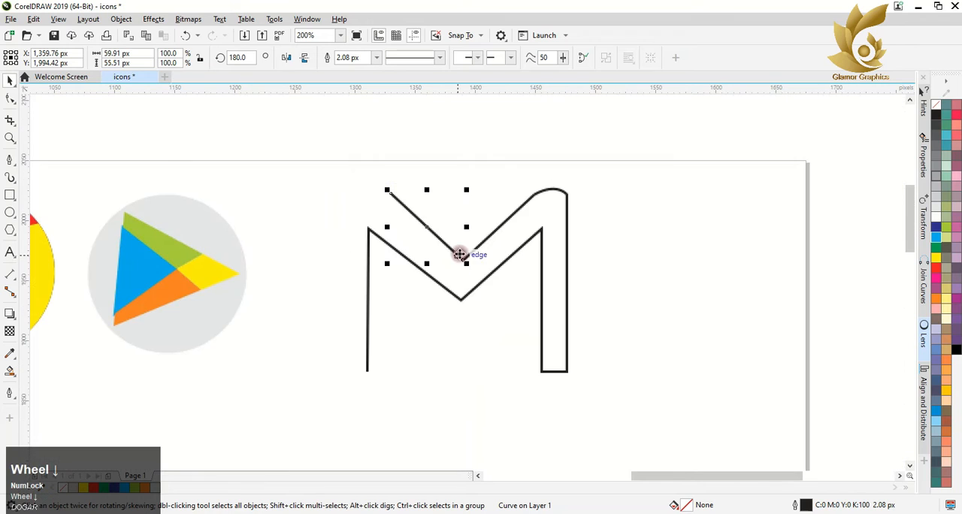
{"action": "left_click", "coordinate": [427, 225]}
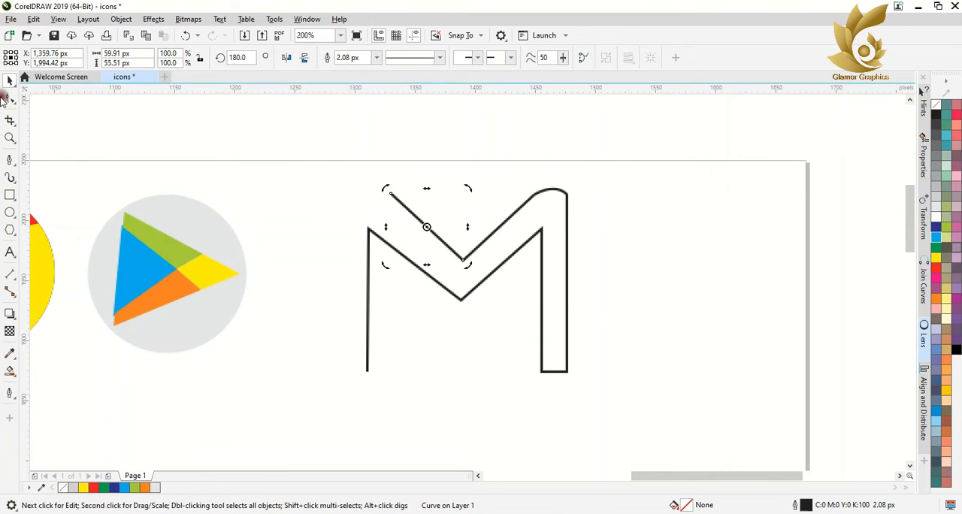
{"action": "left_click", "coordinate": [9, 98]}
{"action": "left_click", "coordinate": [403, 202]}
{"action": "left_click", "coordinate": [9, 80]}
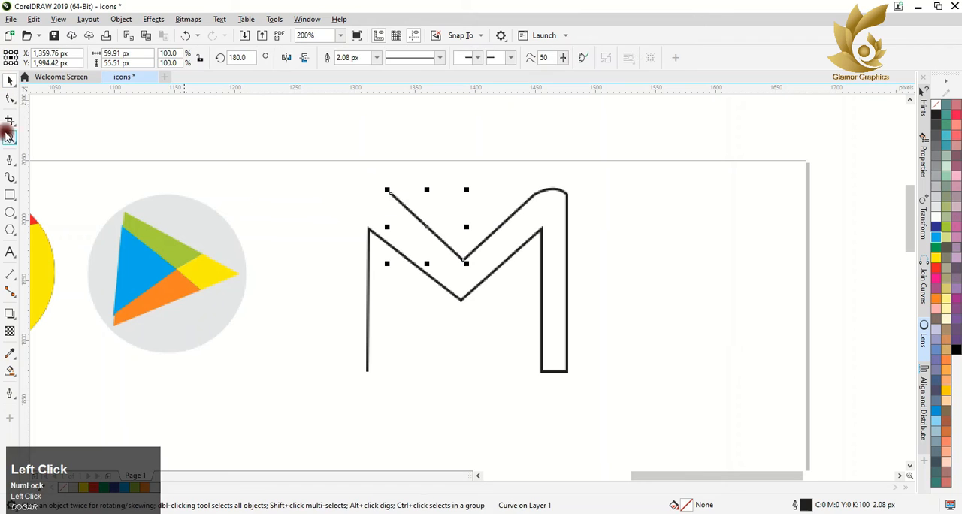
Step: Draw a curved cap about 45 px wide from the upper end of the M's left diagonal with the Pen tool, bending outward
{"action": "left_click", "coordinate": [9, 159]}
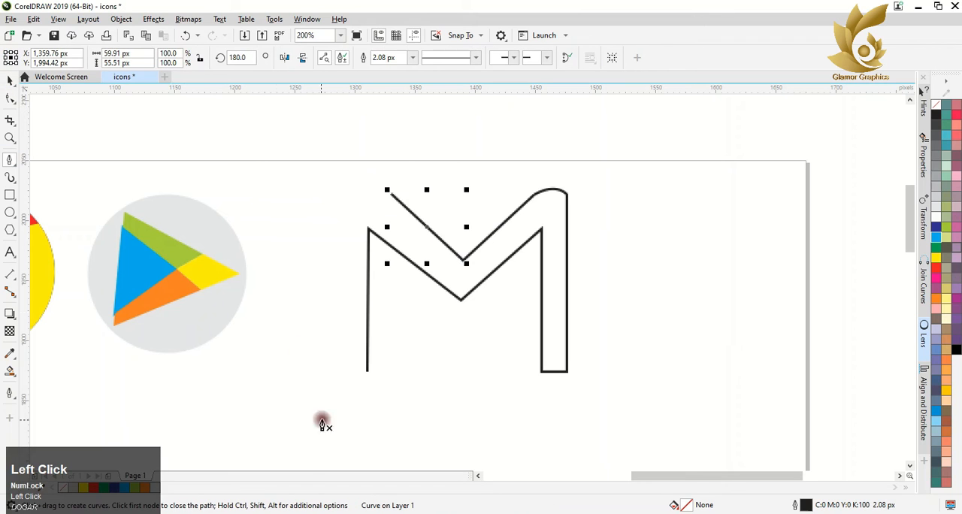
{"action": "left_click", "coordinate": [382, 189]}
{"action": "key", "text": "ctrl+z"}
{"action": "left_click", "coordinate": [391, 195]}
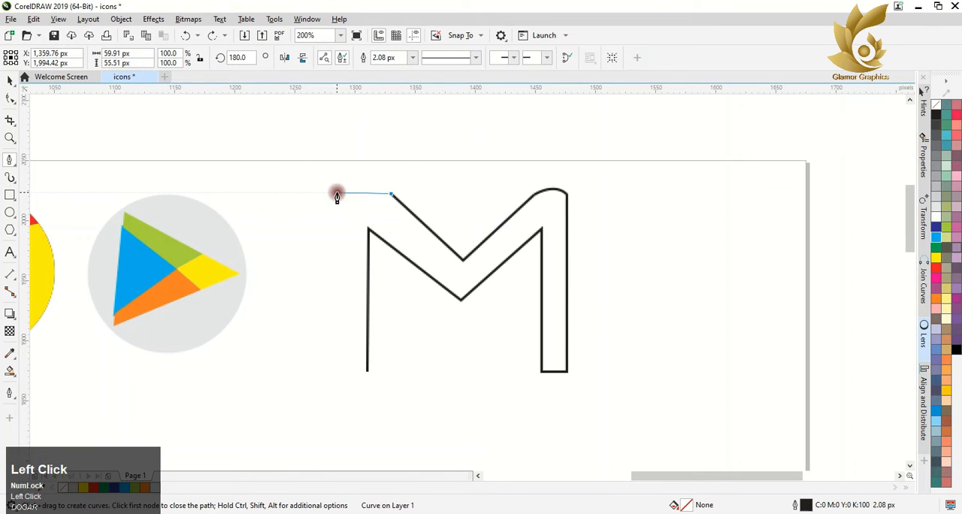
{"action": "left_click_drag", "start_coordinate": [336, 193], "coordinate": [309, 213]}
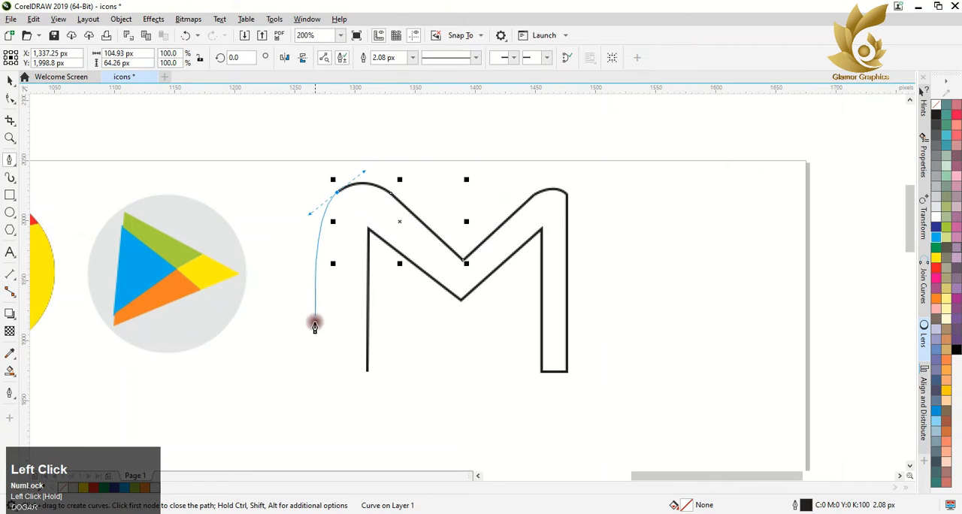
{"action": "left_click", "coordinate": [337, 194]}
Step: Draw the M's left foot about 25 px wide and extend it about 149 px up to the left cap's free end
{"action": "left_click", "coordinate": [367, 371]}
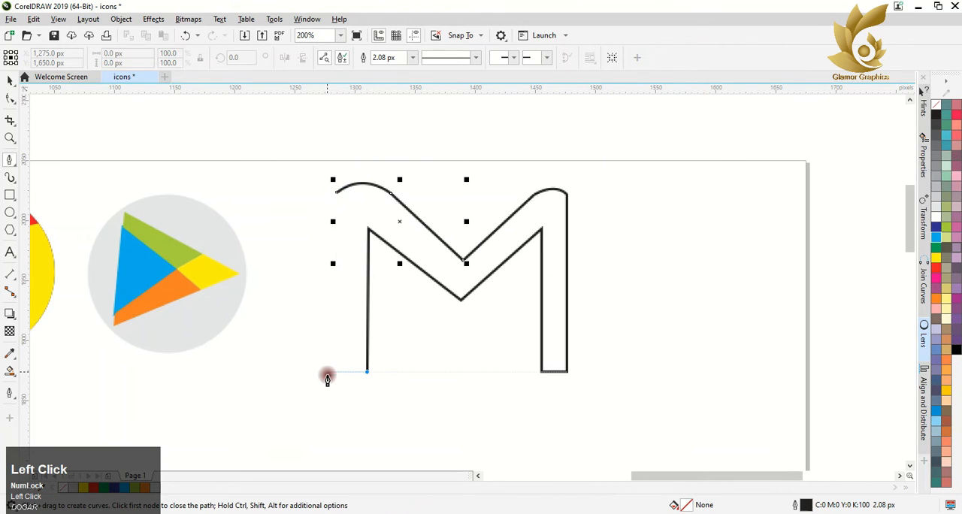
{"action": "left_click", "coordinate": [335, 371]}
{"action": "left_click", "coordinate": [337, 201]}
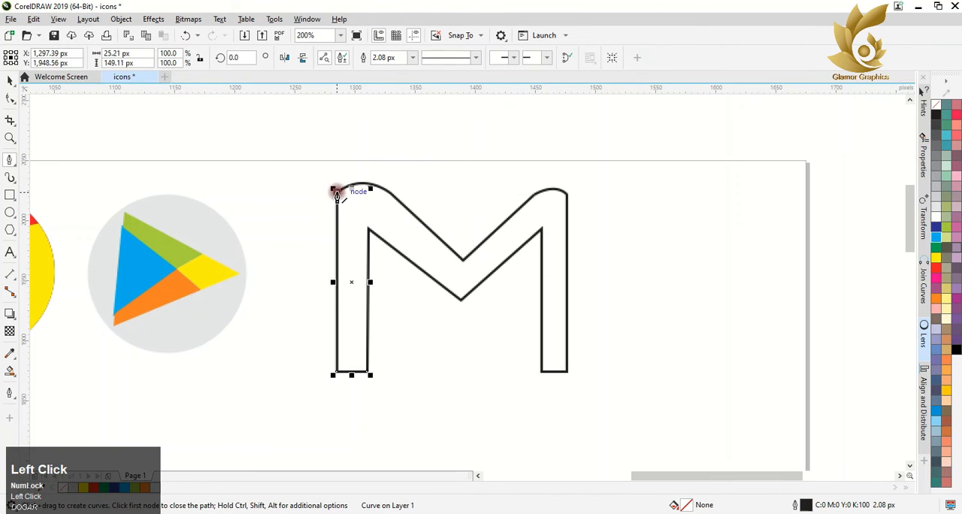
{"action": "key", "text": "space"}
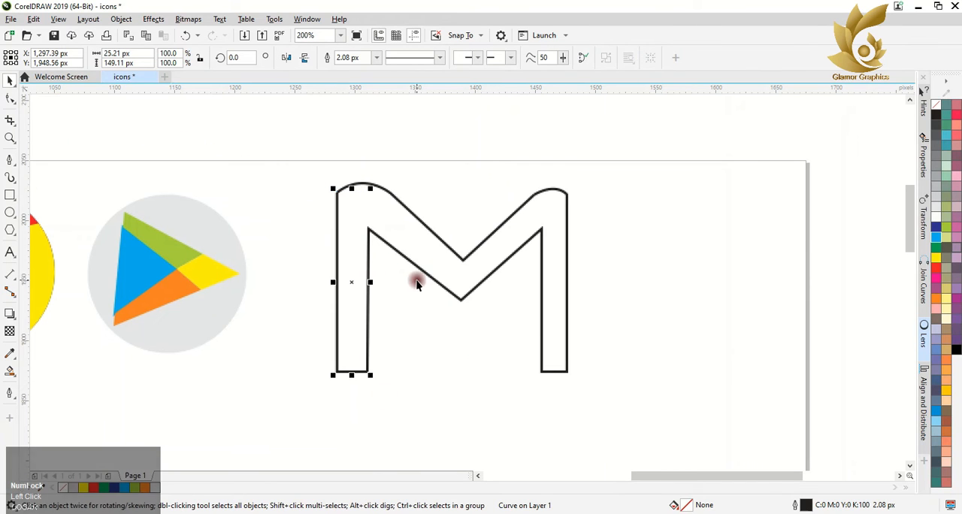
Step: Join the four curves of the M into one outline with Join Curves set to Extend and a 24.09 px gap tolerance
{"action": "left_click", "coordinate": [400, 203], "text": "shift"}
{"action": "left_click", "coordinate": [492, 231], "text": "shift"}
{"action": "left_click", "coordinate": [562, 192], "text": "shift"}
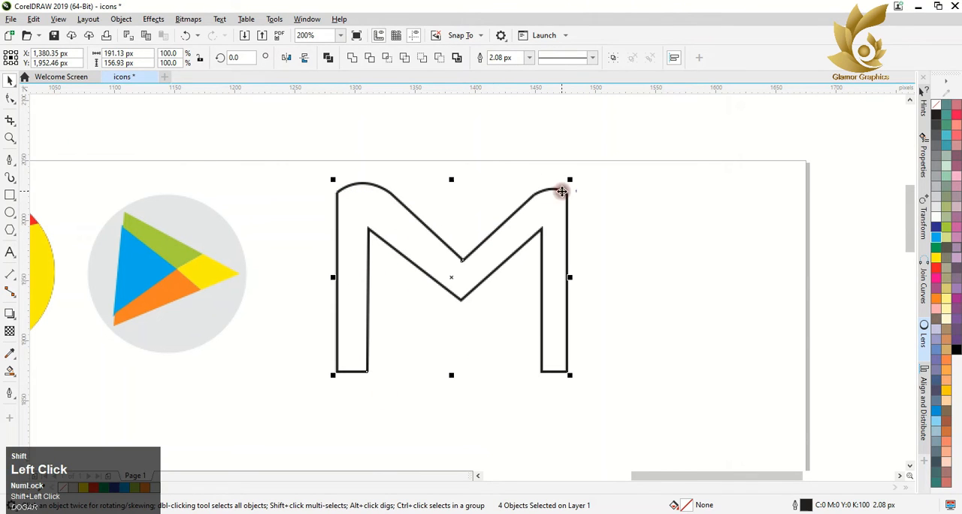
{"action": "left_click", "coordinate": [923, 281]}
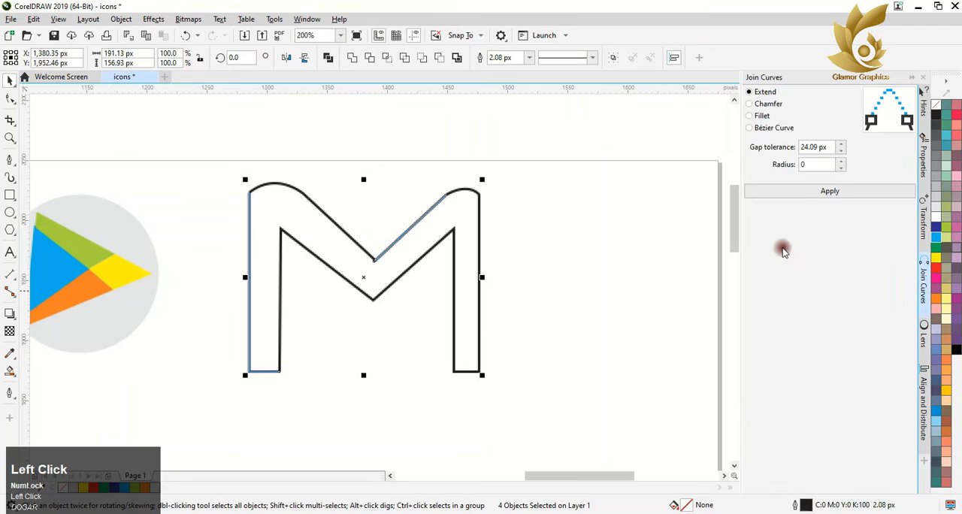
{"action": "left_click", "coordinate": [818, 192]}
{"action": "left_click", "coordinate": [10, 371]}
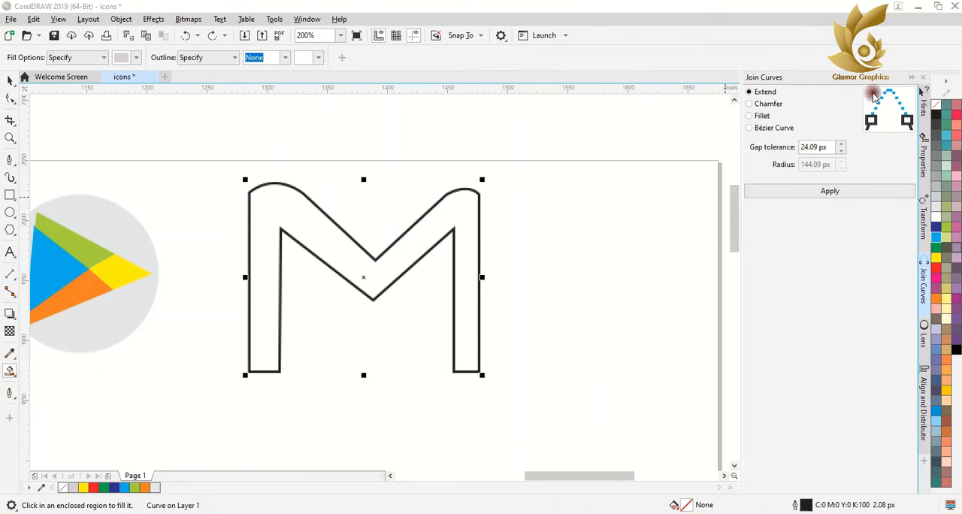
{"action": "left_click", "coordinate": [912, 73]}
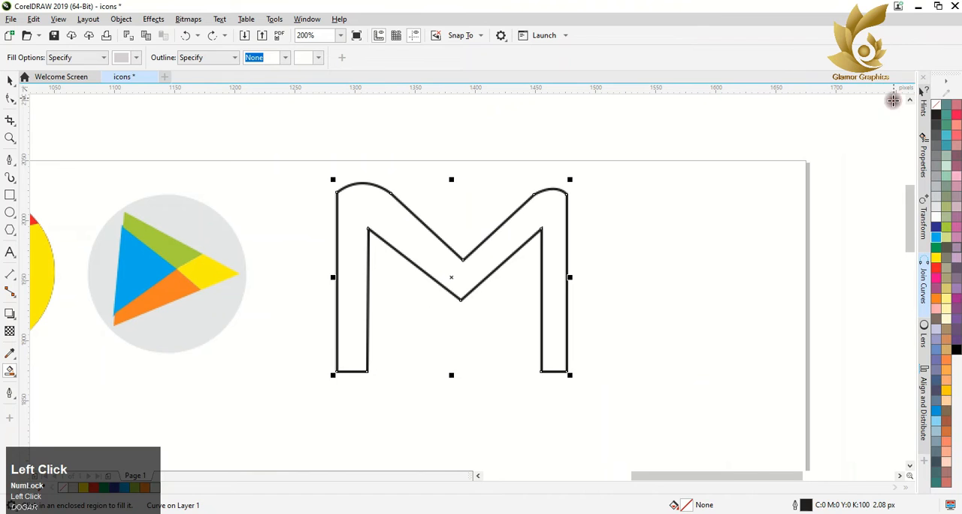
Step: Draw dividing lines across the M's left shoulder (about 26 by 30 px), right arm (about 11 by 42 px) and right leg (about 21 by 25 px)
{"action": "left_click", "coordinate": [13, 165]}
{"action": "left_click", "coordinate": [48, 159]}
{"action": "left_click", "coordinate": [338, 193]}
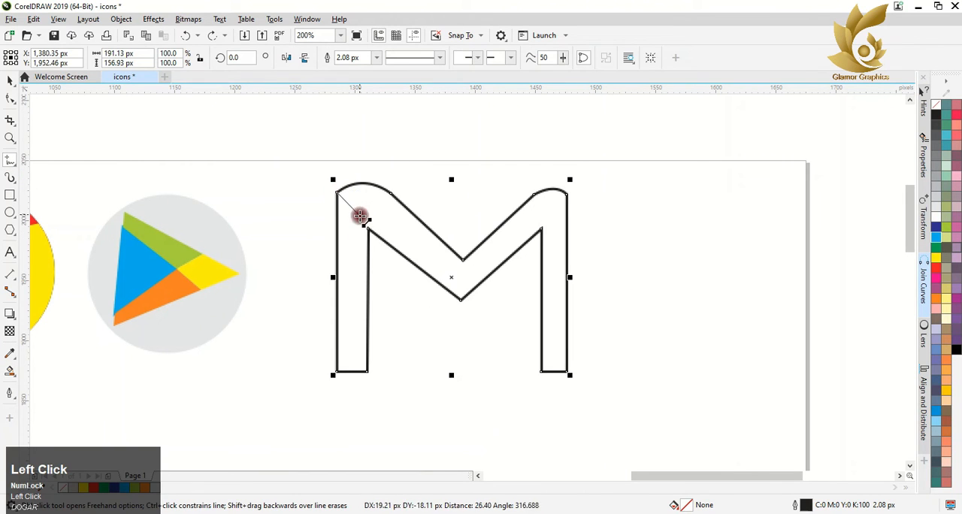
{"action": "left_click", "coordinate": [369, 230]}
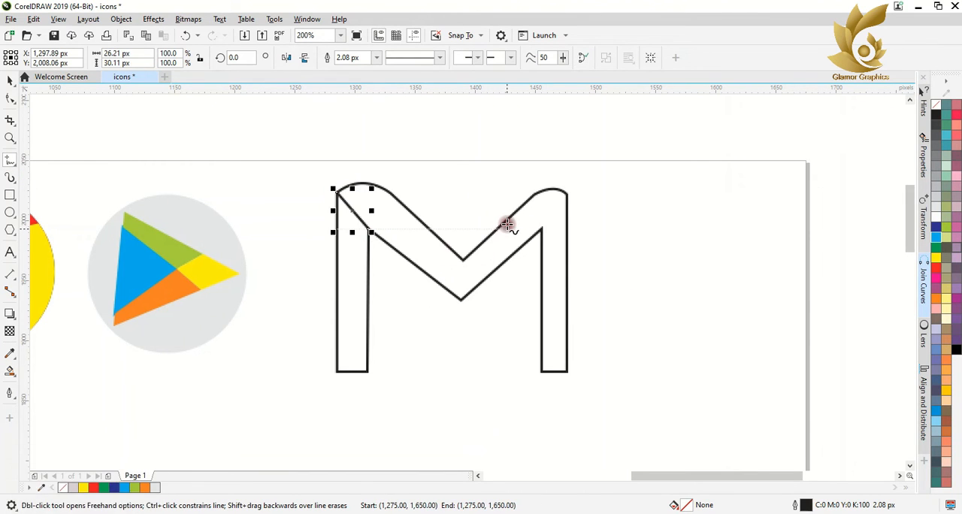
{"action": "left_click", "coordinate": [541, 196]}
{"action": "left_click", "coordinate": [528, 243]}
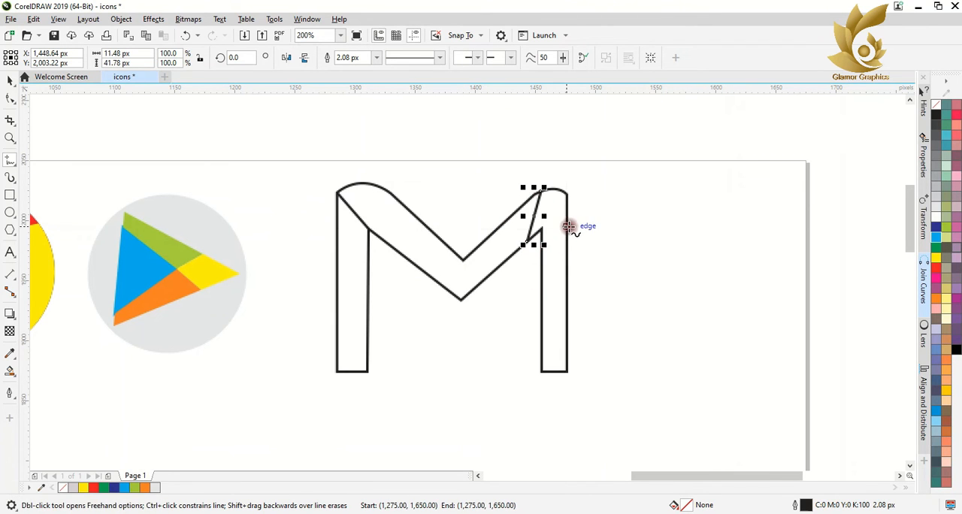
{"action": "left_click", "coordinate": [569, 226]}
{"action": "left_click", "coordinate": [537, 257]}
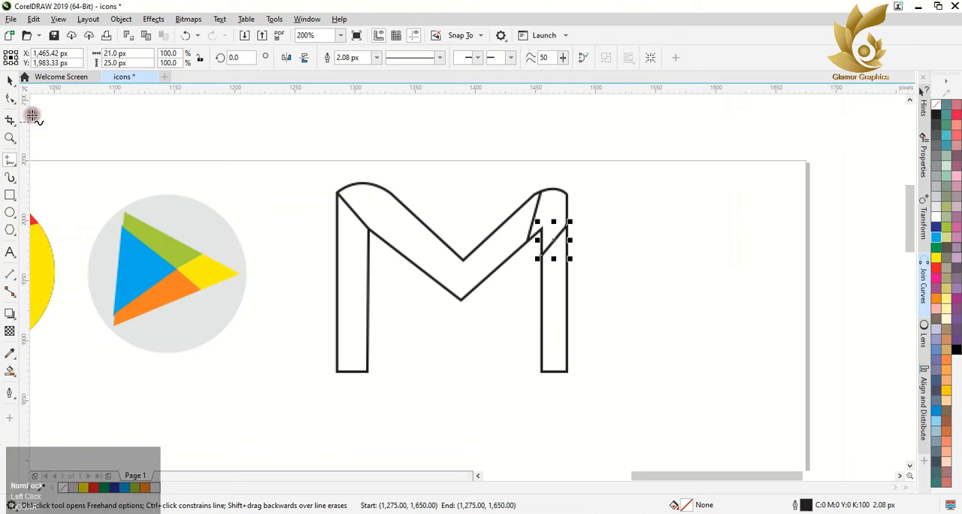
Step: Smart-fill the M's left leg with dark blue and the central V band with red
{"action": "left_click", "coordinate": [10, 370]}
{"action": "left_click", "coordinate": [356, 334]}
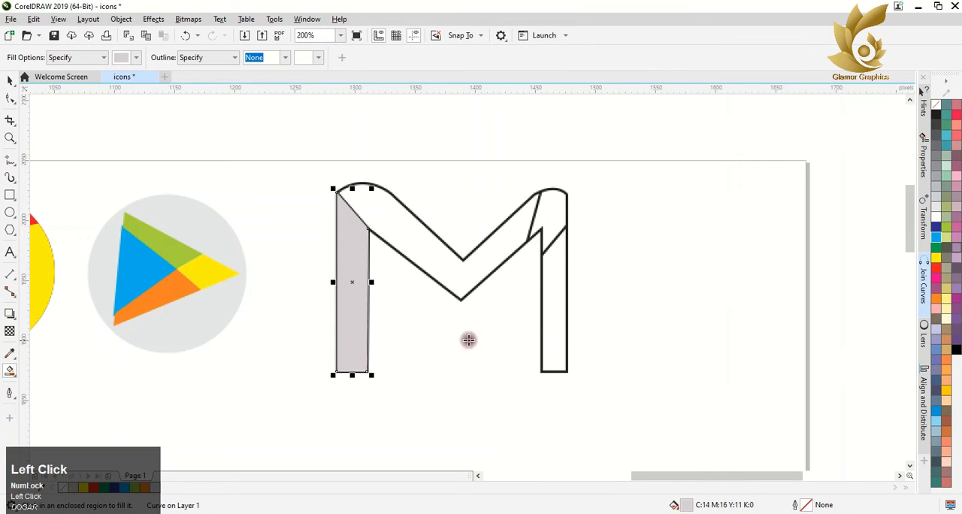
{"action": "left_click", "coordinate": [936, 226]}
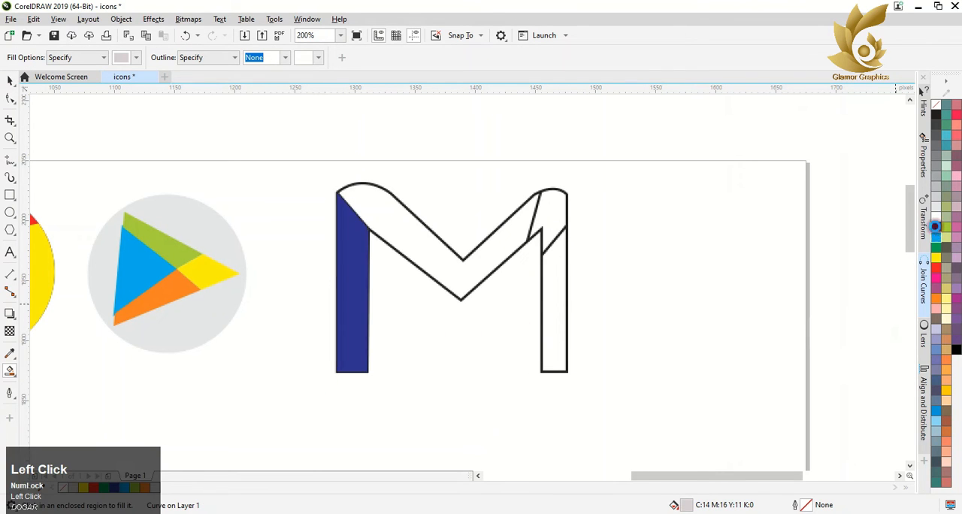
{"action": "left_click", "coordinate": [403, 227]}
{"action": "left_click", "coordinate": [935, 268]}
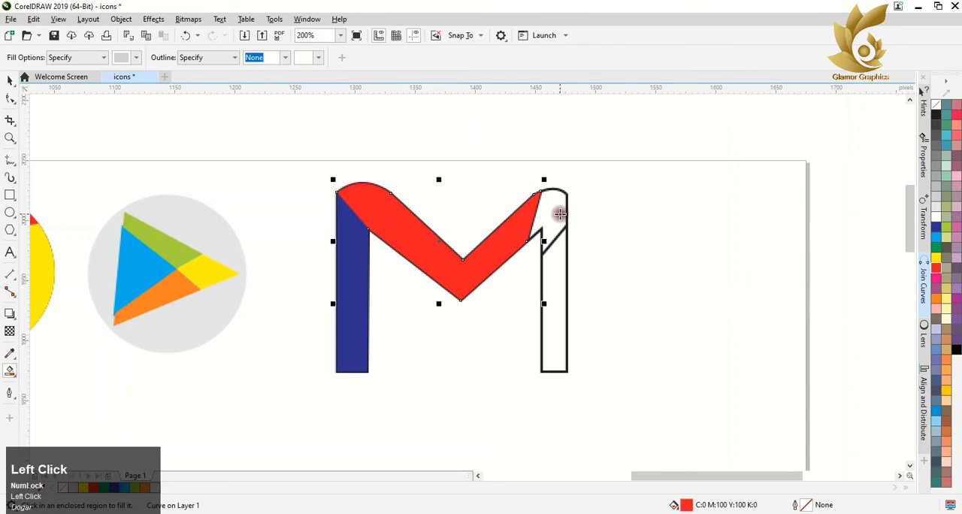
Step: Smart-fill the M's right shoulder with yellow and the right leg with green
{"action": "left_click", "coordinate": [558, 216]}
{"action": "left_click", "coordinate": [935, 258]}
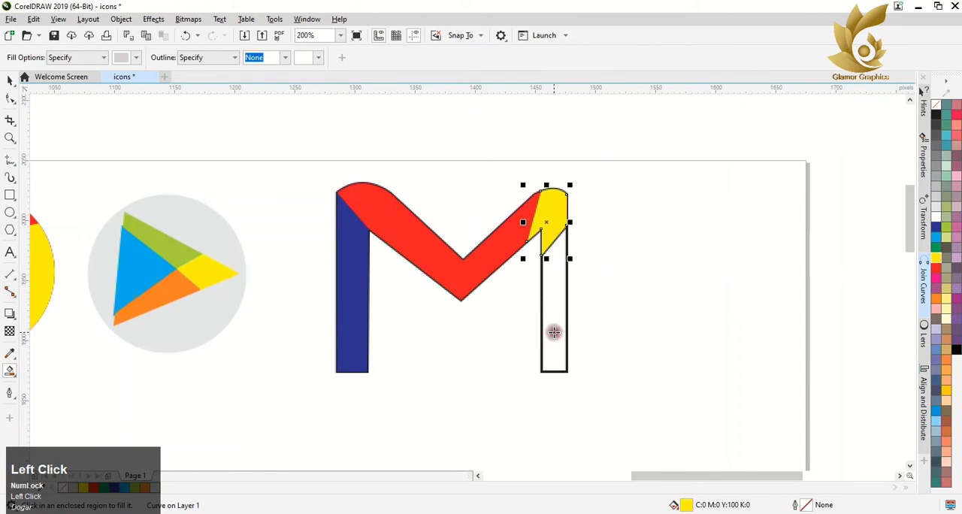
{"action": "left_click", "coordinate": [553, 329]}
{"action": "left_click", "coordinate": [941, 246]}
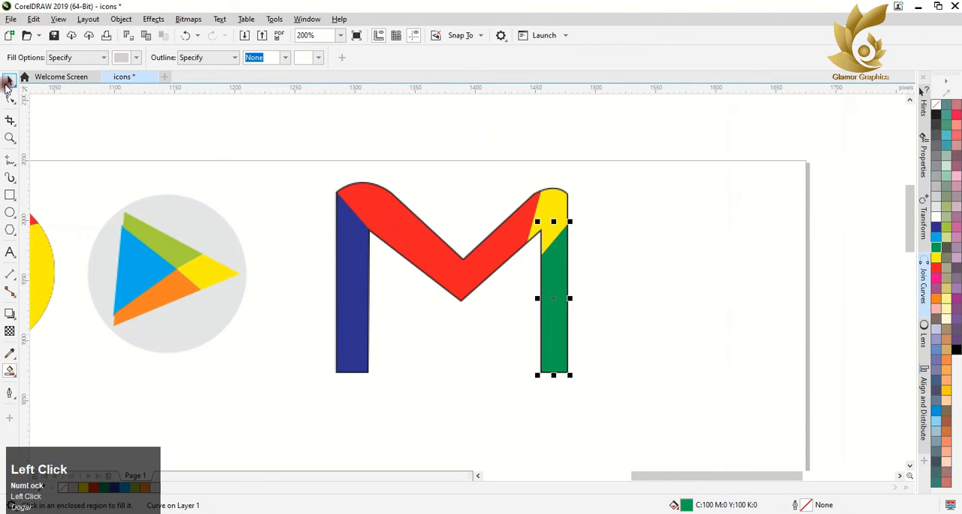
Step: Select all the pieces of the M and try grouping them as one object
{"action": "left_click", "coordinate": [10, 81]}
{"action": "left_click_drag", "start_coordinate": [234, 134], "coordinate": [668, 418]}
{"action": "right_click", "coordinate": [549, 192]}
{"action": "left_click", "coordinate": [575, 227]}
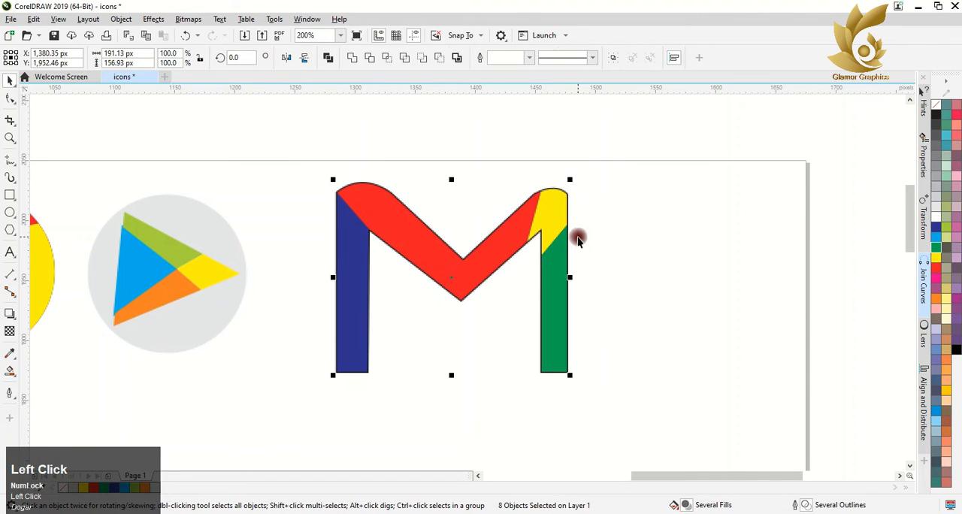
Step: Undo the grouping, the color fills, the dividing lines and the joining of the M's curves
{"action": "key", "text": "ctrl+z"}
{"action": "key", "text": "ctrl+z"}
{"action": "key", "text": "ctrl+z"}
{"action": "key", "text": "ctrl+z"}
{"action": "key", "text": "ctrl+z"}
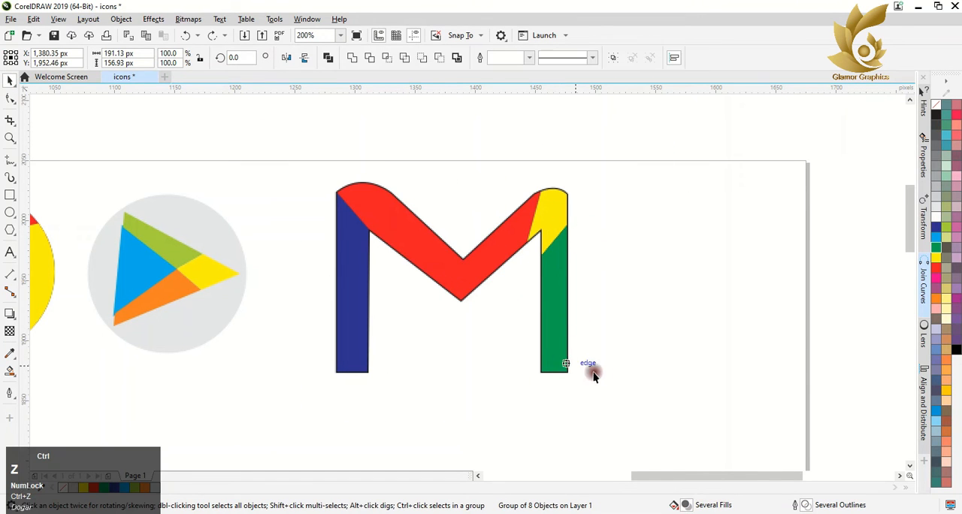
{"action": "key", "text": "ctrl+z"}
{"action": "key", "text": "ctrl+z"}
{"action": "key", "text": "ctrl+z"}
{"action": "key", "text": "ctrl+z"}
{"action": "key", "text": "ctrl+z"}
{"action": "key", "text": "ctrl+z"}
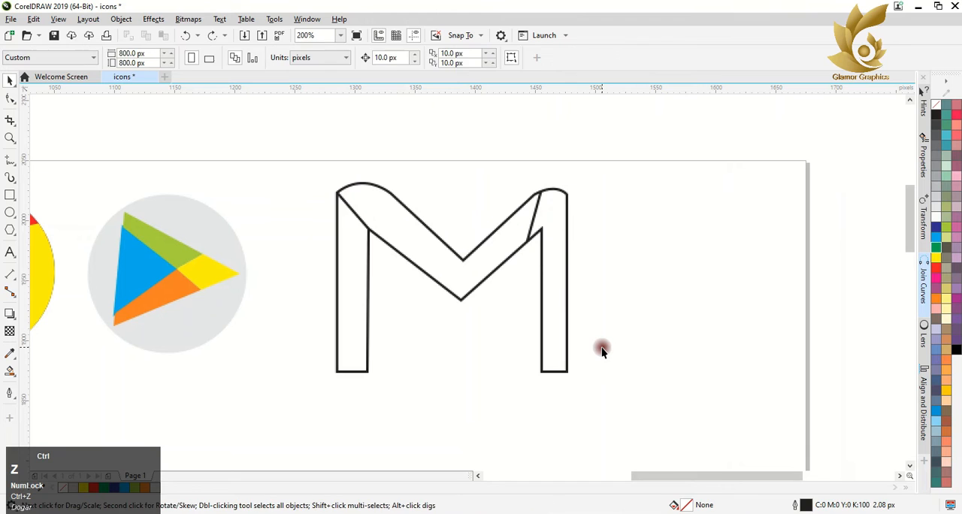
{"action": "left_click", "coordinate": [601, 347]}
Step: Try removing and moving the node where the M's right cap meets the outer leg, undoing each attempt
{"action": "left_click", "coordinate": [525, 198]}
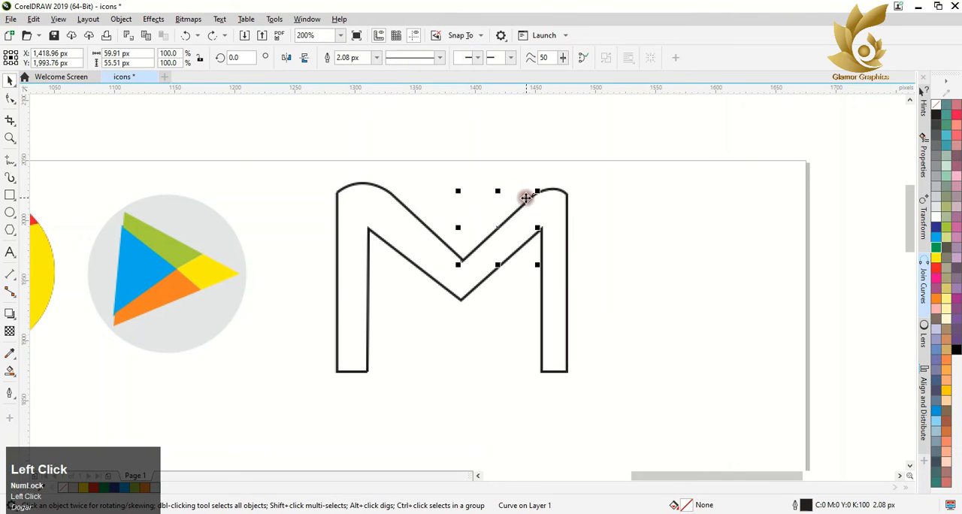
{"action": "left_click", "coordinate": [548, 188]}
{"action": "left_click", "coordinate": [8, 97]}
{"action": "double_click", "coordinate": [567, 195]}
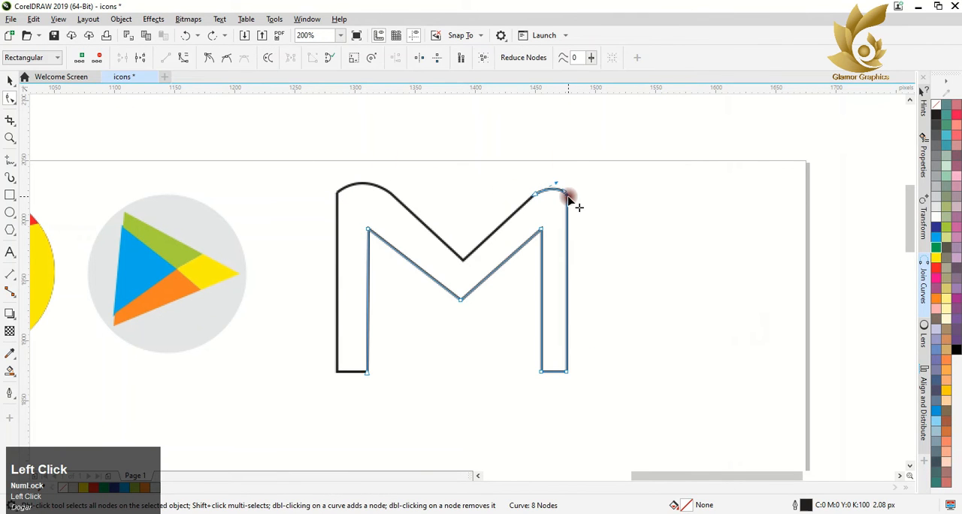
{"action": "key", "text": "ctrl+z"}
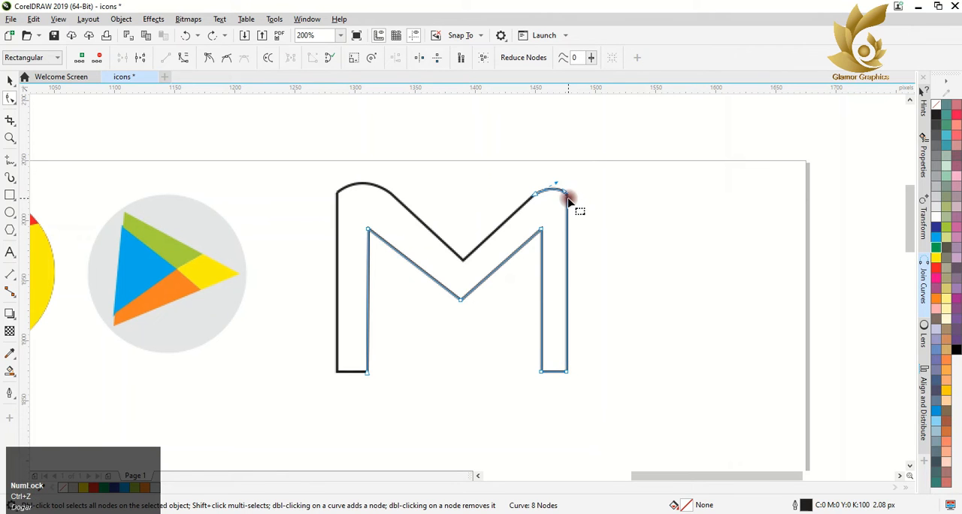
{"action": "left_click", "coordinate": [567, 195]}
{"action": "left_click_drag", "start_coordinate": [566, 195], "coordinate": [569, 186]}
{"action": "left_click", "coordinate": [184, 36]}
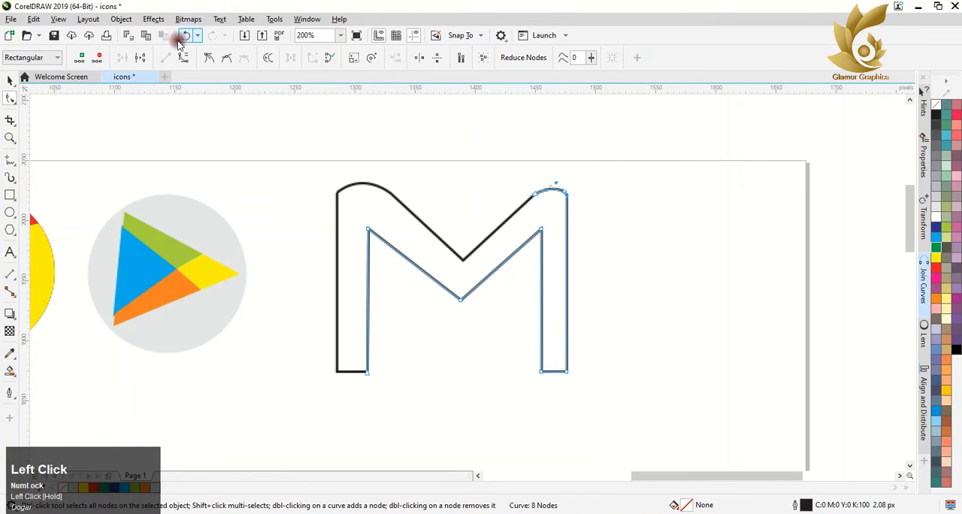
{"action": "double_click", "coordinate": [568, 196]}
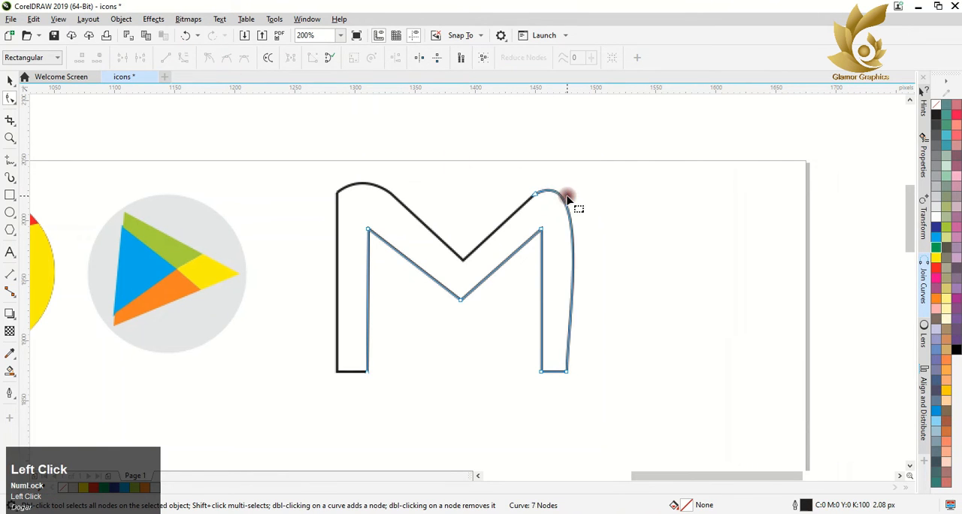
{"action": "key", "text": "ctrl+z"}
Step: Try nudging the end node of the M's right cap at close range, and undo the move
{"action": "left_click", "coordinate": [456, 137]}
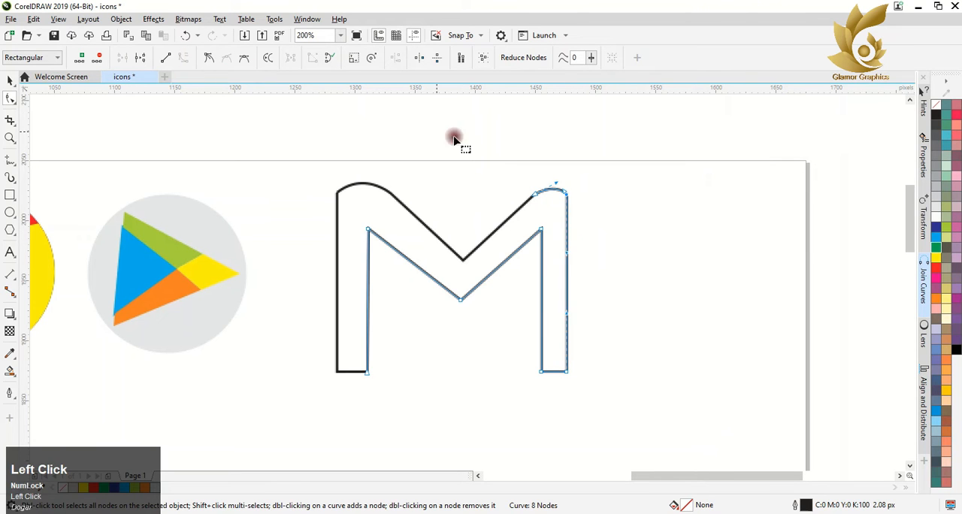
{"action": "scroll", "coordinate": [563, 199], "scroll_direction": "up", "scroll_amount": 4}
{"action": "left_click", "coordinate": [574, 212]}
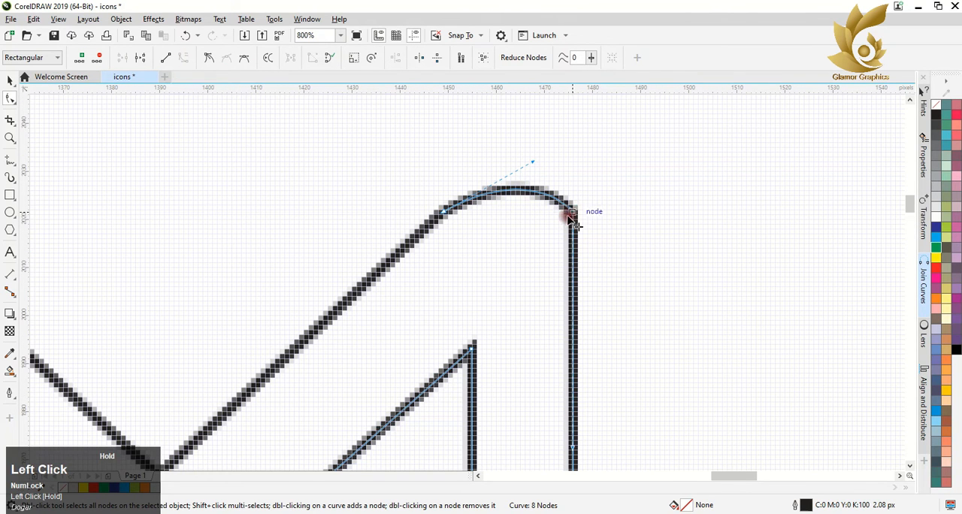
{"action": "left_click_drag", "start_coordinate": [567, 216], "coordinate": [562, 200]}
{"action": "left_click", "coordinate": [570, 212]}
{"action": "key", "text": "ctrl+z"}
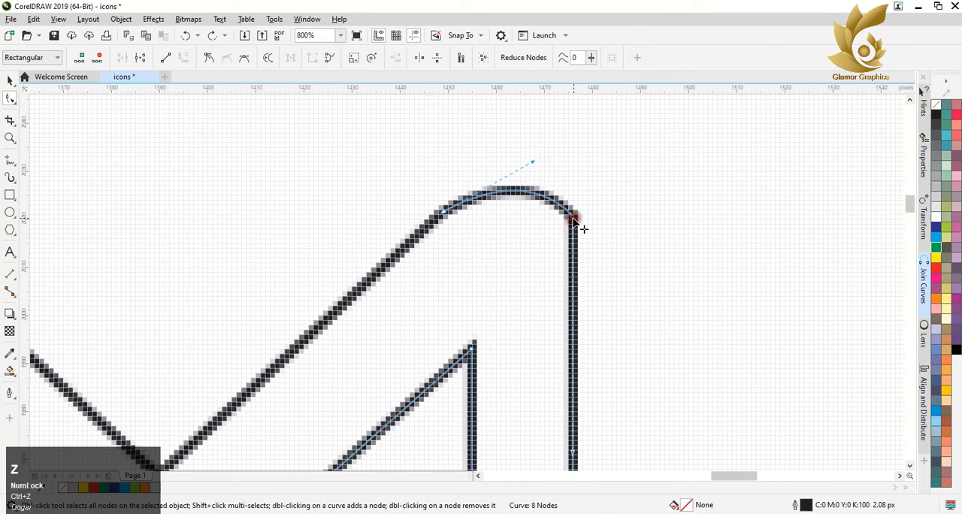
{"action": "scroll", "coordinate": [574, 218], "scroll_direction": "down", "scroll_amount": 1}
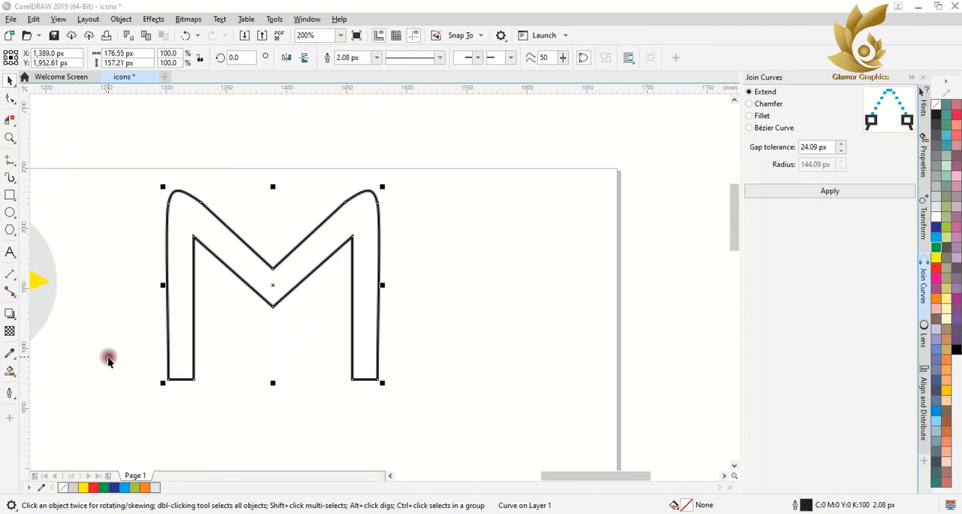
Step: Draw three freehand dividing lines across the M: one at the left cap and two bounding the right cap
{"action": "left_click", "coordinate": [11, 160]}
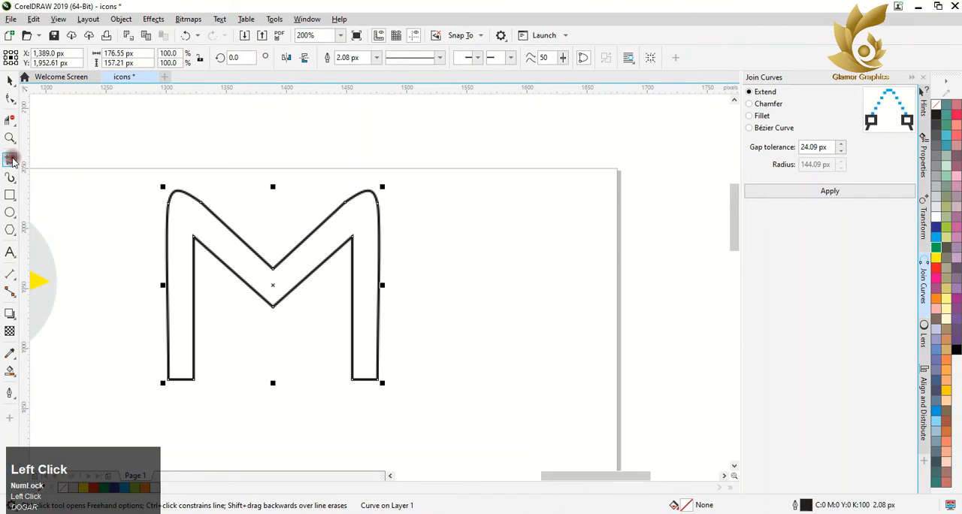
{"action": "left_click", "coordinate": [168, 205]}
{"action": "left_click", "coordinate": [194, 237]}
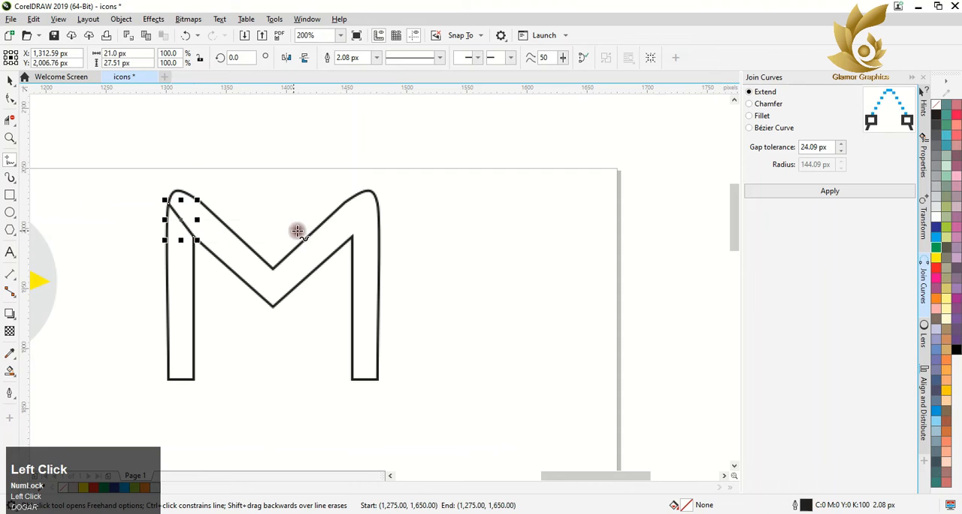
{"action": "left_click", "coordinate": [341, 203]}
{"action": "left_click", "coordinate": [353, 250]}
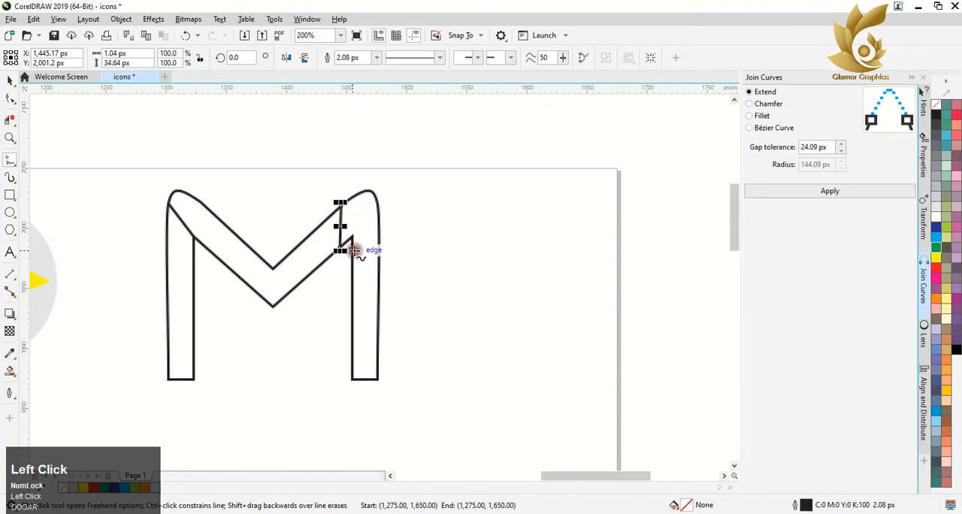
{"action": "left_click", "coordinate": [379, 220]}
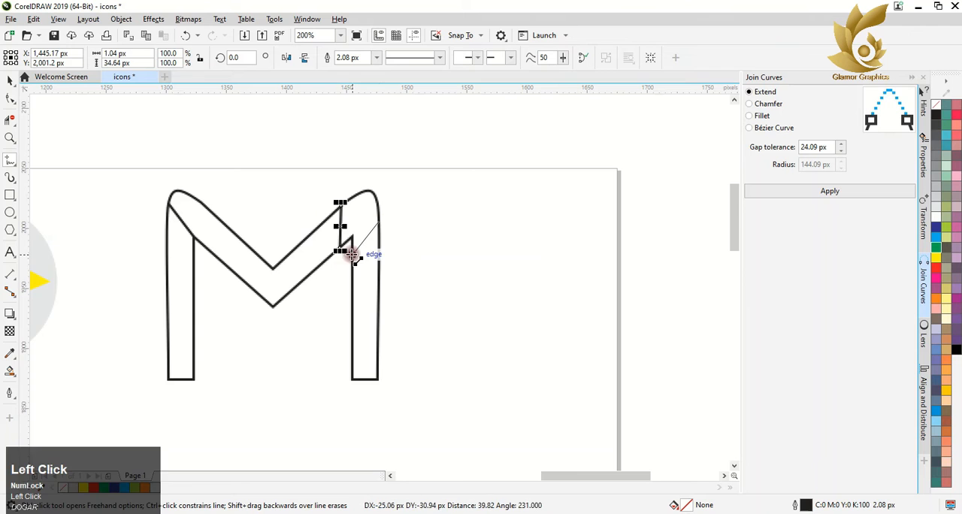
{"action": "left_click", "coordinate": [350, 255]}
Step: Smart-fill the M's left leg blue, the diagonals red, the right cap yellow and the right leg green
{"action": "left_click", "coordinate": [6, 372]}
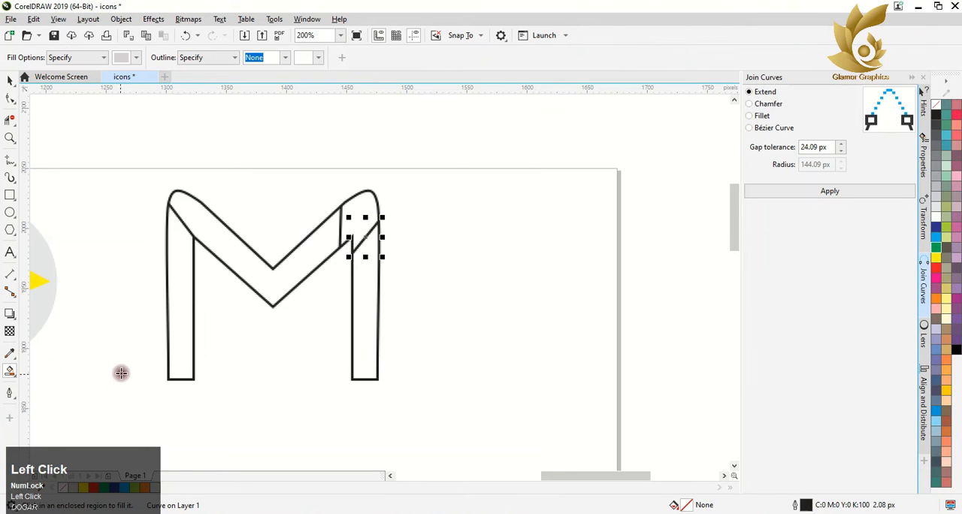
{"action": "left_click", "coordinate": [172, 358]}
{"action": "left_click", "coordinate": [118, 479]}
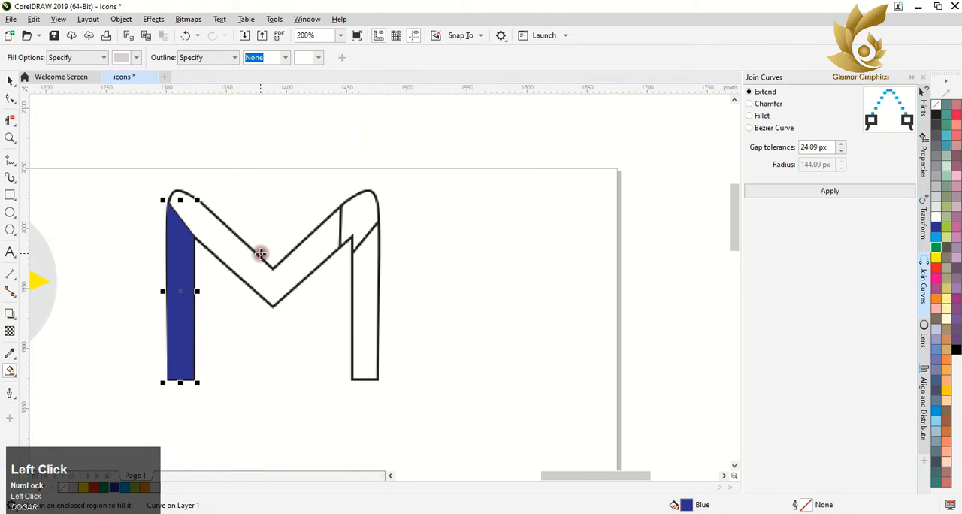
{"action": "left_click", "coordinate": [248, 277]}
{"action": "left_click", "coordinate": [99, 488]}
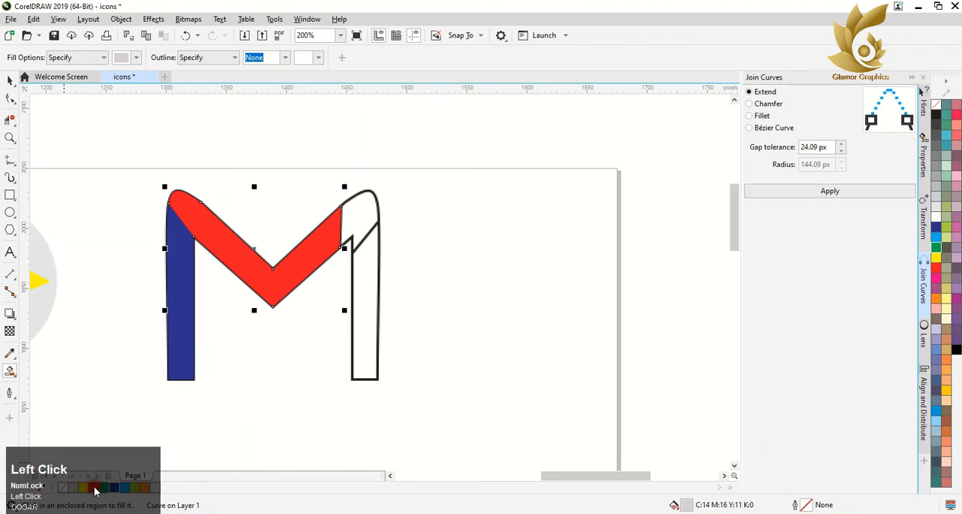
{"action": "left_click", "coordinate": [359, 219]}
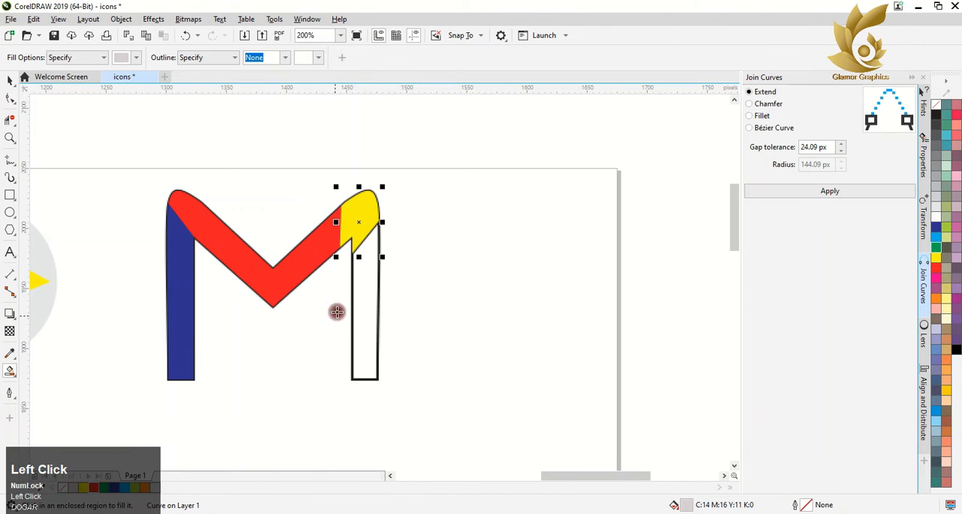
{"action": "left_click", "coordinate": [363, 316]}
{"action": "left_click", "coordinate": [104, 488]}
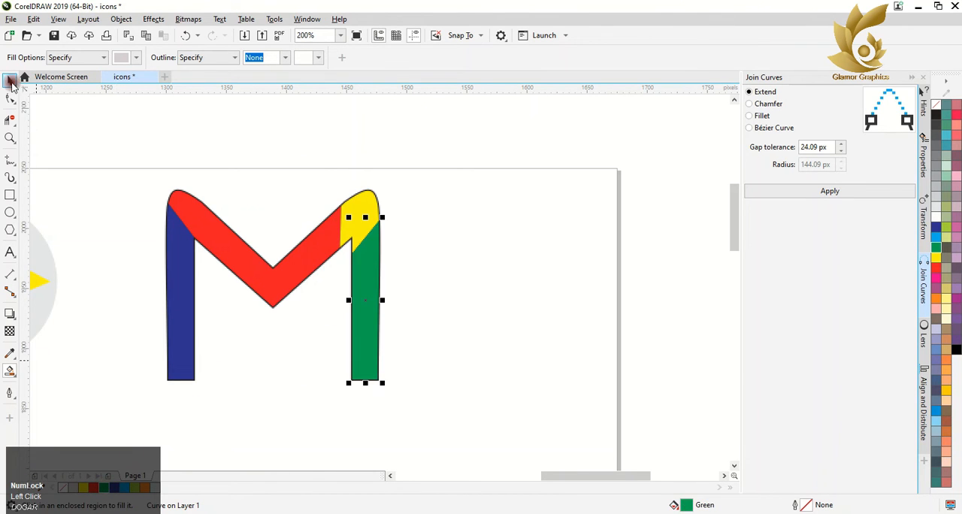
Step: Select all the pieces of the M and remove their outlines
{"action": "left_click", "coordinate": [12, 81]}
{"action": "left_click", "coordinate": [46, 80]}
{"action": "left_click_drag", "start_coordinate": [139, 178], "coordinate": [455, 395]}
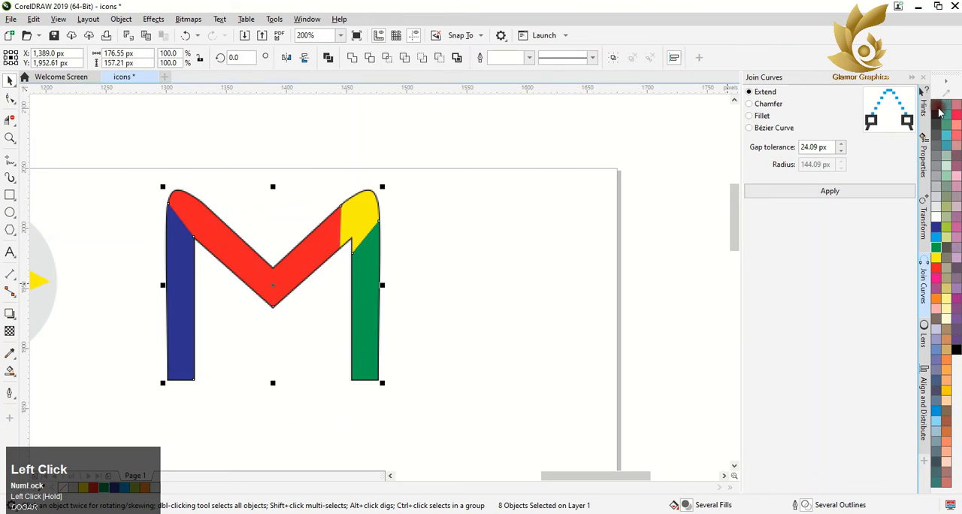
{"action": "right_click", "coordinate": [936, 104]}
{"action": "left_click", "coordinate": [911, 78]}
Step: Group the M's pieces and scale the group to about 106 by 95 px beside the Google Play icon
{"action": "scroll", "coordinate": [393, 251], "scroll_direction": "down", "scroll_amount": 4}
{"action": "left_click_drag", "start_coordinate": [346, 228], "coordinate": [460, 323]}
{"action": "right_click", "coordinate": [417, 237]}
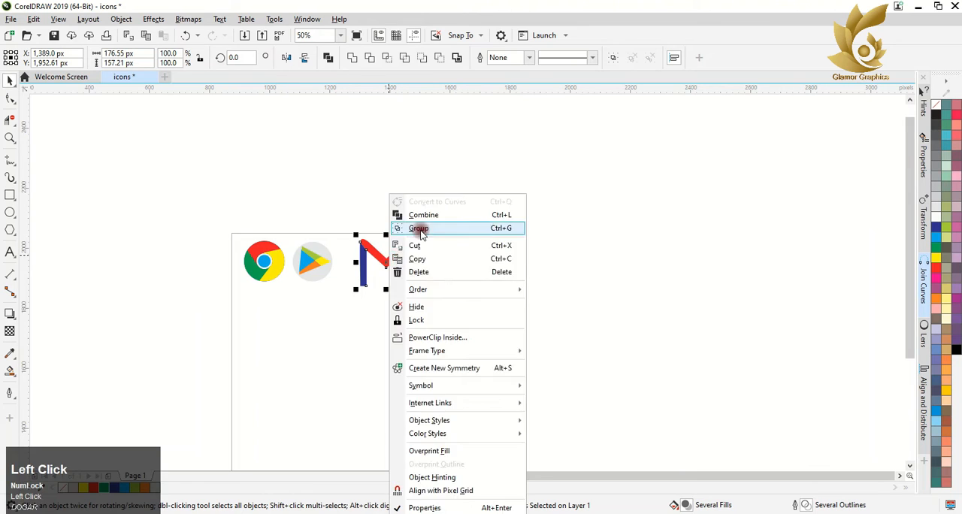
{"action": "left_click", "coordinate": [419, 225]}
{"action": "scroll", "coordinate": [415, 229], "scroll_direction": "up", "scroll_amount": 4}
{"action": "left_click_drag", "start_coordinate": [416, 218], "coordinate": [357, 284]}
{"action": "scroll", "coordinate": [403, 259], "scroll_direction": "down", "scroll_amount": 4}
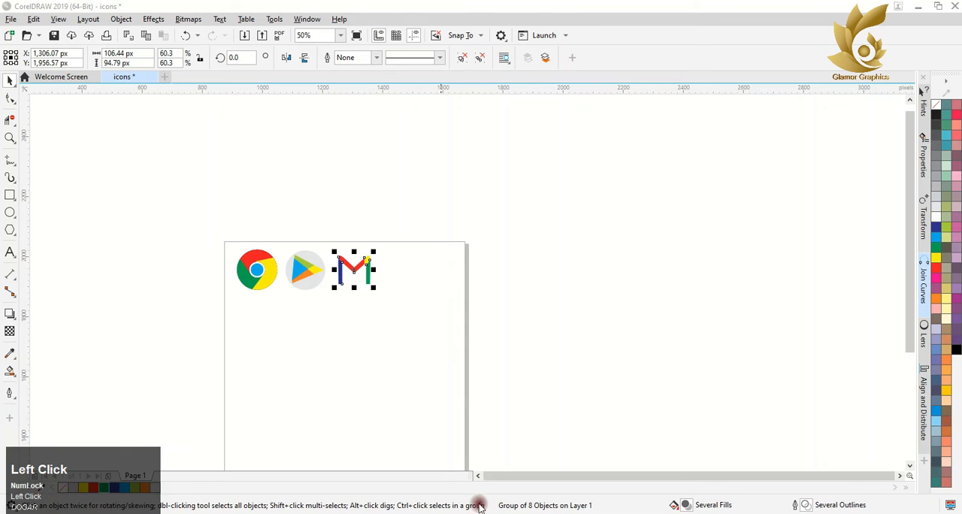
{"action": "left_click", "coordinate": [359, 364]}
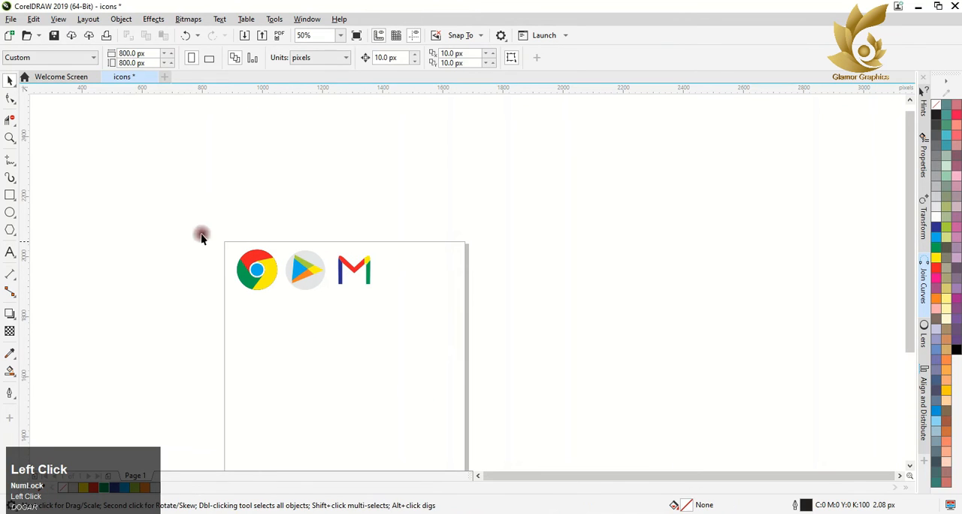
Step: Place a 10% black circle about 155 px wide, without outline, behind the M and centered on it horizontally
{"action": "left_click", "coordinate": [10, 214]}
{"action": "left_click_drag", "start_coordinate": [335, 251], "coordinate": [383, 299]}
{"action": "left_click", "coordinate": [10, 80]}
{"action": "scroll", "coordinate": [366, 257], "scroll_direction": "up", "scroll_amount": 2}
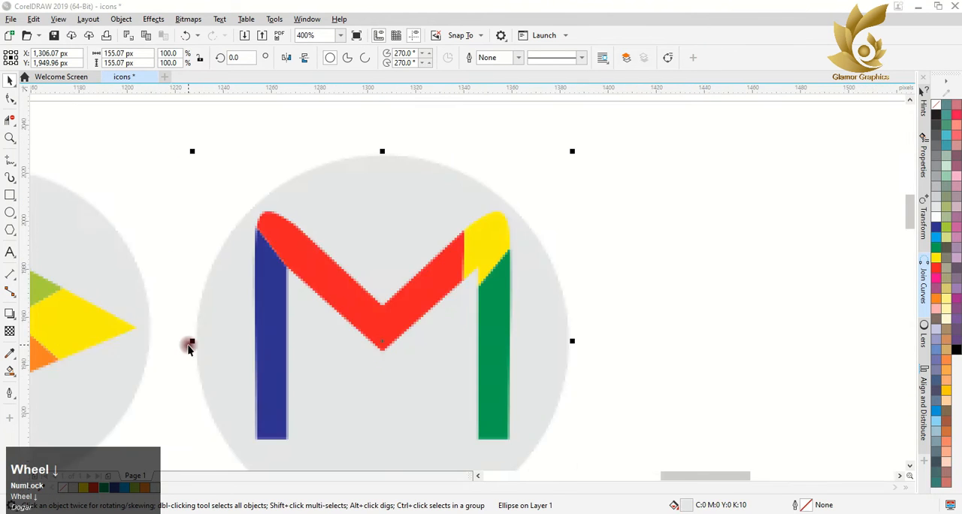
{"action": "scroll", "coordinate": [188, 346], "scroll_direction": "down", "scroll_amount": 2}
{"action": "left_click_drag", "start_coordinate": [908, 242], "coordinate": [908, 293]}
{"action": "scroll", "coordinate": [249, 250], "scroll_direction": "down", "scroll_amount": 2}
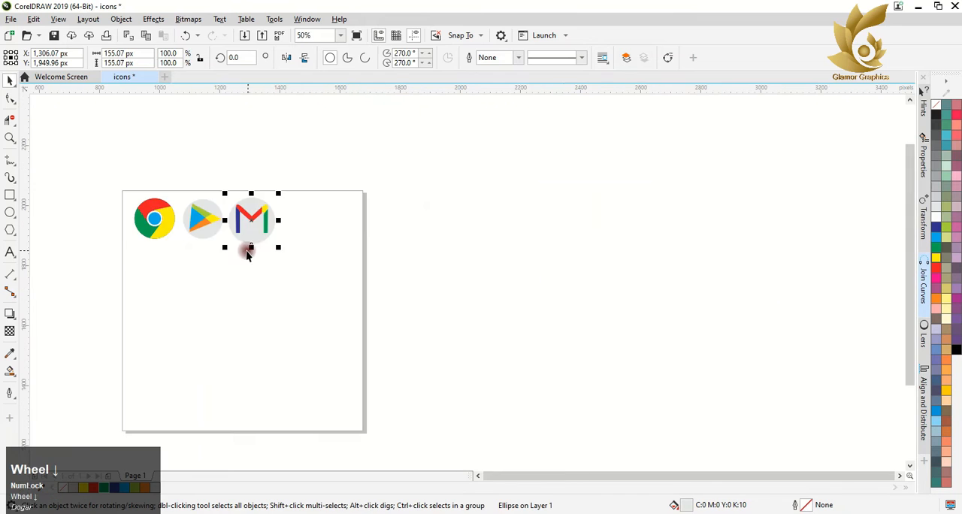
{"action": "left_click", "coordinate": [328, 223]}
Step: Draw a circle about 95 px wide to the right of the M icon
{"action": "scroll", "coordinate": [329, 223], "scroll_direction": "up", "scroll_amount": 2}
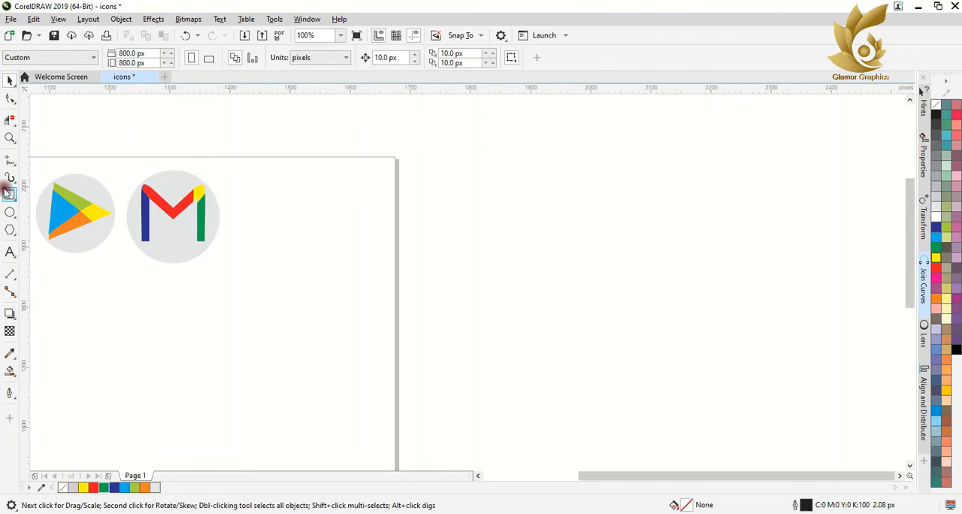
{"action": "left_click", "coordinate": [10, 212]}
{"action": "mouse_move", "coordinate": [279, 192]}
{"action": "left_mouse_down"}
{"action": "mouse_move", "coordinate": [333, 271]}
{"action": "mouse_move", "coordinate": [315, 252]}
{"action": "left_mouse_up"}
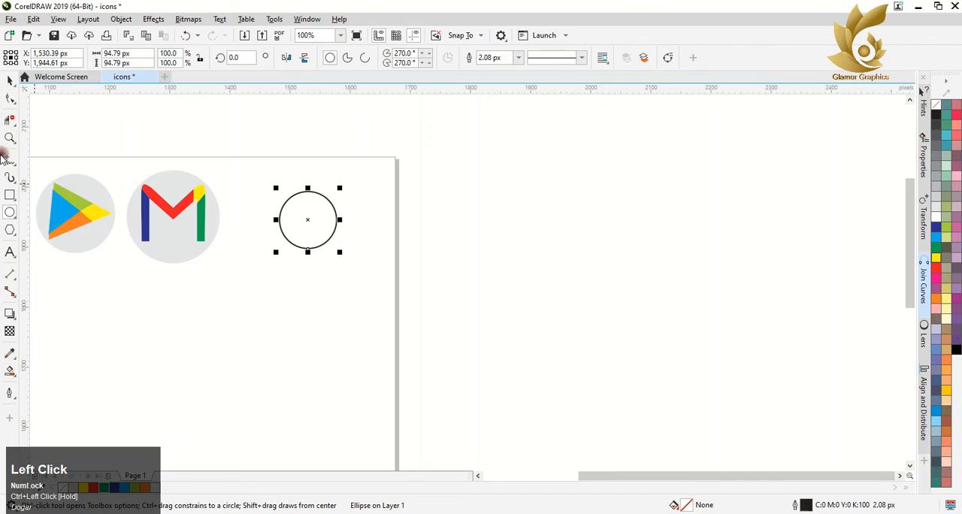
Step: Draw a three-sided polygon about 79 by 81 px overlapping the circle's lower part and flip it vertically
{"action": "left_click", "coordinate": [9, 230]}
{"action": "left_click", "coordinate": [356, 61]}
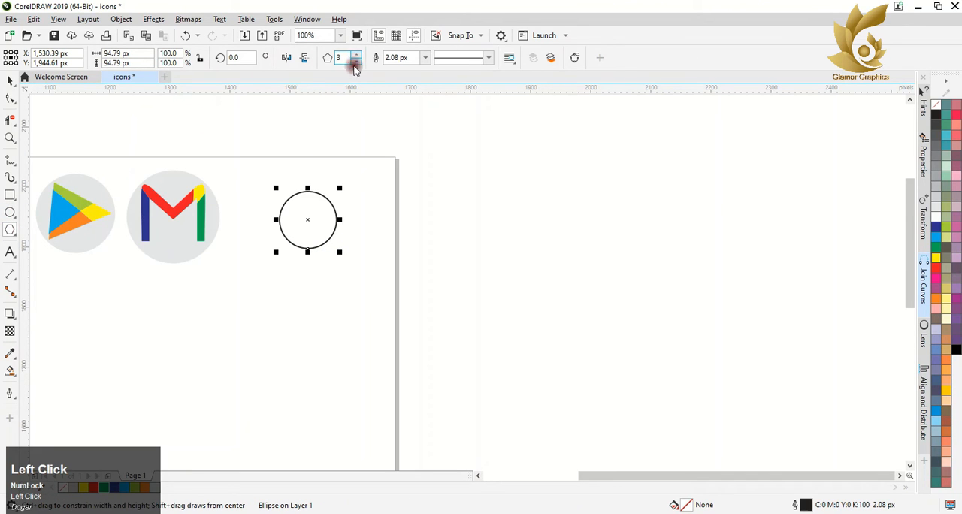
{"action": "left_click_drag", "start_coordinate": [279, 230], "coordinate": [335, 283]}
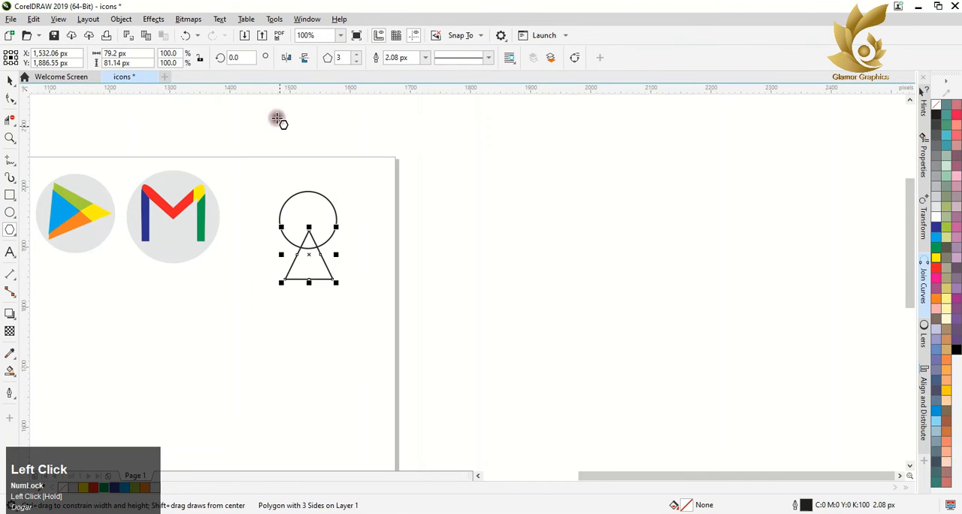
{"action": "left_click", "coordinate": [304, 58]}
Step: Stretch the inverted triangle sideways at both ends until it meets the circle's sides
{"action": "scroll", "coordinate": [308, 235], "scroll_direction": "up", "scroll_amount": 3}
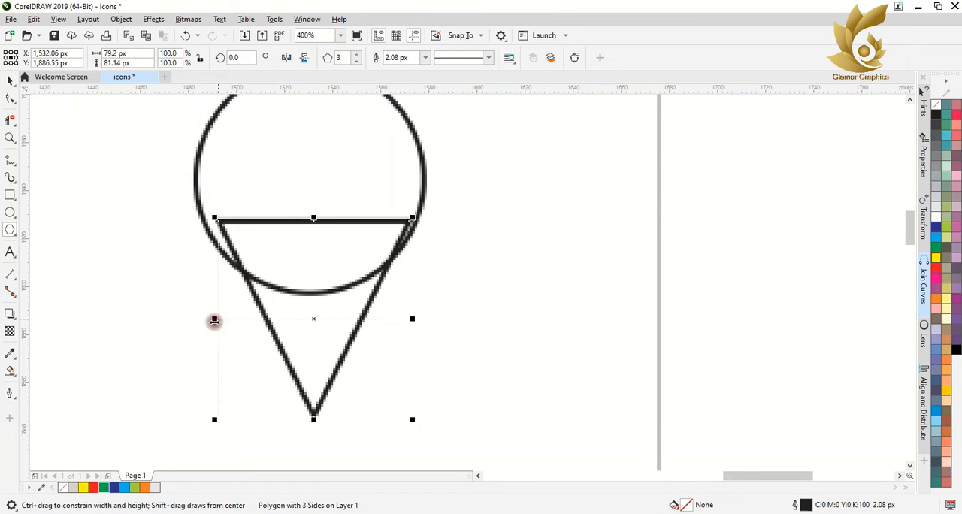
{"action": "left_click_drag", "start_coordinate": [214, 318], "coordinate": [199, 319]}
{"action": "left_click_drag", "start_coordinate": [413, 319], "coordinate": [421, 320]}
{"action": "scroll", "coordinate": [335, 315], "scroll_direction": "down", "scroll_amount": 2}
Step: Weld the circle and the triangle into a single map pin outline
{"action": "left_click", "coordinate": [10, 81]}
{"action": "left_click", "coordinate": [302, 263], "text": "shift"}
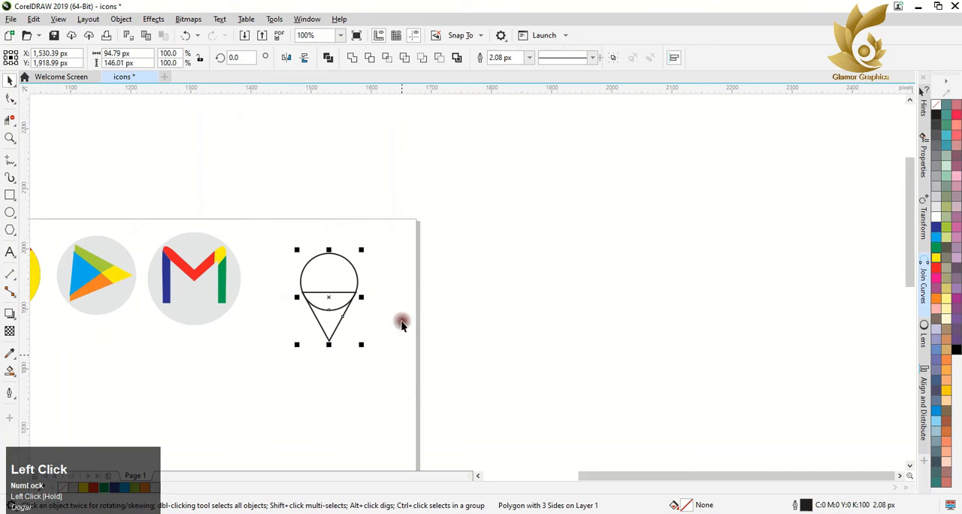
{"action": "left_click", "coordinate": [354, 57]}
Step: Draw a small circle inside the pin's head and resize it to about 33 by 31 px
{"action": "left_click", "coordinate": [10, 212]}
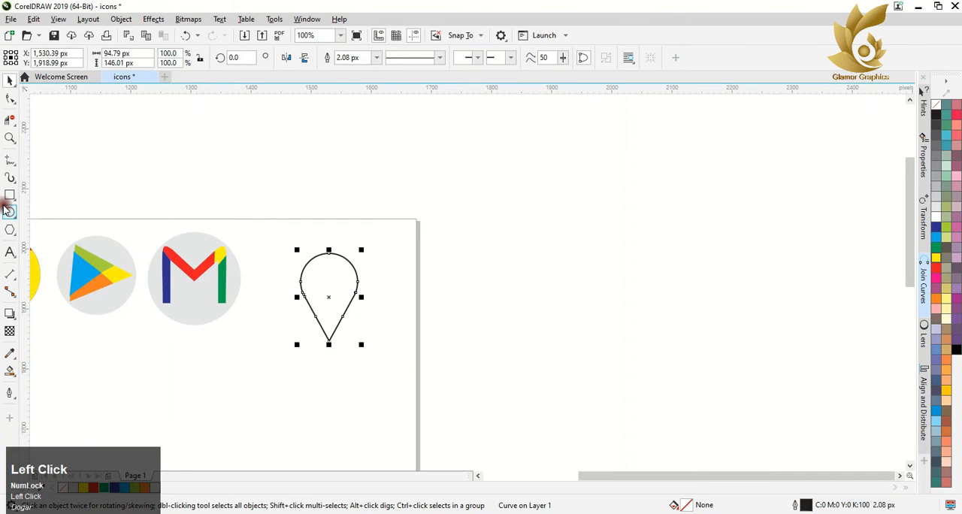
{"action": "left_click_drag", "start_coordinate": [315, 272], "coordinate": [345, 298]}
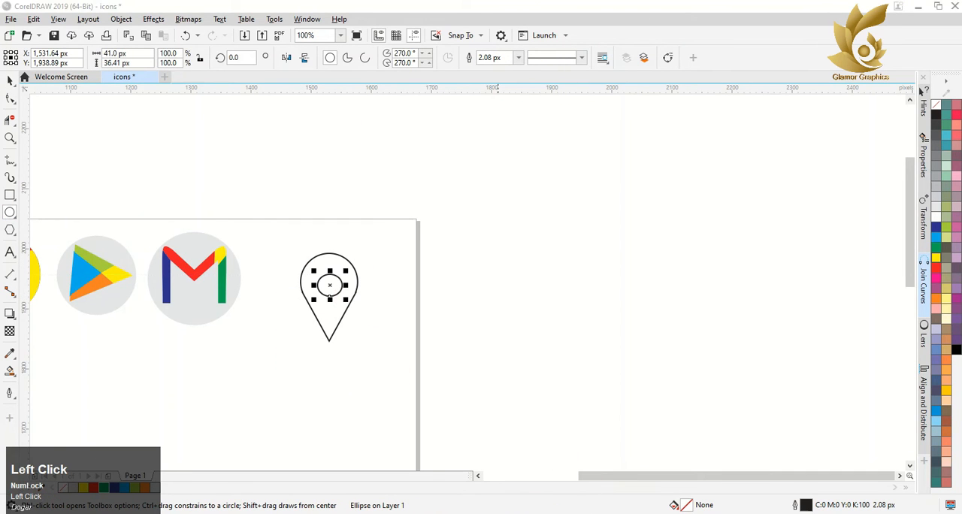
{"action": "scroll", "coordinate": [333, 282], "scroll_direction": "up", "scroll_amount": 2}
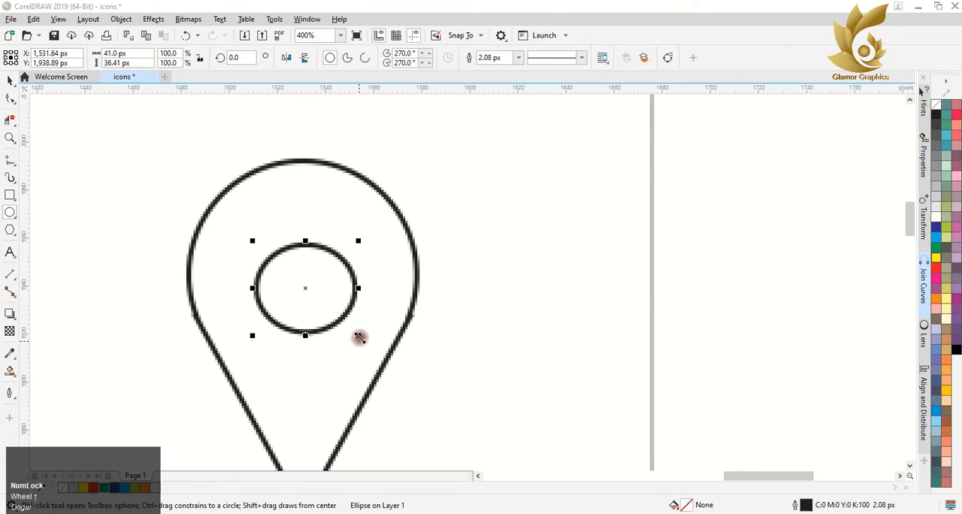
{"action": "left_click_drag", "start_coordinate": [358, 335], "coordinate": [340, 368]}
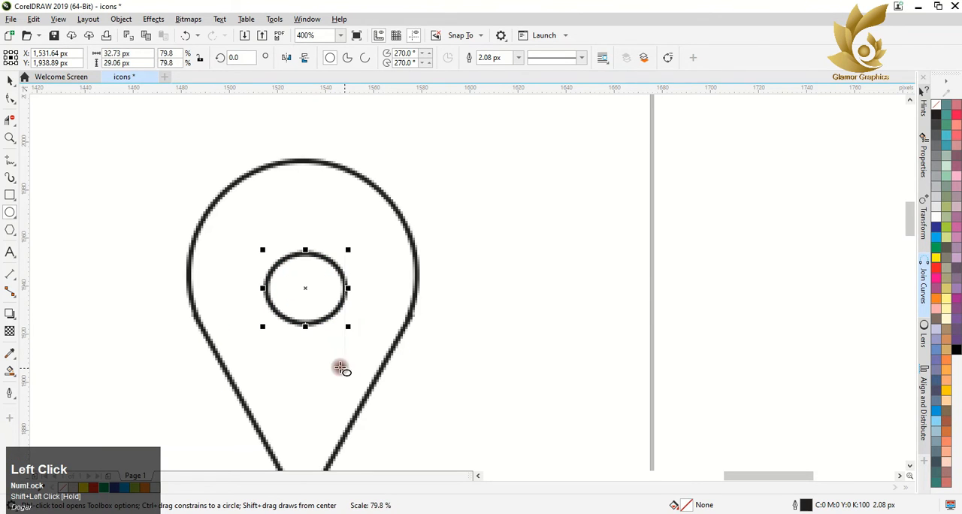
{"action": "left_click_drag", "start_coordinate": [305, 326], "coordinate": [305, 333]}
{"action": "scroll", "coordinate": [324, 336], "scroll_direction": "down", "scroll_amount": 2}
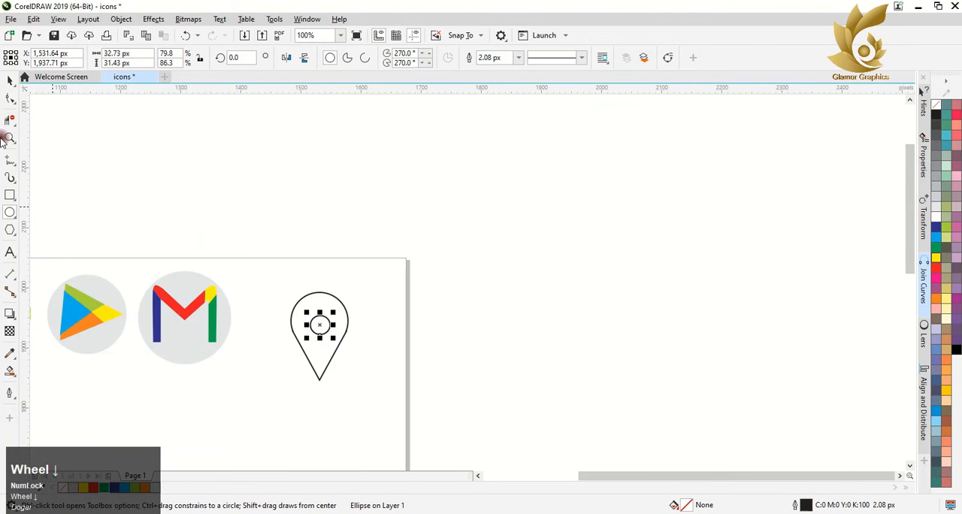
Step: Combine the pin outline and the inner circle into one curve
{"action": "left_click", "coordinate": [10, 82]}
{"action": "left_click_drag", "start_coordinate": [265, 230], "coordinate": [413, 403]}
{"action": "left_click", "coordinate": [326, 60]}
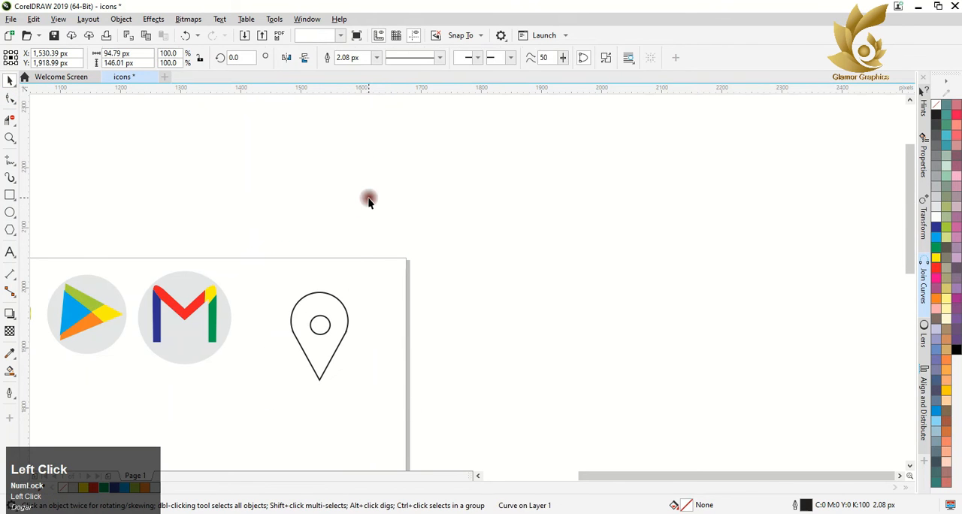
{"action": "left_click", "coordinate": [340, 278]}
Step: Draw freehand lines dividing the pin: a long diagonal beside the inner circle and two short lines on its left side
{"action": "left_click", "coordinate": [10, 160]}
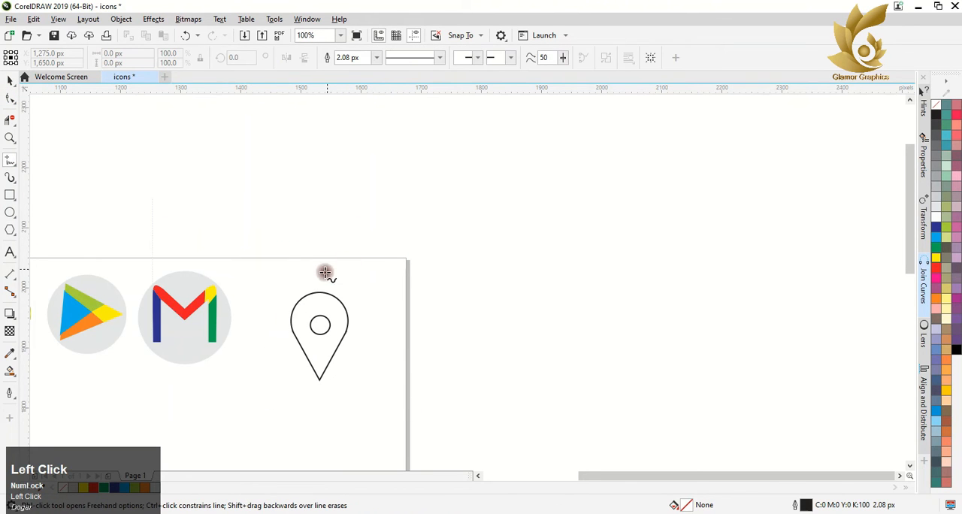
{"action": "left_click", "coordinate": [343, 304]}
{"action": "left_click", "coordinate": [309, 366]}
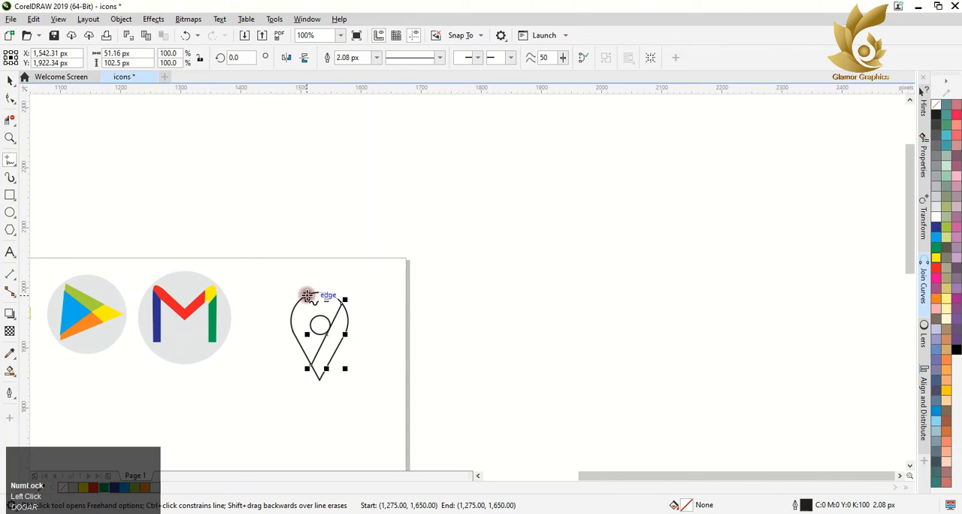
{"action": "left_click", "coordinate": [297, 304]}
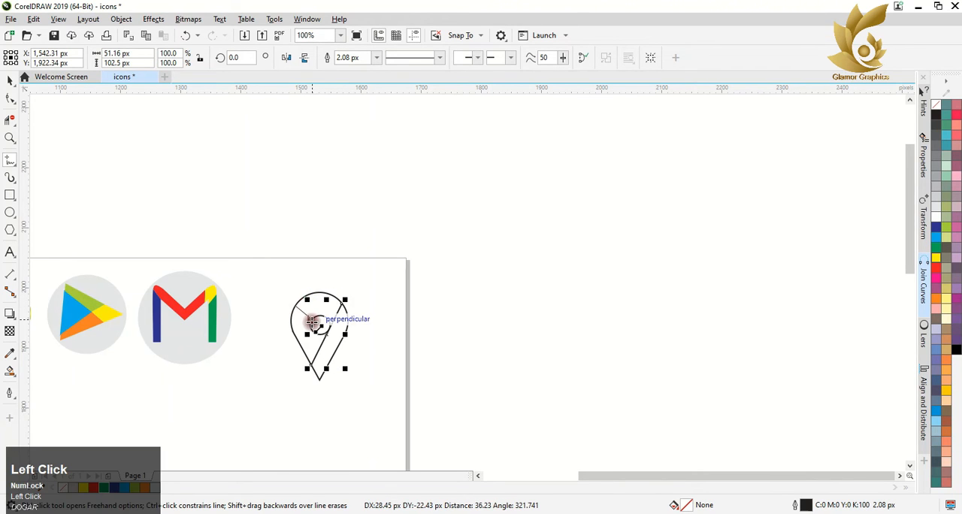
{"action": "left_click", "coordinate": [316, 322]}
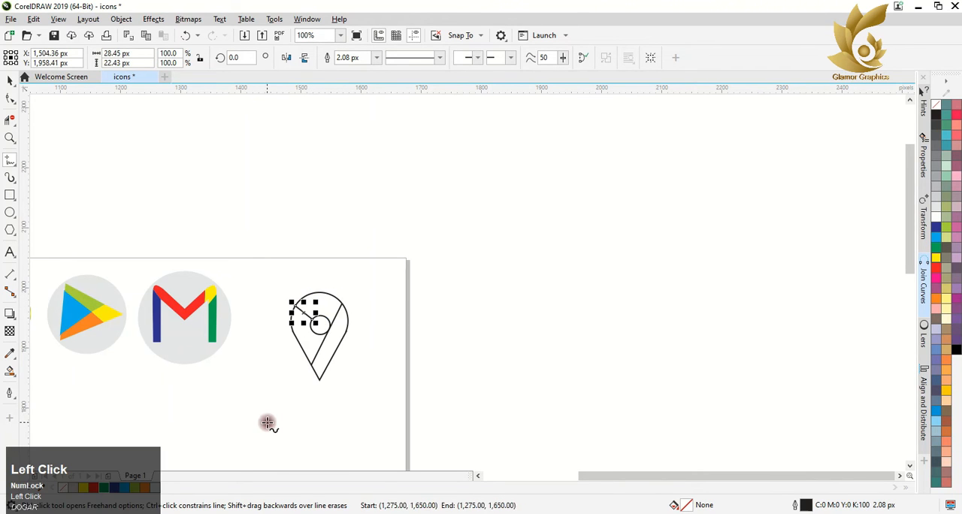
{"action": "left_click", "coordinate": [313, 323]}
{"action": "left_click", "coordinate": [298, 348]}
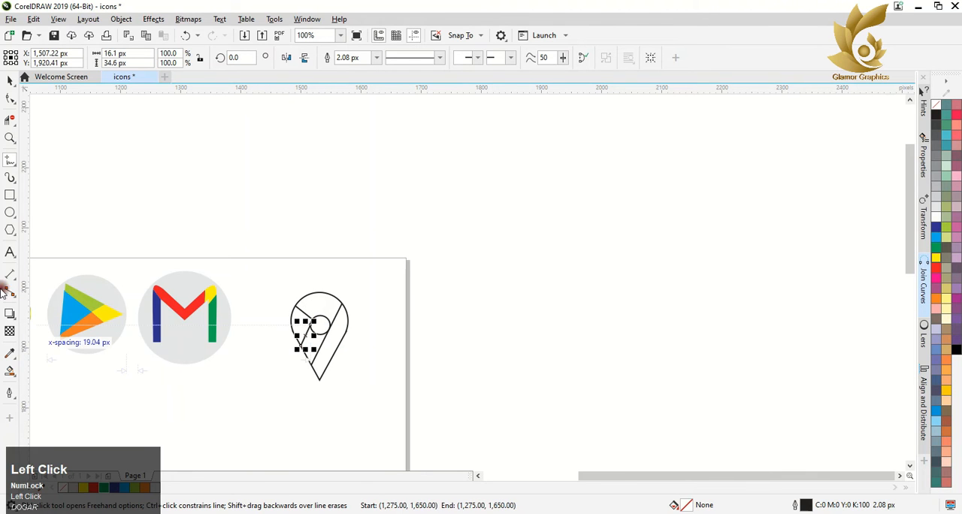
Step: Smart-fill the pin's right section green and the section around the inner circle blue
{"action": "left_click", "coordinate": [10, 371]}
{"action": "left_click", "coordinate": [325, 347]}
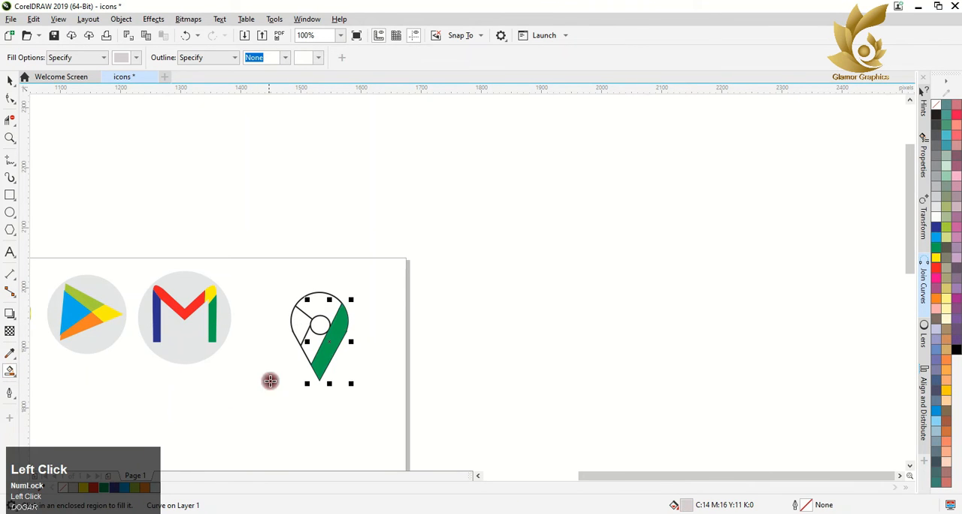
{"action": "left_click", "coordinate": [327, 309]}
{"action": "left_click", "coordinate": [122, 496]}
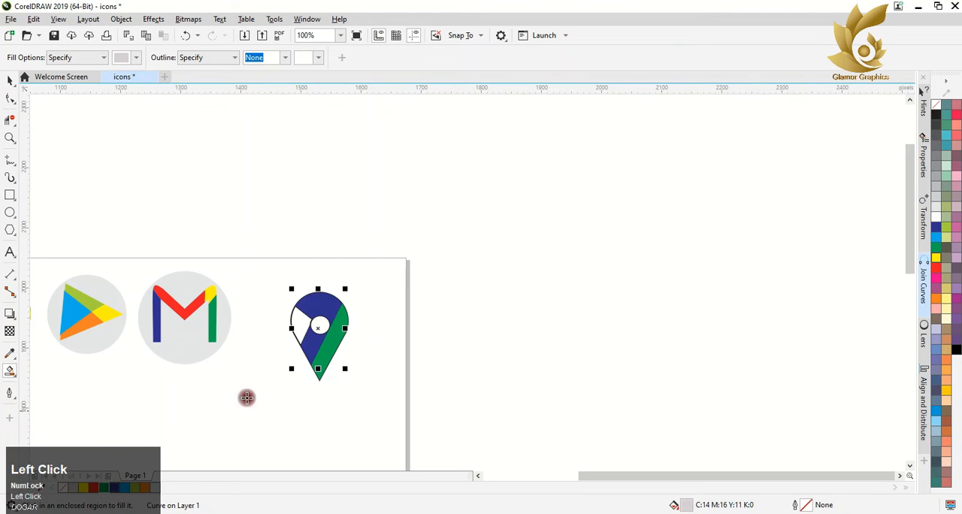
Step: Undo the color fills and the dividing lines on the map pin
{"action": "key", "text": "ctrl+z"}
{"action": "key", "text": "ctrl+z"}
{"action": "key", "text": "ctrl+z"}
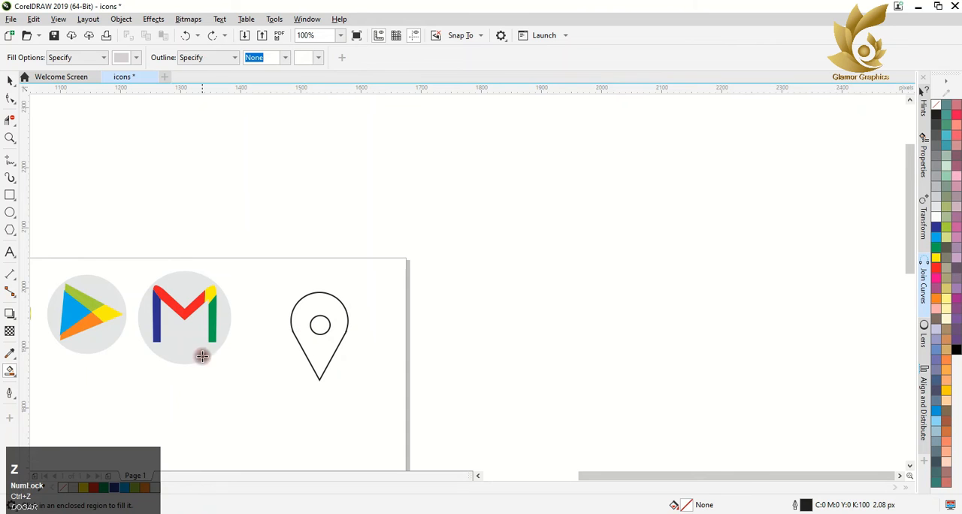
Step: Draw a straight freehand line about 110 px long across the pin, from its upper-right edge past the inner circle to its lower-left edge
{"action": "left_click", "coordinate": [235, 443]}
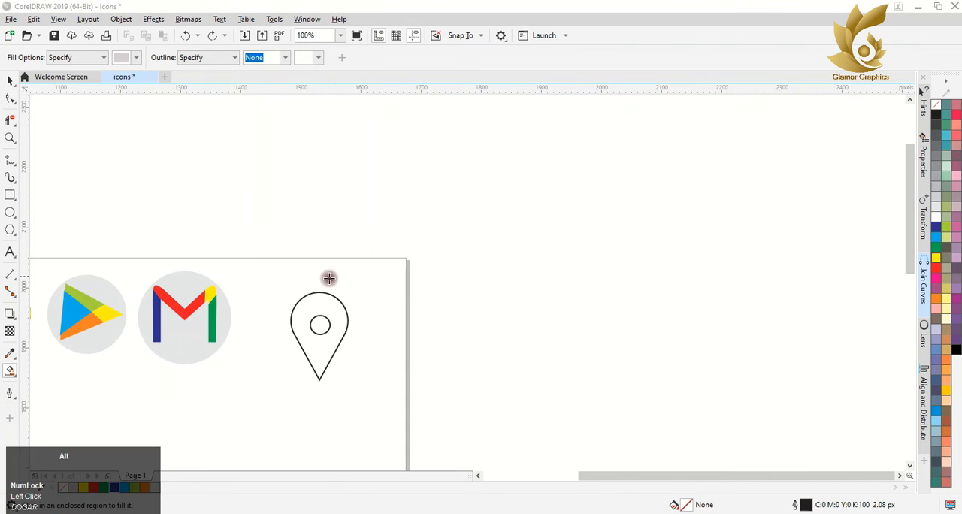
{"action": "scroll", "coordinate": [316, 390], "scroll_direction": "up", "scroll_amount": 4}
{"action": "scroll", "coordinate": [345, 328], "scroll_direction": "down", "scroll_amount": 3}
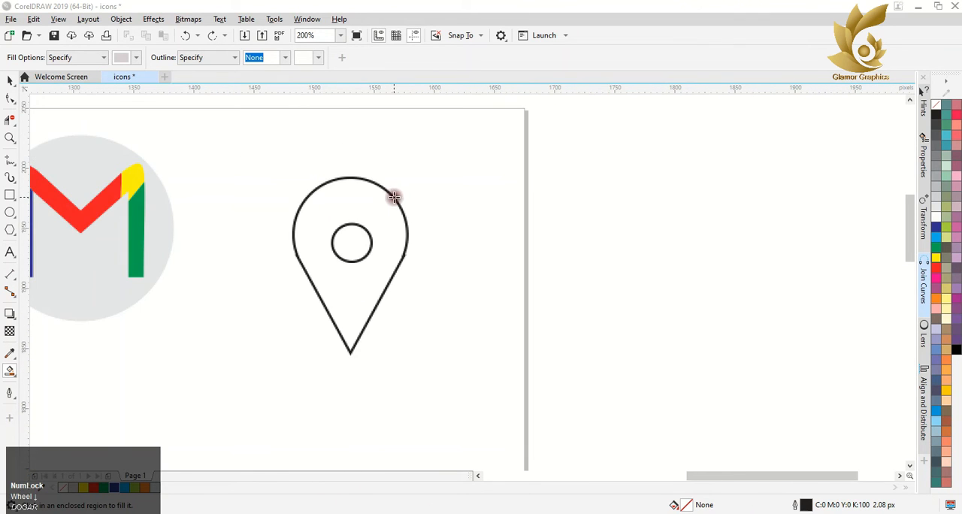
{"action": "left_click", "coordinate": [383, 265]}
{"action": "key", "text": "ctrl+z"}
{"action": "left_click", "coordinate": [10, 160]}
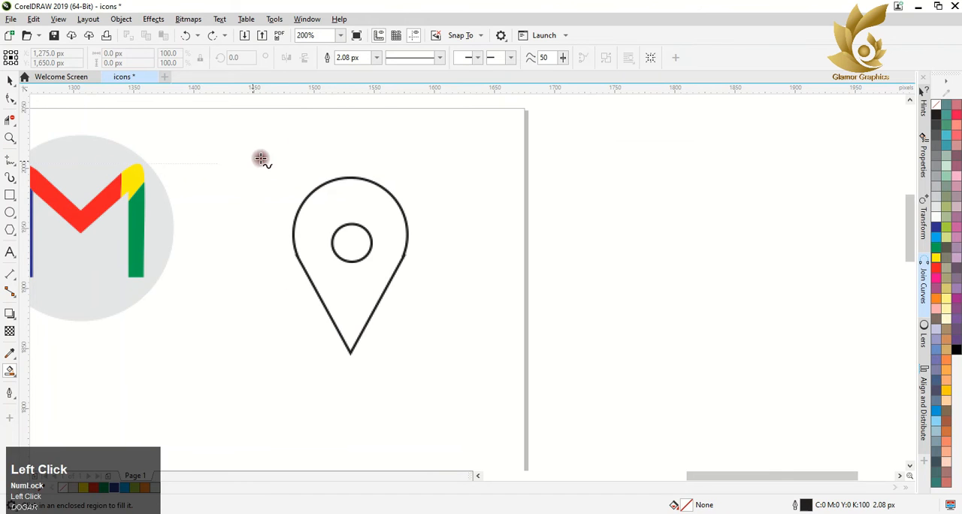
{"action": "left_click", "coordinate": [396, 200]}
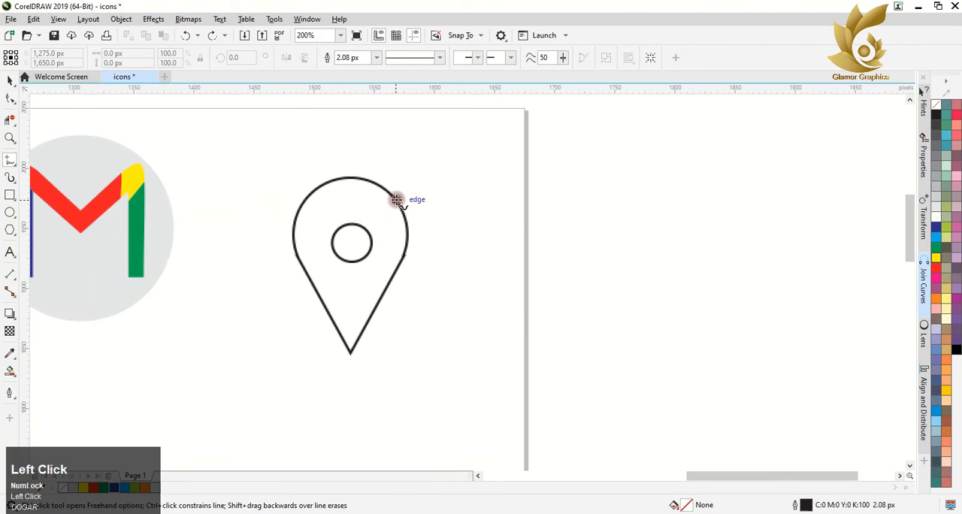
{"action": "left_click", "coordinate": [326, 314]}
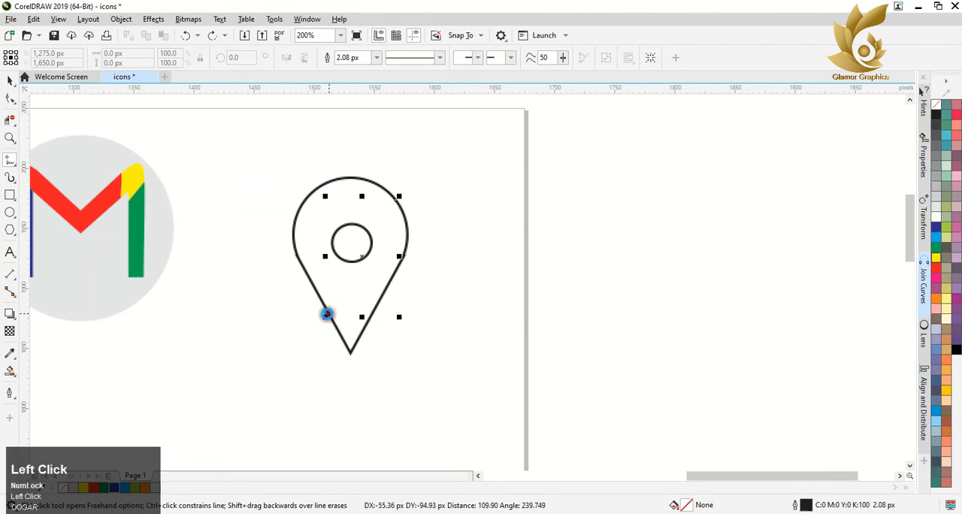
Step: Move the diagonal line against the inner circle's right side and enlarge it to about 60 by 101 px so it crosses the pin's lower-left edge
{"action": "scroll", "coordinate": [365, 239], "scroll_direction": "up", "scroll_amount": 3}
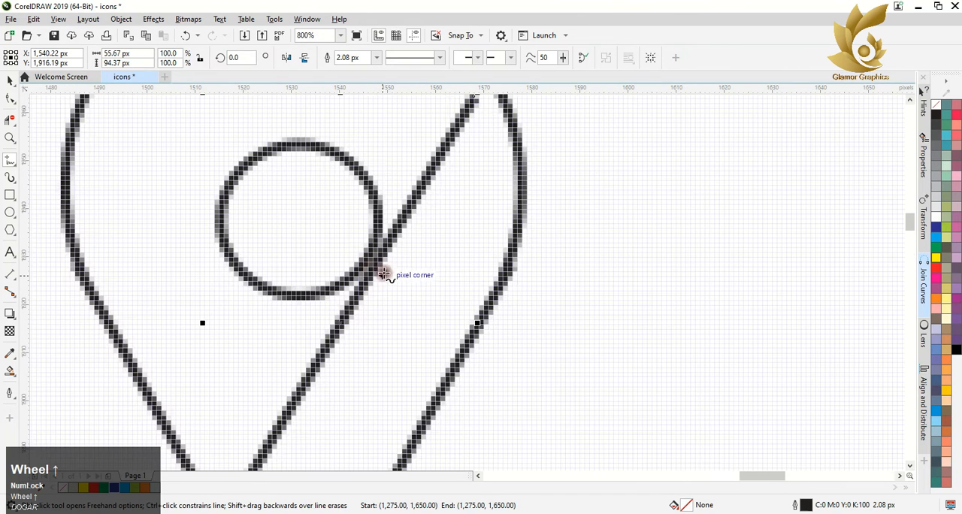
{"action": "left_click", "coordinate": [9, 81]}
{"action": "left_click_drag", "start_coordinate": [368, 276], "coordinate": [360, 275]}
{"action": "scroll", "coordinate": [360, 275], "scroll_direction": "down", "scroll_amount": 3}
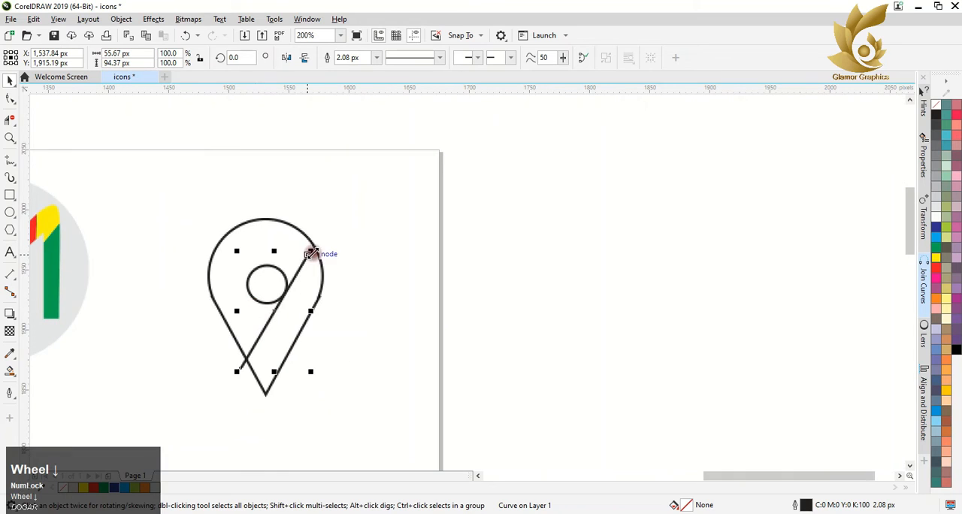
{"action": "left_click_drag", "start_coordinate": [274, 308], "coordinate": [280, 295]}
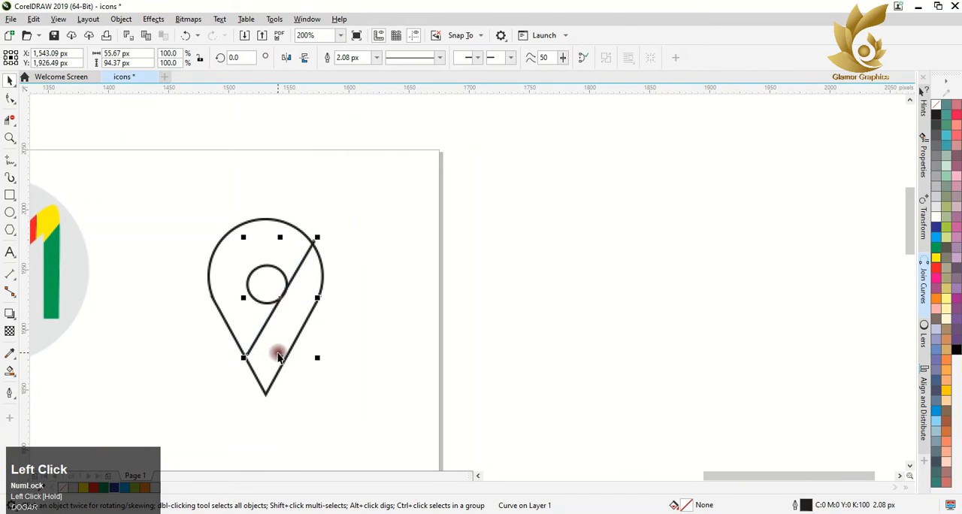
{"action": "left_click_drag", "start_coordinate": [244, 356], "coordinate": [238, 365]}
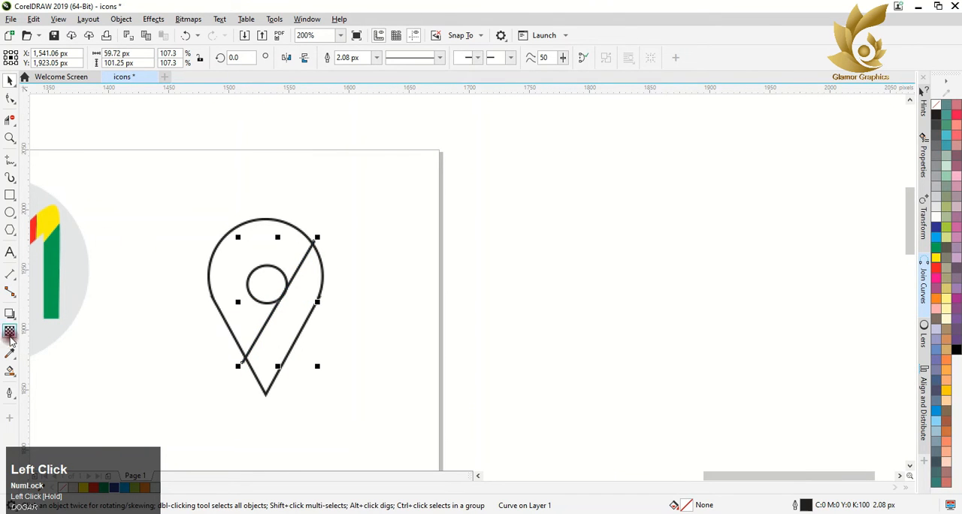
Step: Draw two short freehand lines connecting the inner circle's left side with the pin's upper-left and lower-left edges
{"action": "left_click", "coordinate": [10, 160]}
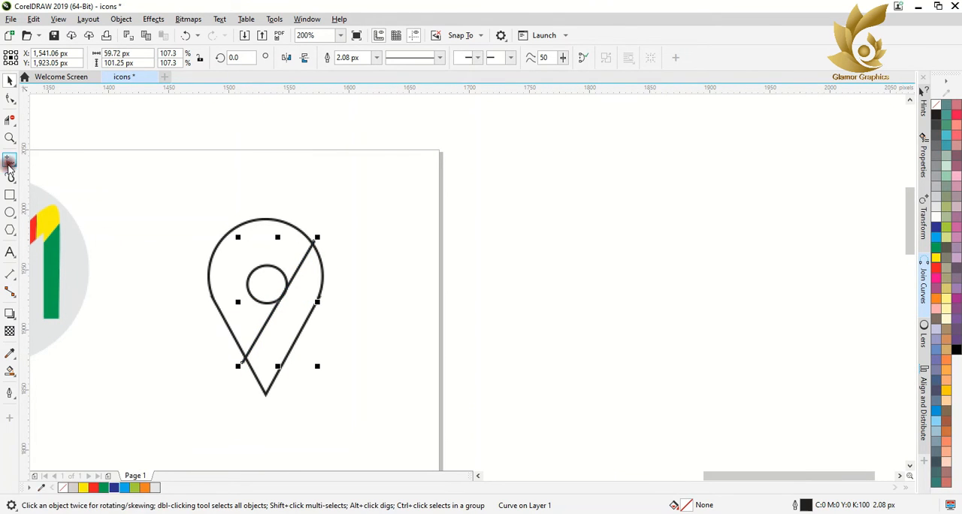
{"action": "left_click", "coordinate": [229, 231]}
{"action": "left_click", "coordinate": [250, 284]}
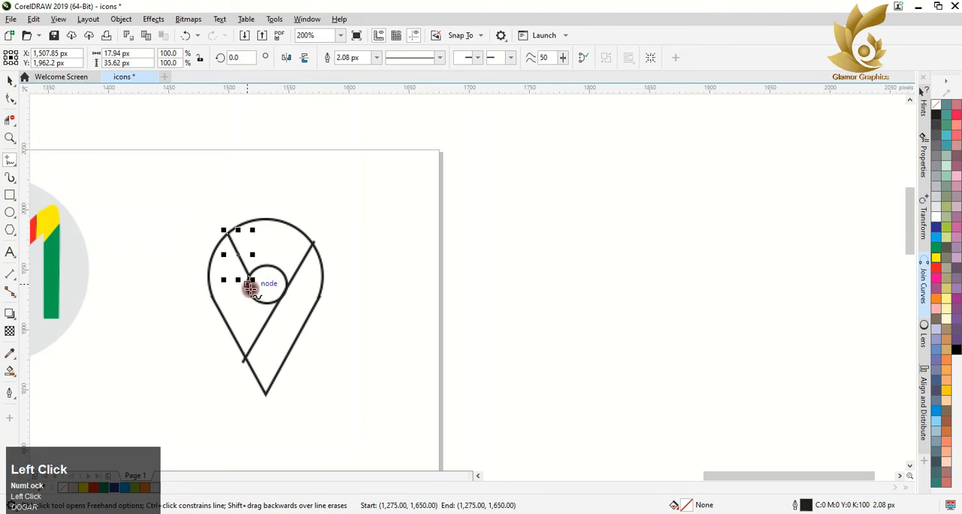
{"action": "left_click", "coordinate": [219, 316]}
{"action": "left_click", "coordinate": [10, 370]}
{"action": "left_click", "coordinate": [240, 323]}
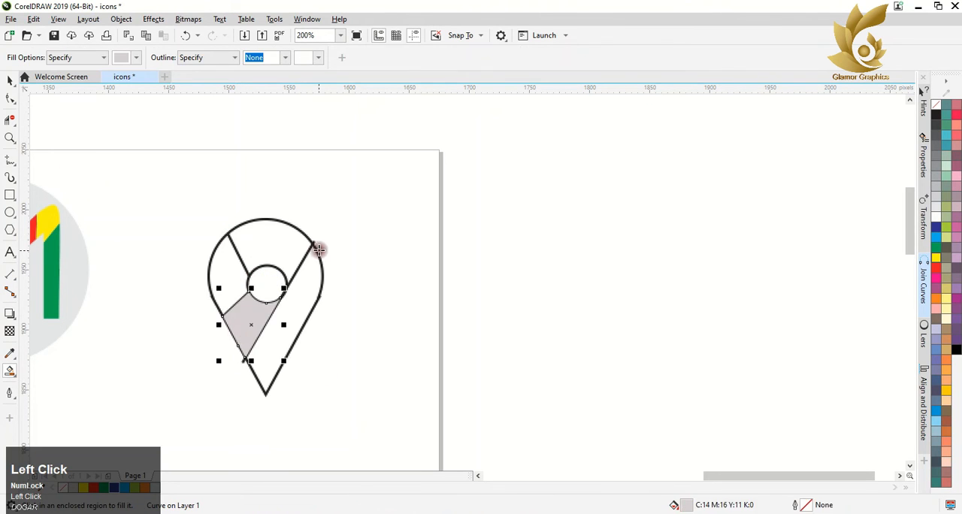
{"action": "left_click", "coordinate": [288, 242]}
{"action": "left_click", "coordinate": [227, 277]}
{"action": "left_click", "coordinate": [296, 311]}
{"action": "key", "text": "ctrl+z"}
{"action": "key", "text": "ctrl+z"}
{"action": "key", "text": "ctrl+z"}
{"action": "key", "text": "ctrl+z"}
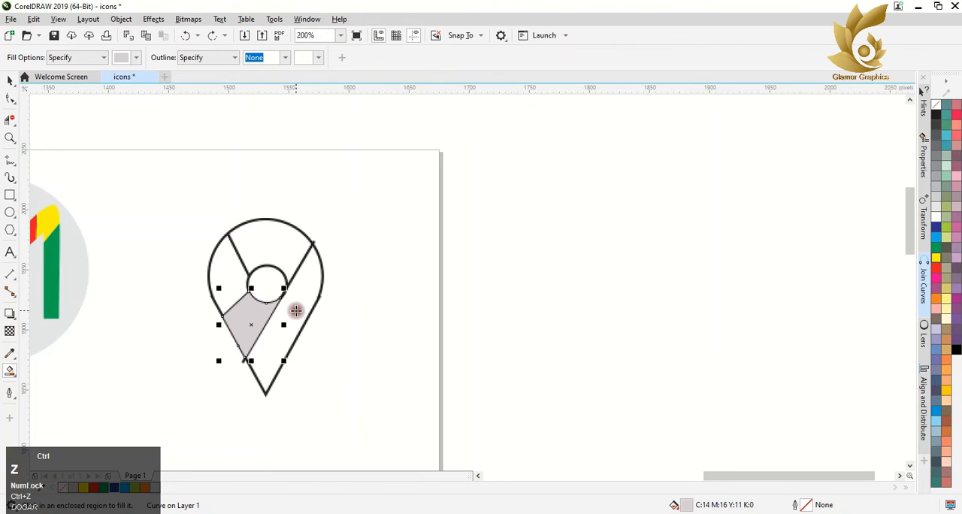
Step: Smart-fill the pin's right strip green, the lower-left section yellow, the left section red and the top section dark blue
{"action": "left_click", "coordinate": [286, 323]}
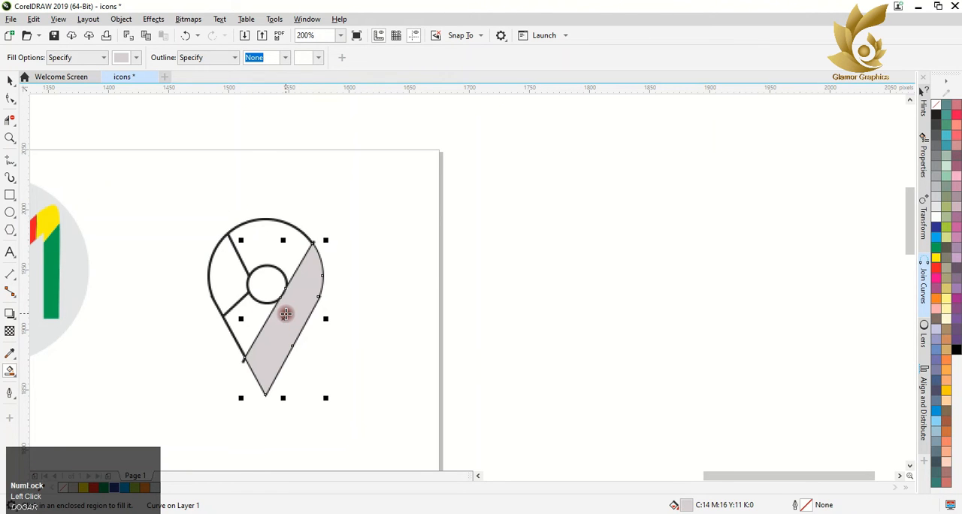
{"action": "left_click", "coordinate": [106, 489]}
{"action": "left_click", "coordinate": [255, 323]}
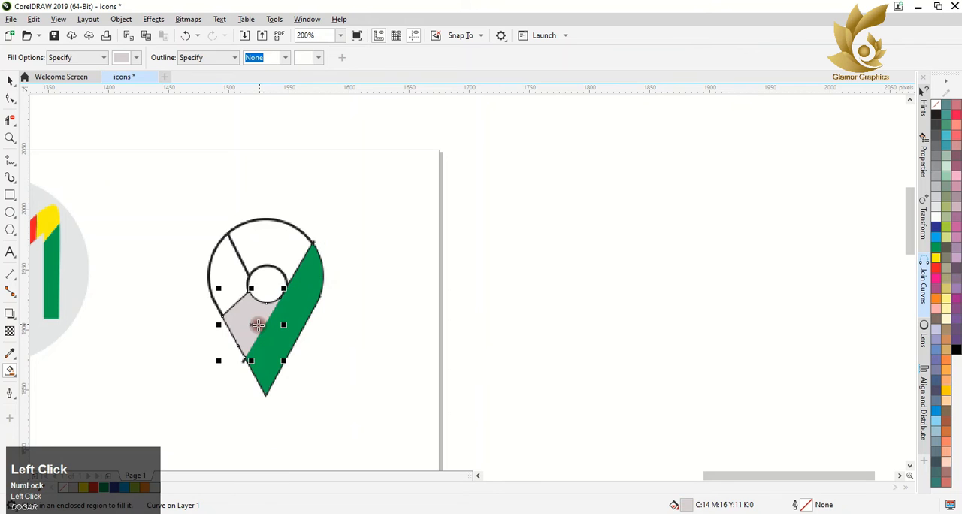
{"action": "left_click", "coordinate": [83, 487]}
{"action": "left_click", "coordinate": [235, 268]}
{"action": "left_click", "coordinate": [94, 487]}
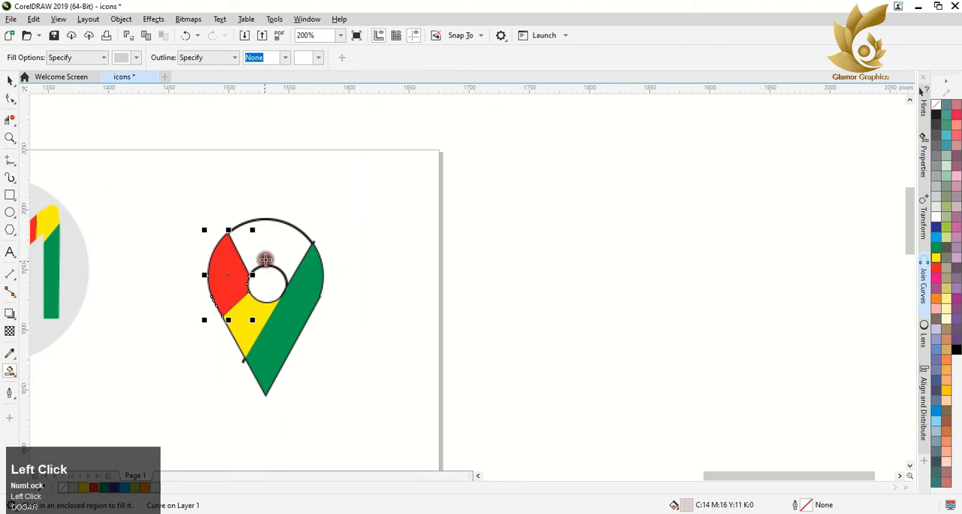
{"action": "left_click", "coordinate": [264, 259]}
{"action": "left_click", "coordinate": [116, 487]}
Step: Remove the outlines from all parts of the map pin
{"action": "left_click", "coordinate": [7, 80]}
{"action": "left_click_drag", "start_coordinate": [135, 151], "coordinate": [393, 423]}
{"action": "right_click", "coordinate": [936, 104]}
{"action": "left_click", "coordinate": [163, 201]}
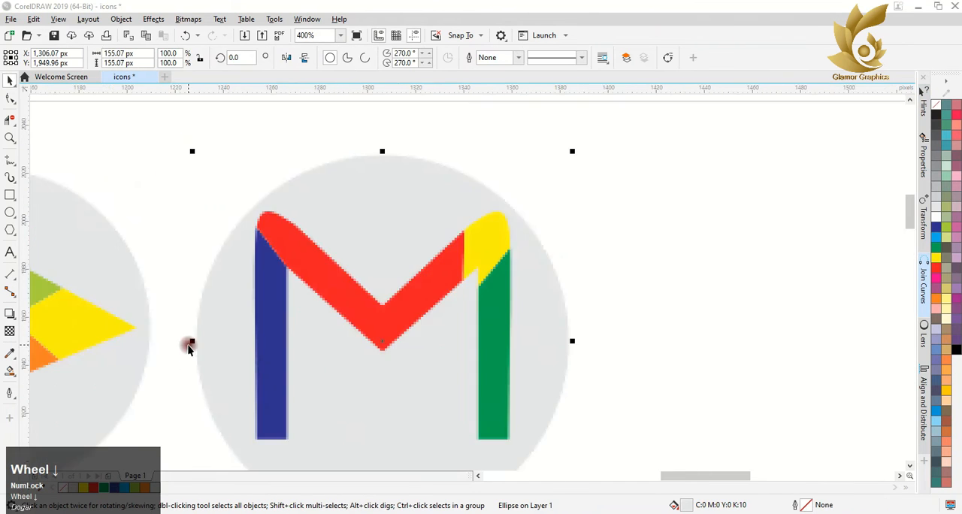
Step: Draw a circle about 95 px wide in the empty space beside the M icon
{"action": "scroll", "coordinate": [189, 345], "scroll_direction": "down", "scroll_amount": 2}
{"action": "left_click_drag", "start_coordinate": [908, 248], "coordinate": [551, 292]}
{"action": "scroll", "coordinate": [248, 252], "scroll_direction": "down", "scroll_amount": 2}
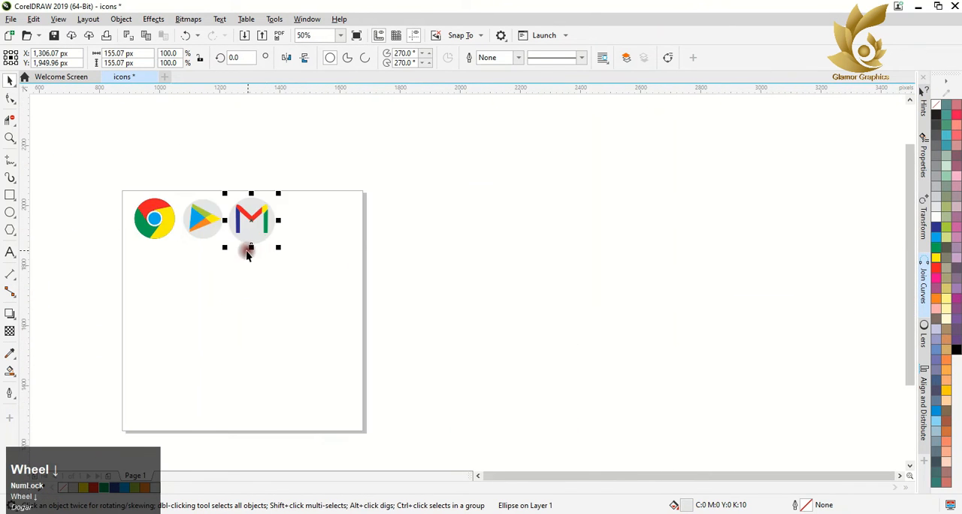
{"action": "left_click", "coordinate": [328, 221]}
{"action": "scroll", "coordinate": [323, 224], "scroll_direction": "up", "scroll_amount": 2}
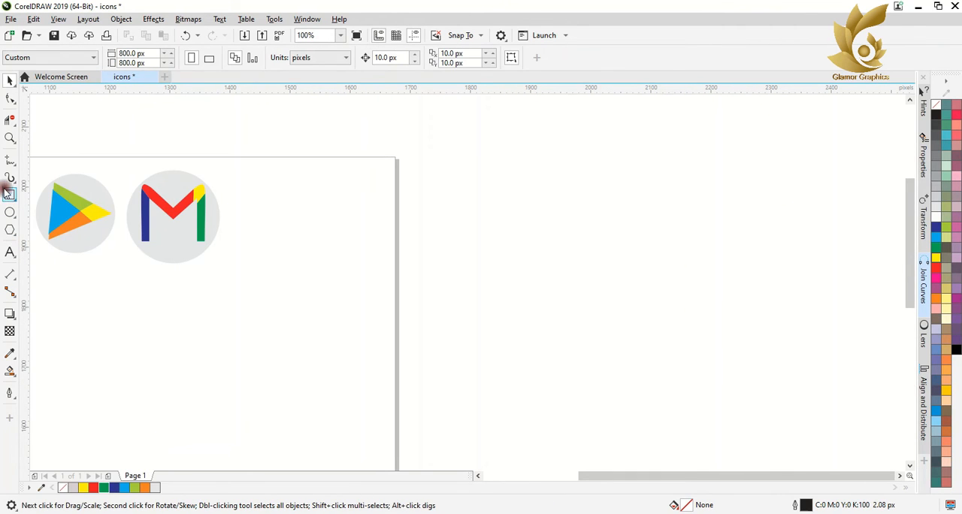
{"action": "left_click", "coordinate": [10, 212]}
{"action": "mouse_move", "coordinate": [280, 193]}
{"action": "left_mouse_down"}
{"action": "mouse_move", "coordinate": [359, 278]}
{"action": "mouse_move", "coordinate": [339, 252]}
{"action": "left_mouse_up"}
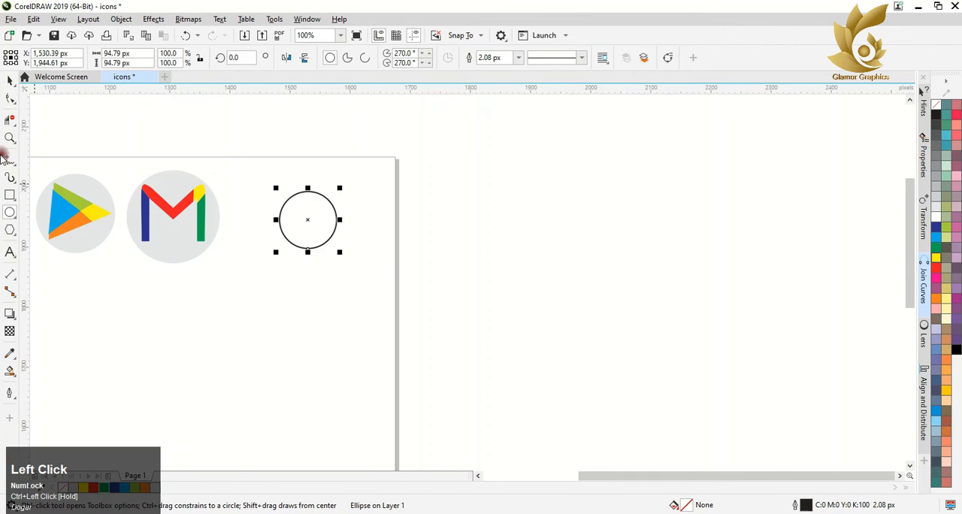
Step: Draw a three-sided polygon about 79 by 81 px over the circle's lower part and mirror it vertically
{"action": "left_click", "coordinate": [8, 231]}
{"action": "left_click", "coordinate": [355, 63]}
{"action": "left_click", "coordinate": [355, 62]}
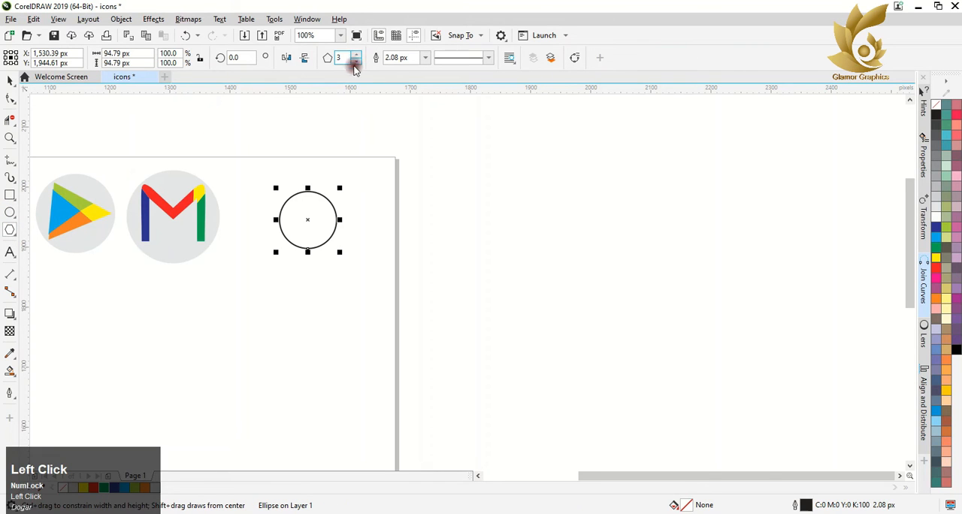
{"action": "mouse_move", "coordinate": [280, 230]}
{"action": "left_mouse_down"}
{"action": "mouse_move", "coordinate": [346, 326]}
{"action": "mouse_move", "coordinate": [336, 282]}
{"action": "left_mouse_up"}
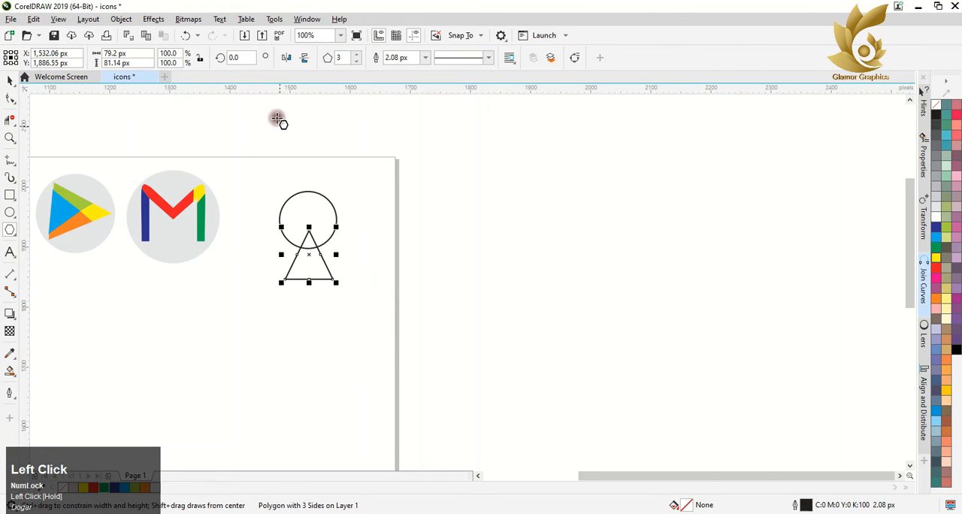
{"action": "left_click", "coordinate": [304, 57]}
Step: Widen the inverted triangle on both sides until its upper corners meet the circle's edge
{"action": "scroll", "coordinate": [306, 230], "scroll_direction": "up", "scroll_amount": 2}
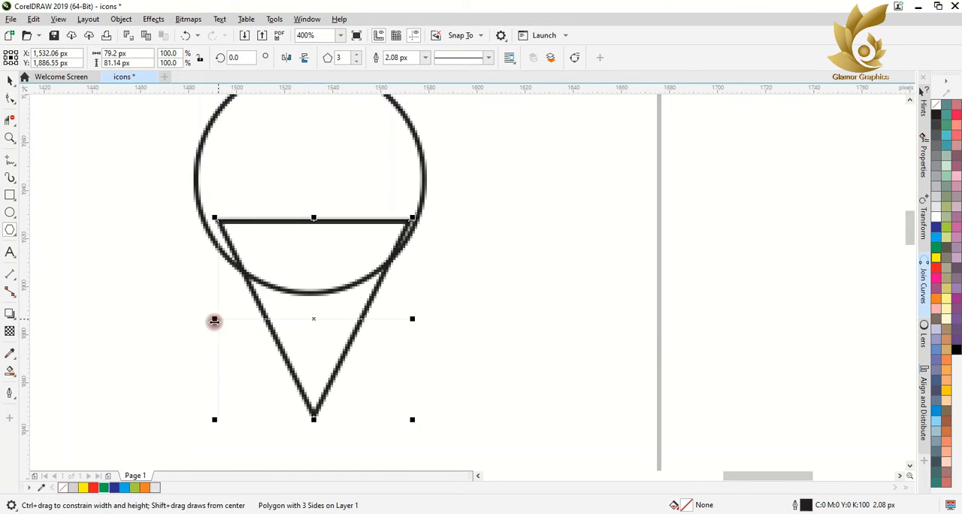
{"action": "left_click_drag", "start_coordinate": [213, 320], "coordinate": [198, 320]}
{"action": "left_click_drag", "start_coordinate": [419, 321], "coordinate": [422, 320]}
{"action": "scroll", "coordinate": [335, 316], "scroll_direction": "down", "scroll_amount": 2}
Step: Weld the circle and the inverted triangle into a single pin outline
{"action": "left_click", "coordinate": [10, 77]}
{"action": "left_click", "coordinate": [300, 263], "text": "shift"}
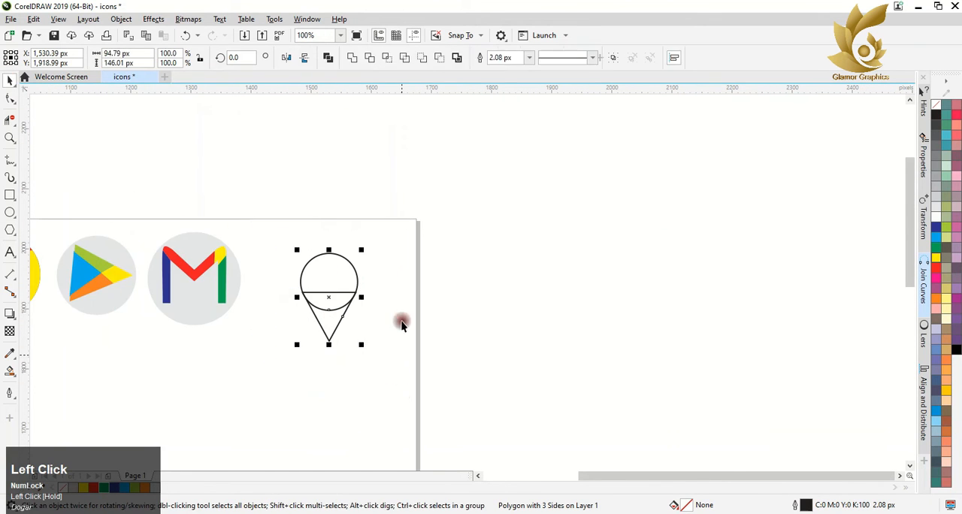
{"action": "left_click", "coordinate": [354, 58]}
Step: Draw a small ellipse inside the pin's round head and reduce it to about 33 by 31 px
{"action": "left_click", "coordinate": [9, 213]}
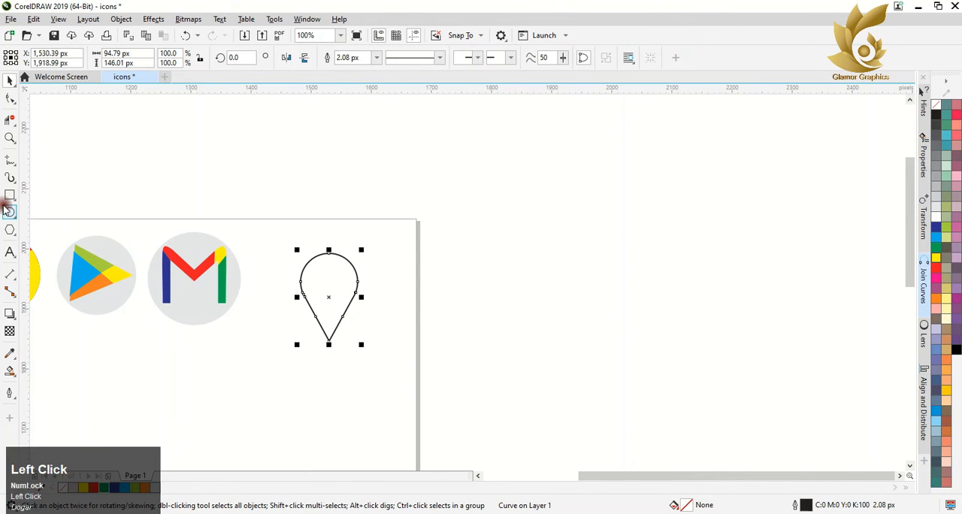
{"action": "left_click_drag", "start_coordinate": [314, 269], "coordinate": [345, 298]}
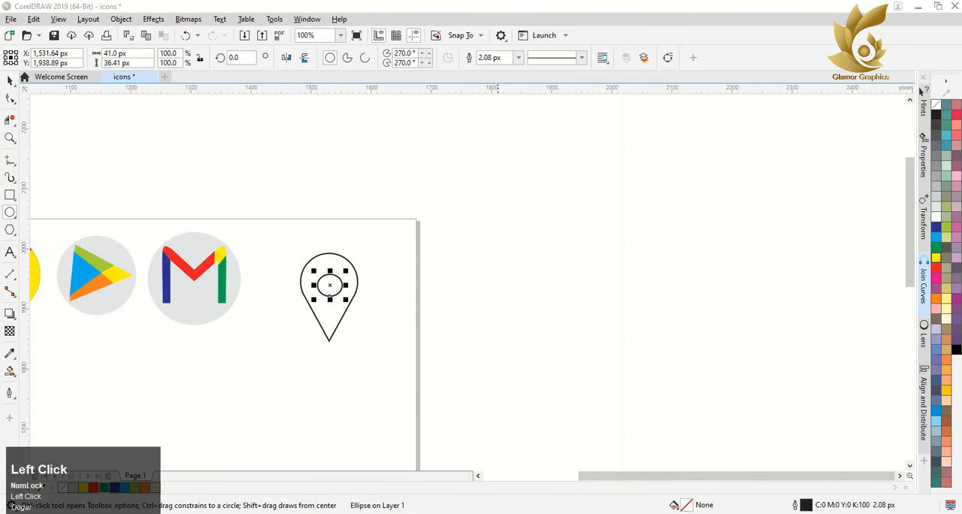
{"action": "scroll", "coordinate": [337, 285], "scroll_direction": "up", "scroll_amount": 2}
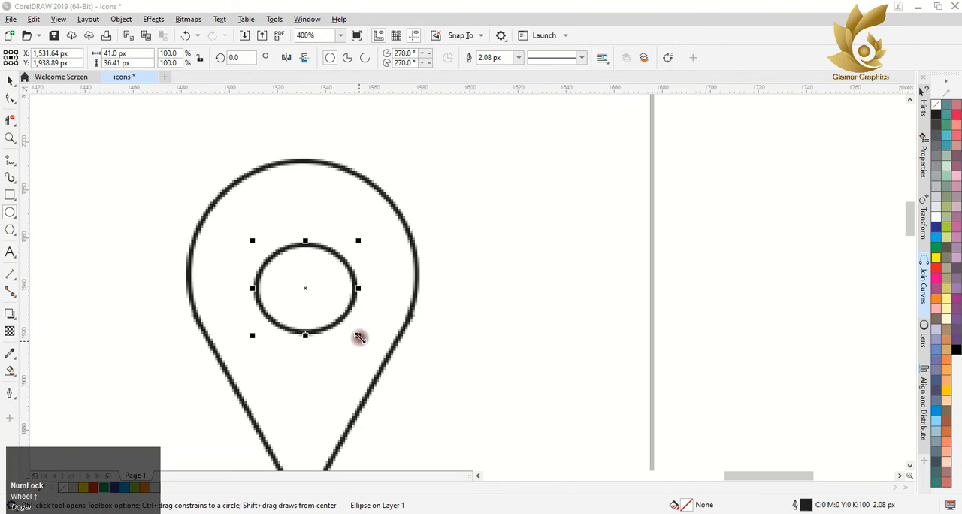
{"action": "left_click_drag", "start_coordinate": [357, 335], "coordinate": [305, 334]}
{"action": "scroll", "coordinate": [324, 335], "scroll_direction": "down", "scroll_amount": 2}
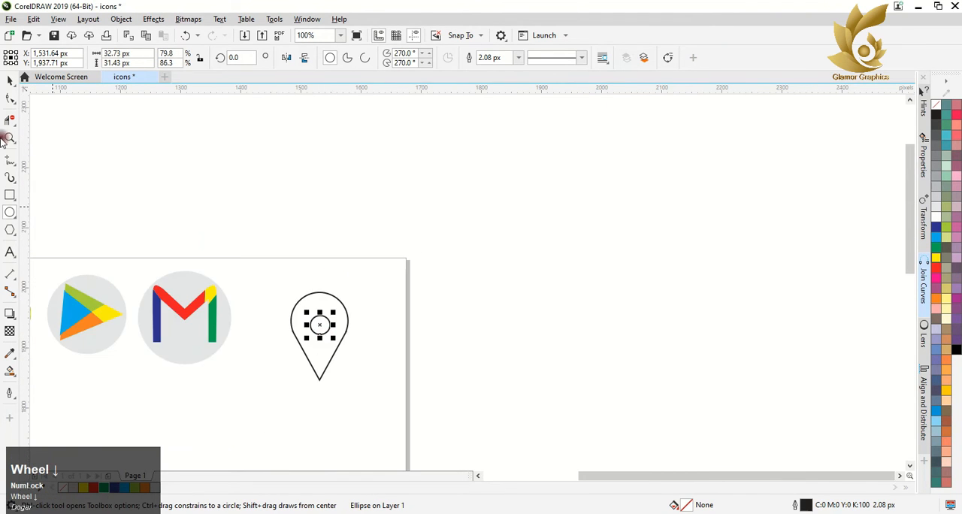
Step: Combine the welded pin shape and the small inner ellipse into one curve
{"action": "left_click", "coordinate": [9, 81]}
{"action": "left_click_drag", "start_coordinate": [265, 234], "coordinate": [412, 406]}
{"action": "left_click", "coordinate": [325, 60]}
{"action": "left_click", "coordinate": [368, 198]}
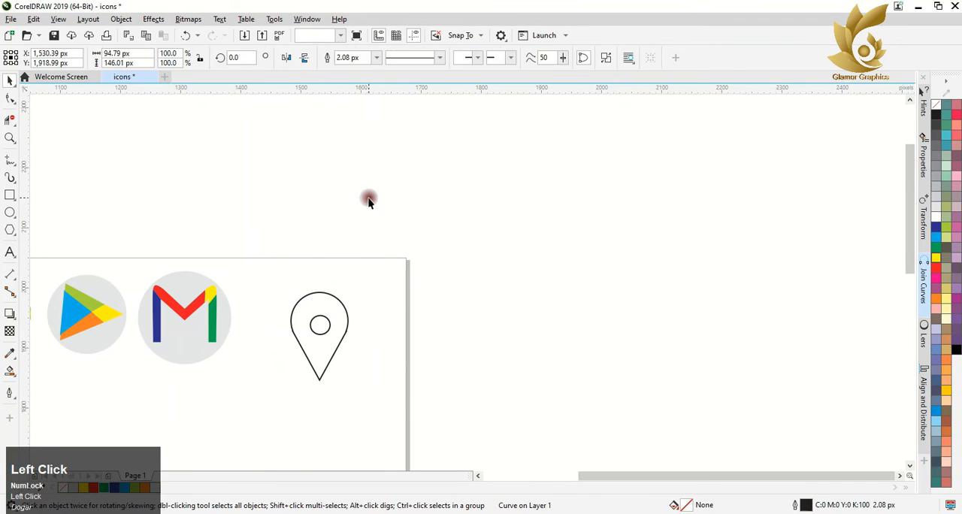
Step: Draw freehand dividing lines on the pin: a diagonal about 51 by 103 px beside the inner circle and two short lines on its left side
{"action": "left_click", "coordinate": [10, 159]}
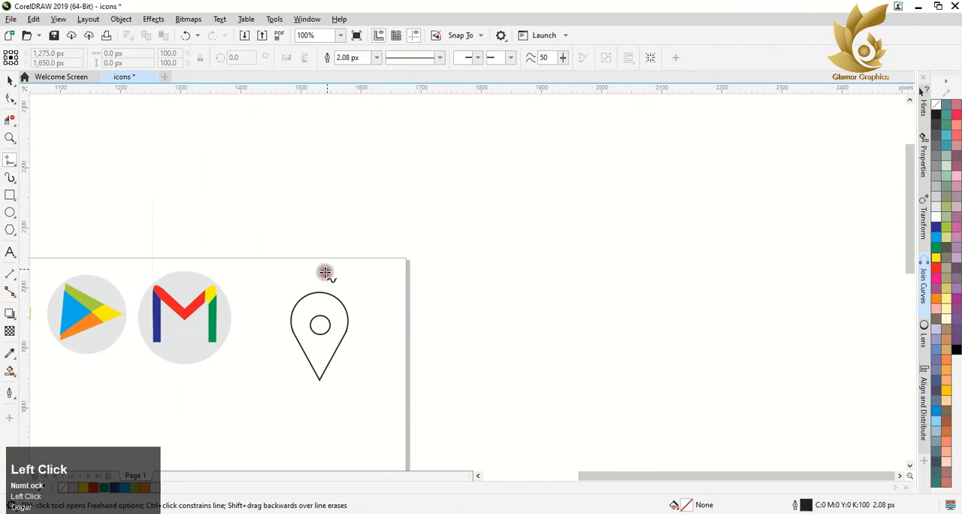
{"action": "left_click", "coordinate": [342, 305]}
{"action": "left_click", "coordinate": [310, 366]}
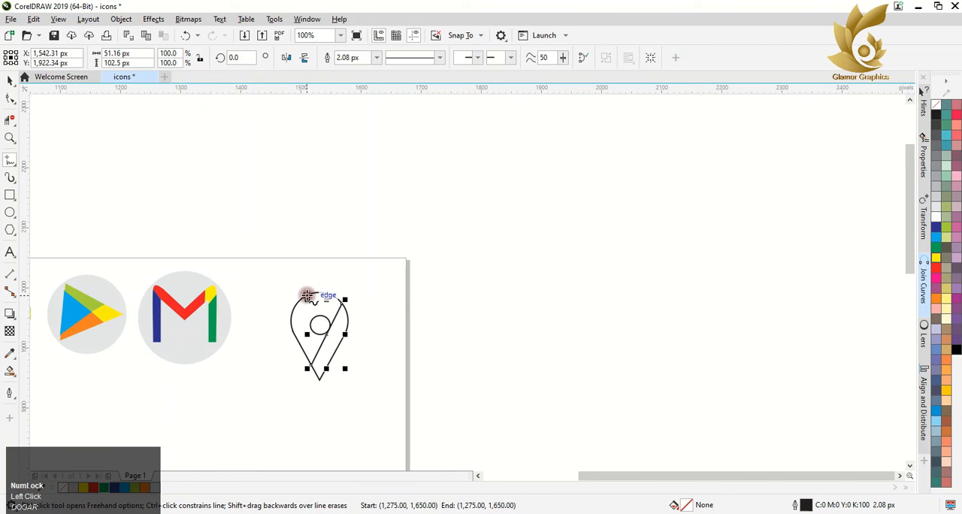
{"action": "left_click", "coordinate": [296, 305]}
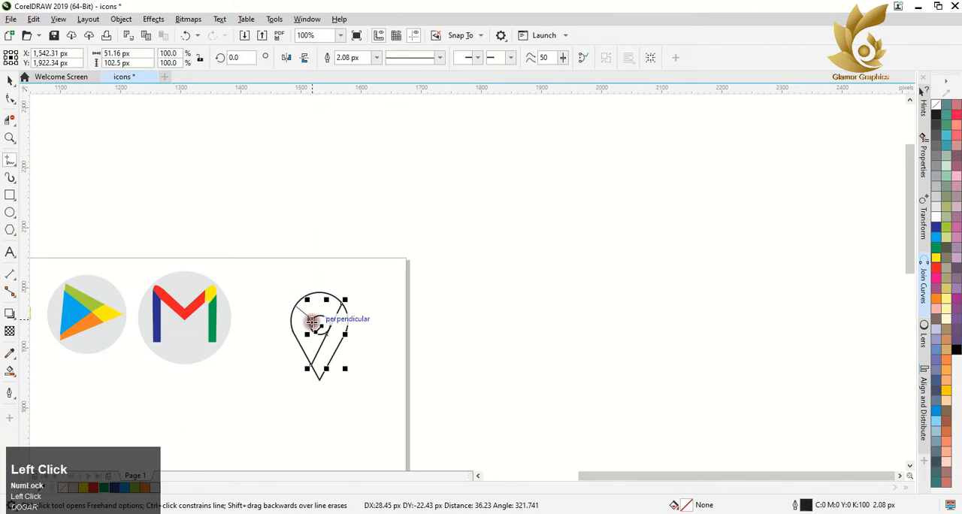
{"action": "left_click", "coordinate": [315, 323]}
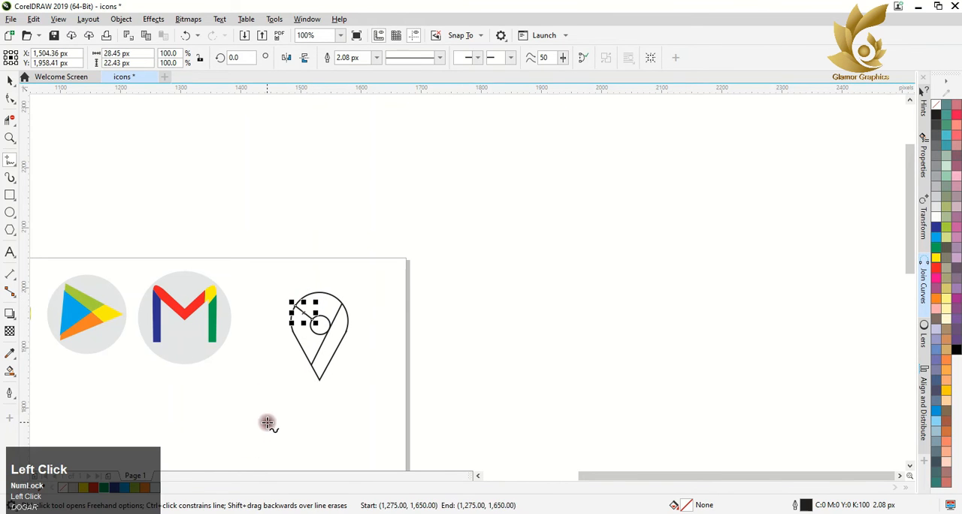
{"action": "left_click", "coordinate": [311, 322]}
{"action": "left_click", "coordinate": [297, 348]}
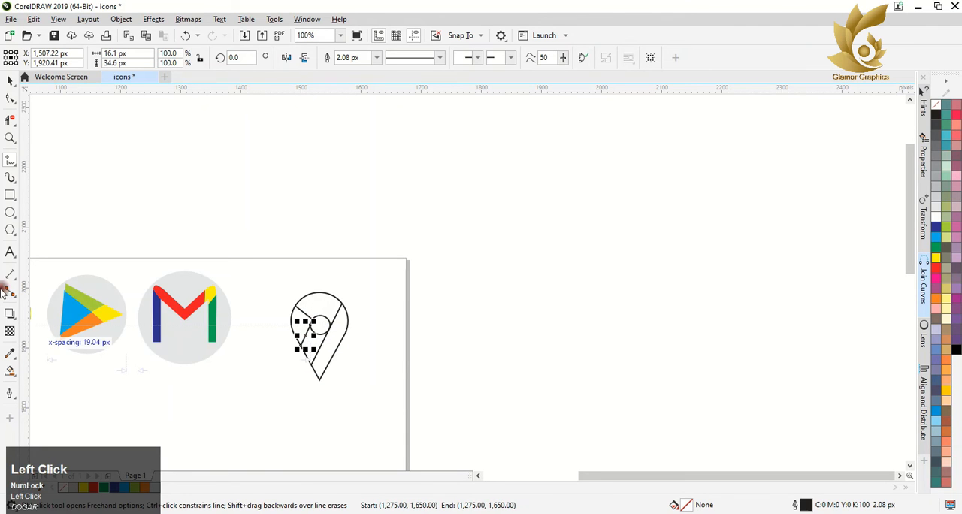
Step: Try filling the pin's right band green and its central and upper area dark blue with Smart Fill
{"action": "left_click", "coordinate": [10, 371]}
{"action": "left_click", "coordinate": [325, 347]}
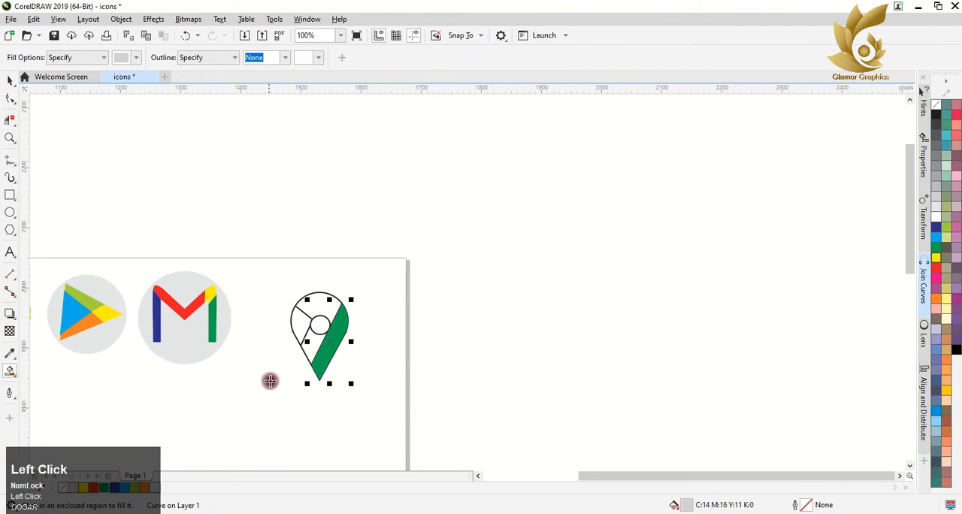
{"action": "left_click", "coordinate": [327, 308]}
{"action": "left_click", "coordinate": [123, 496]}
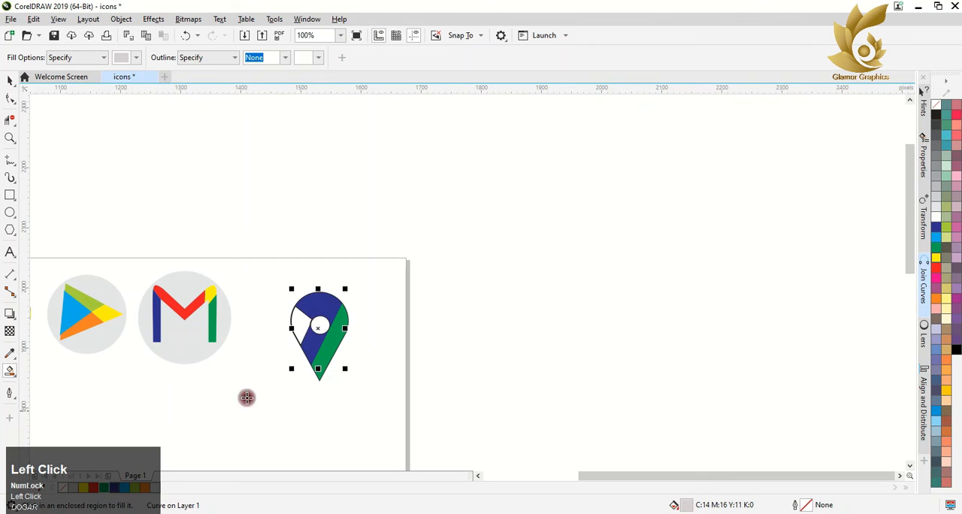
Step: Undo the pin's green and blue fills and its freehand dividing lines
{"action": "key", "text": "ctrl+z"}
{"action": "key", "text": "ctrl+z"}
{"action": "key", "text": "ctrl+z"}
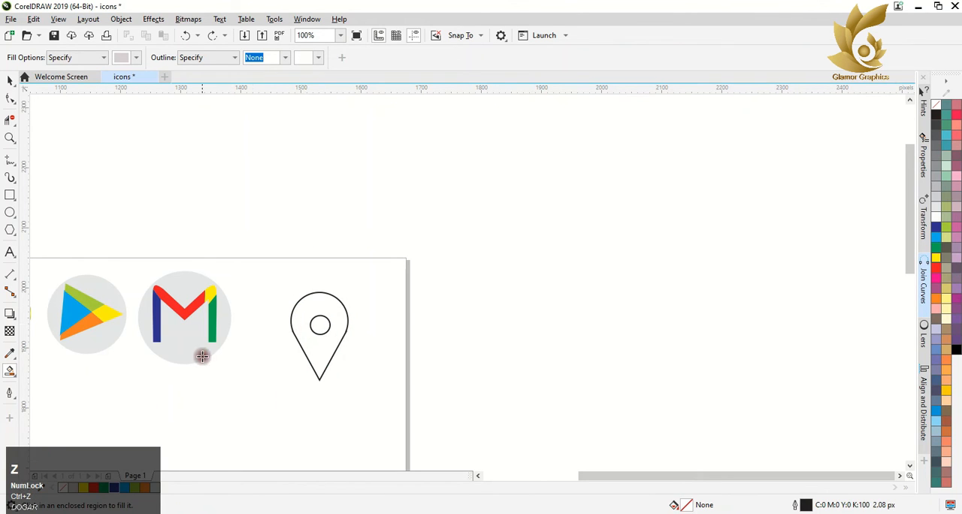
{"action": "left_click", "coordinate": [235, 443]}
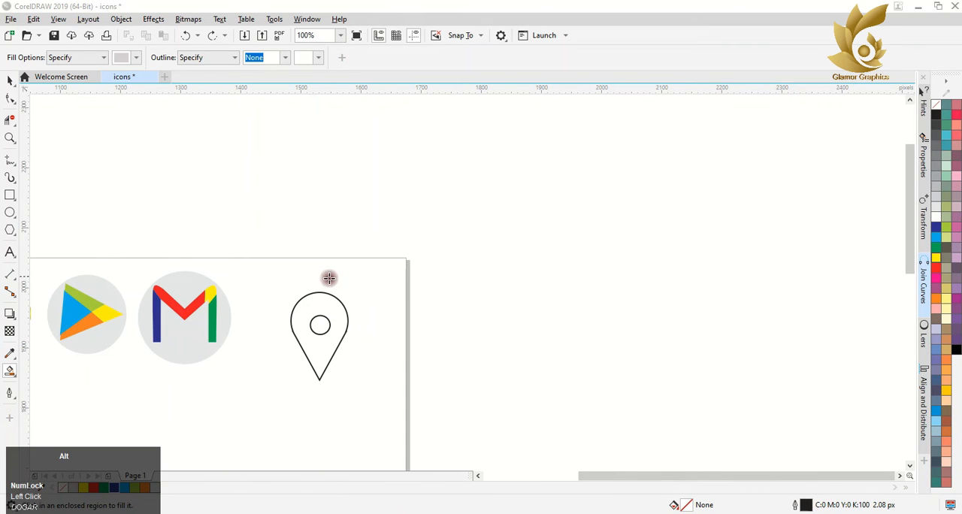
{"action": "scroll", "coordinate": [316, 393], "scroll_direction": "up", "scroll_amount": 4}
{"action": "scroll", "coordinate": [350, 316], "scroll_direction": "down", "scroll_amount": 2}
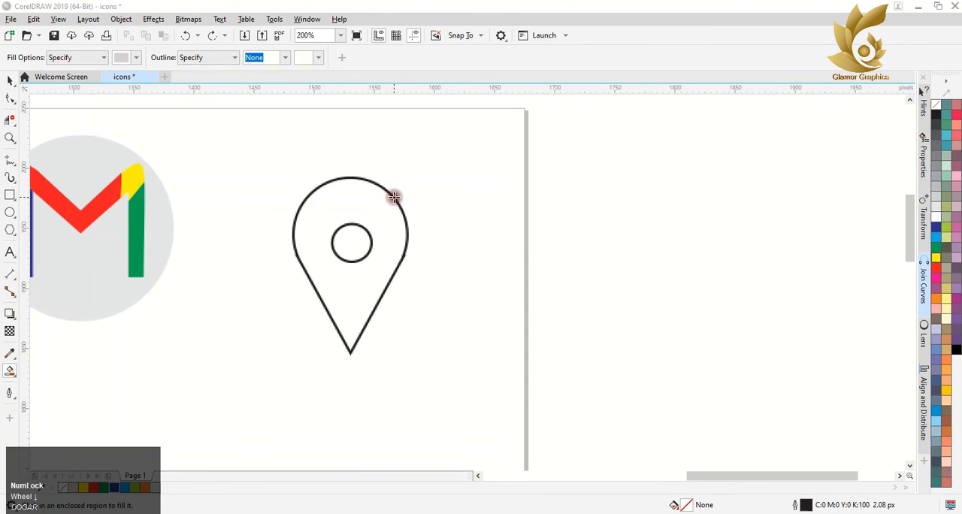
{"action": "left_click", "coordinate": [392, 210]}
{"action": "key", "text": "ctrl+z"}
Step: Draw a freehand diagonal line about 56 by 94 px from the pin's upper right rim to its lower left edge
{"action": "left_click", "coordinate": [10, 159]}
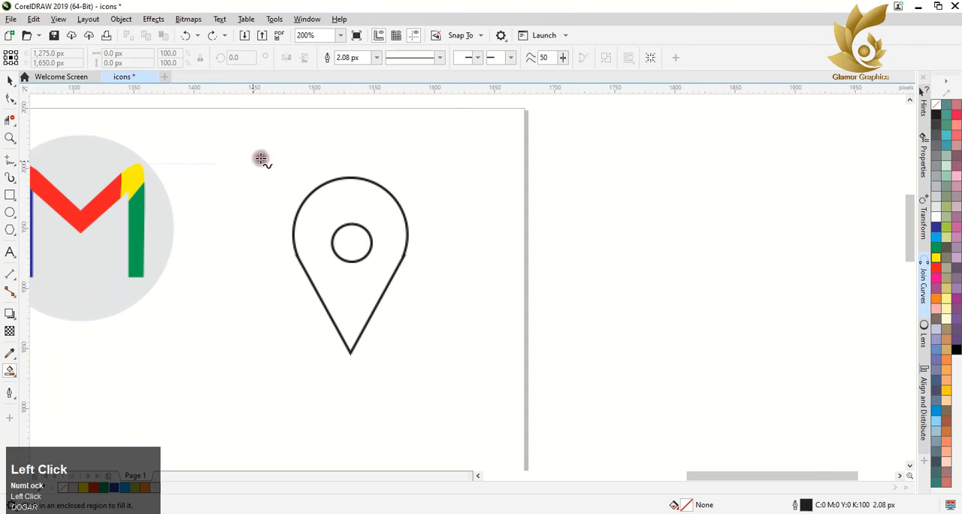
{"action": "left_click", "coordinate": [396, 201]}
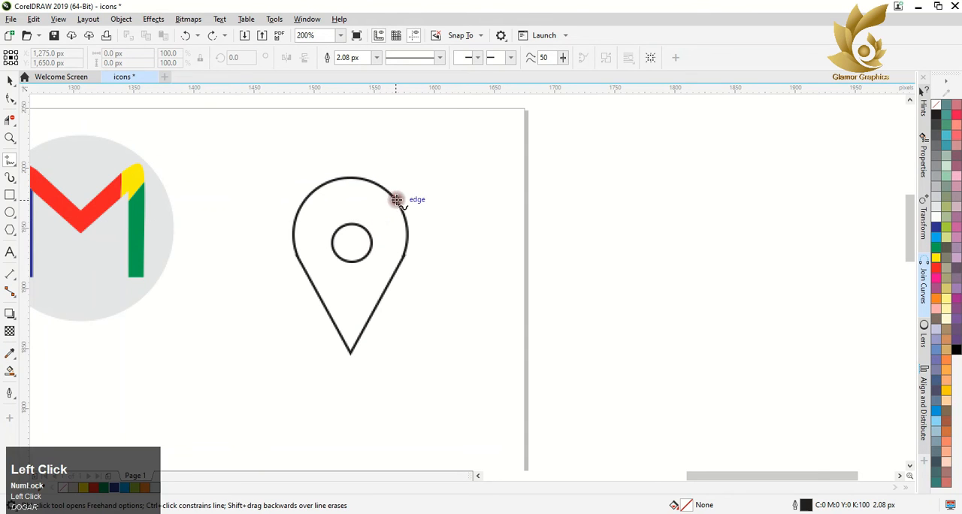
{"action": "left_click", "coordinate": [326, 314]}
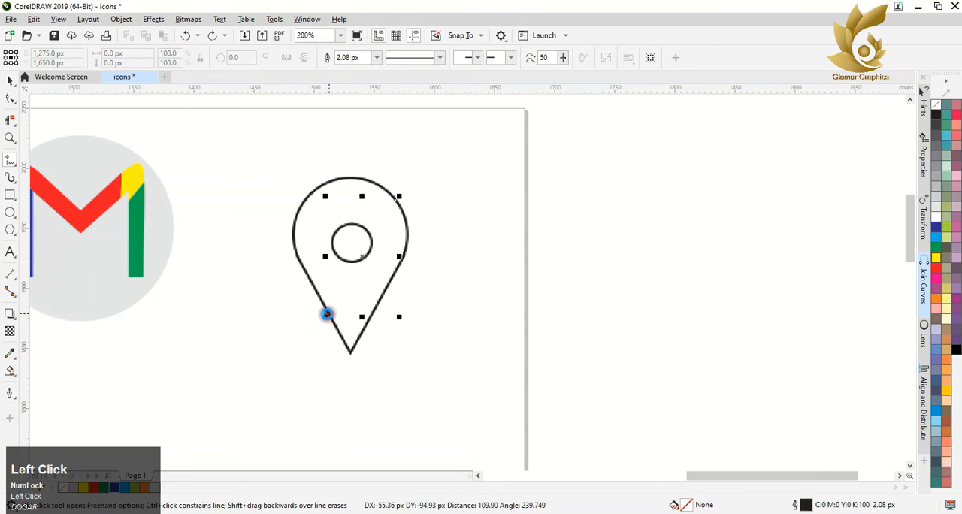
Step: Move the diagonal line so it touches the inner circle and meets the pin's rim, and enlarge it to about 60 by 101 px
{"action": "scroll", "coordinate": [365, 239], "scroll_direction": "up", "scroll_amount": 2}
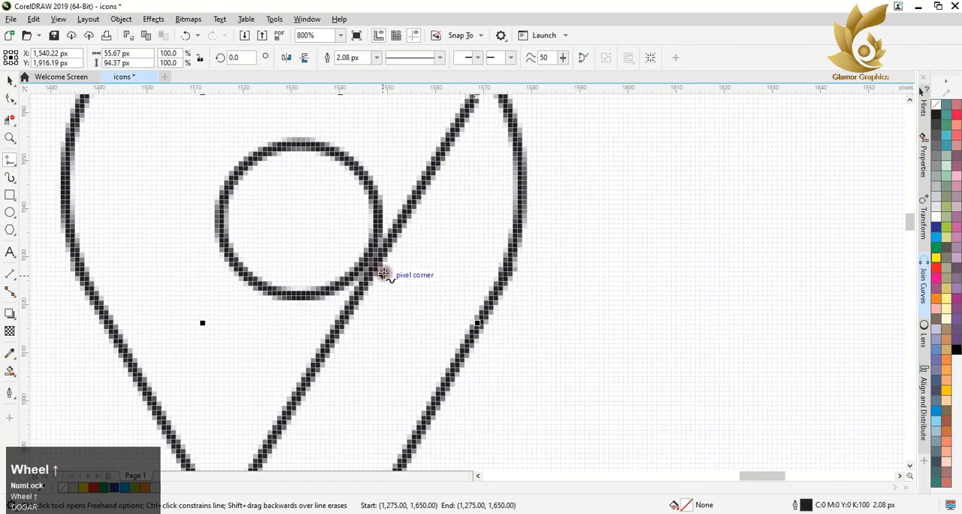
{"action": "left_click", "coordinate": [10, 80]}
{"action": "mouse_move", "coordinate": [370, 277]}
{"action": "left_mouse_down"}
{"action": "mouse_move", "coordinate": [360, 274]}
{"action": "mouse_move", "coordinate": [359, 283]}
{"action": "left_mouse_up"}
{"action": "scroll", "coordinate": [255, 306], "scroll_direction": "down", "scroll_amount": 2}
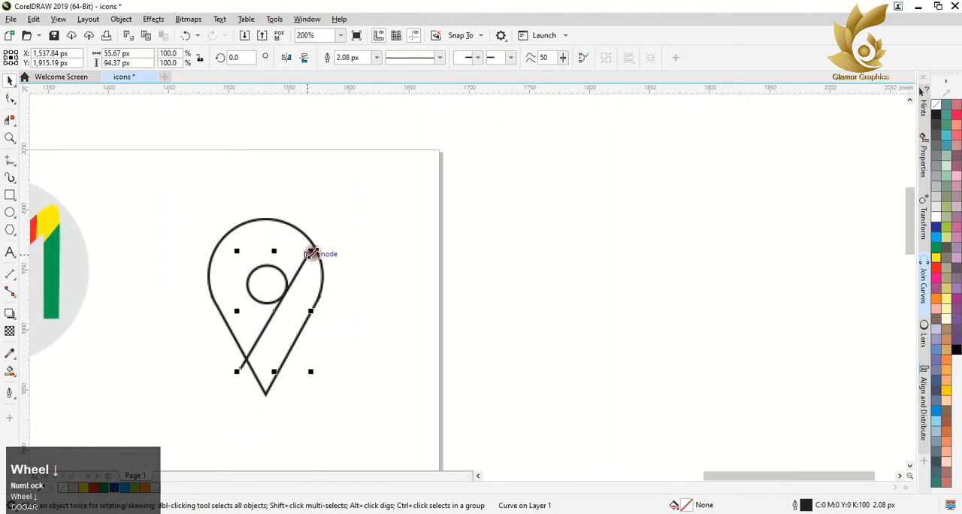
{"action": "left_click_drag", "start_coordinate": [272, 308], "coordinate": [286, 310]}
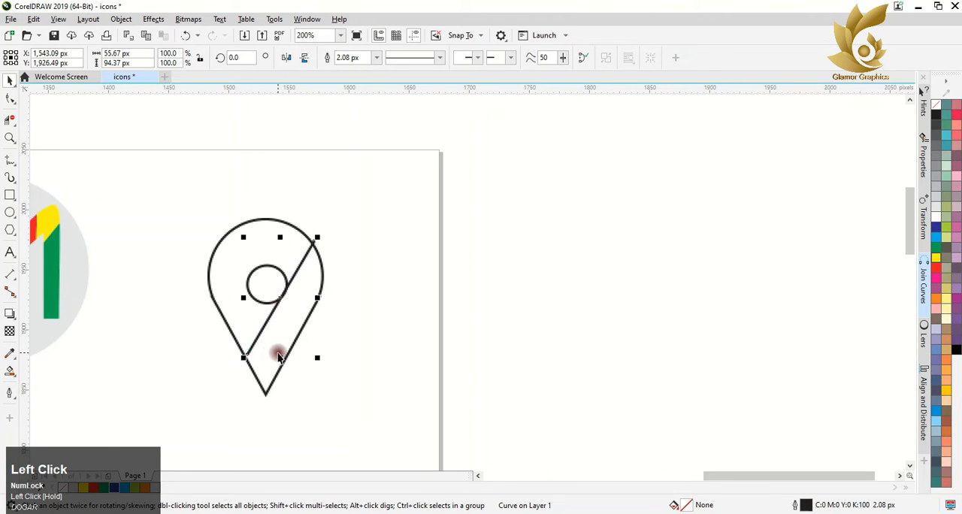
{"action": "left_click_drag", "start_coordinate": [245, 356], "coordinate": [238, 364]}
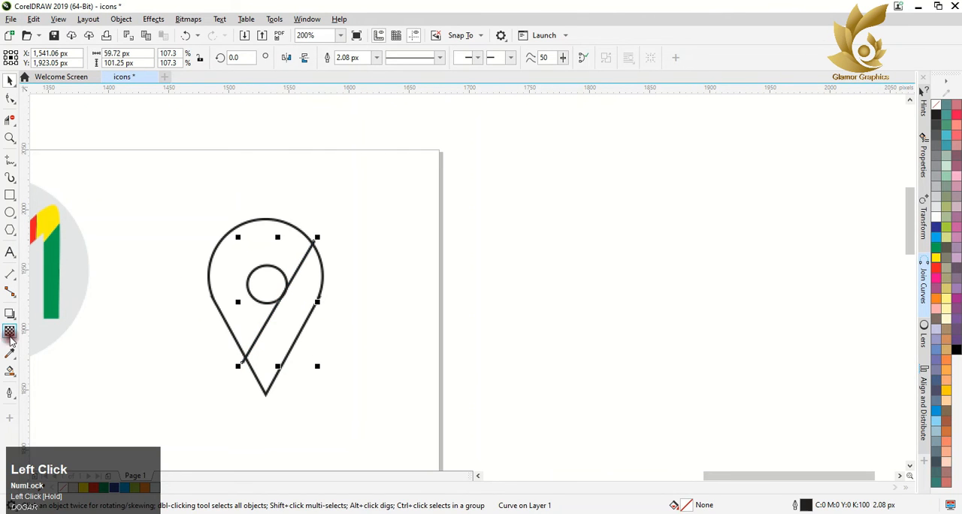
Step: Draw two freehand lines from the inner circle, one about 18 by 36 px to the upper left rim and one to the lower left edge
{"action": "left_click", "coordinate": [9, 159]}
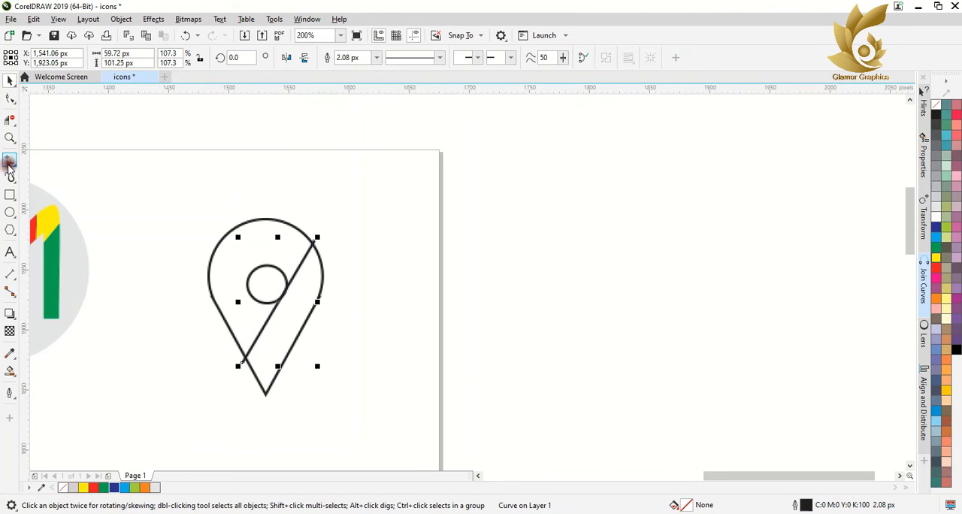
{"action": "left_click", "coordinate": [229, 231]}
{"action": "left_click", "coordinate": [250, 282]}
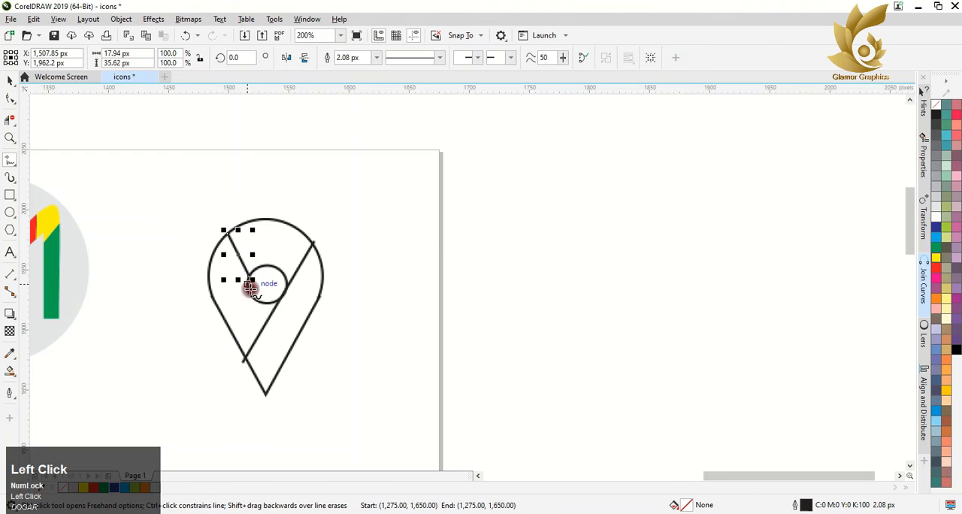
{"action": "left_click", "coordinate": [220, 315]}
Step: Try Smart Fill with the default grey on the pin's four sections, and undo the fills
{"action": "left_click", "coordinate": [11, 369]}
{"action": "left_click", "coordinate": [237, 335]}
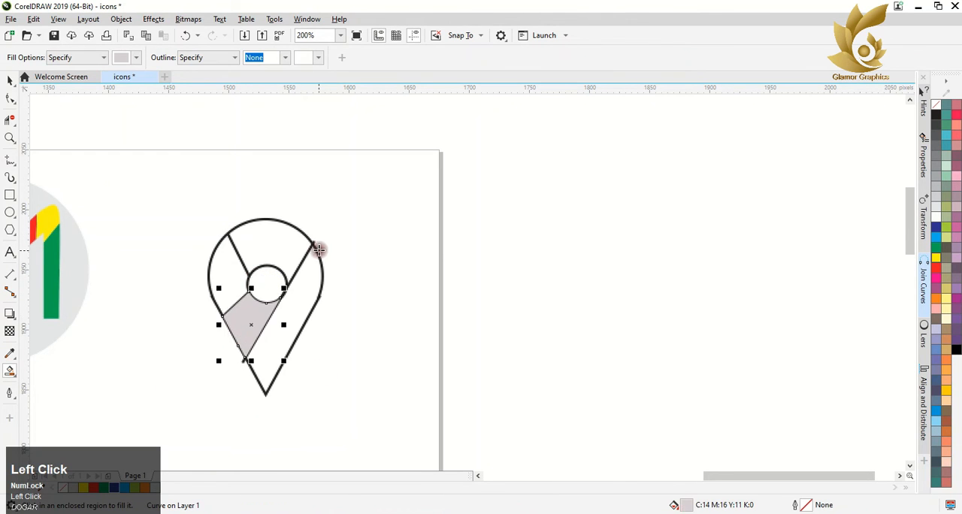
{"action": "left_click", "coordinate": [287, 243]}
{"action": "left_click", "coordinate": [227, 277]}
{"action": "left_click", "coordinate": [296, 311]}
{"action": "key", "text": "ctrl+z"}
{"action": "key", "text": "ctrl+z"}
{"action": "key", "text": "ctrl+z"}
{"action": "key", "text": "ctrl+z"}
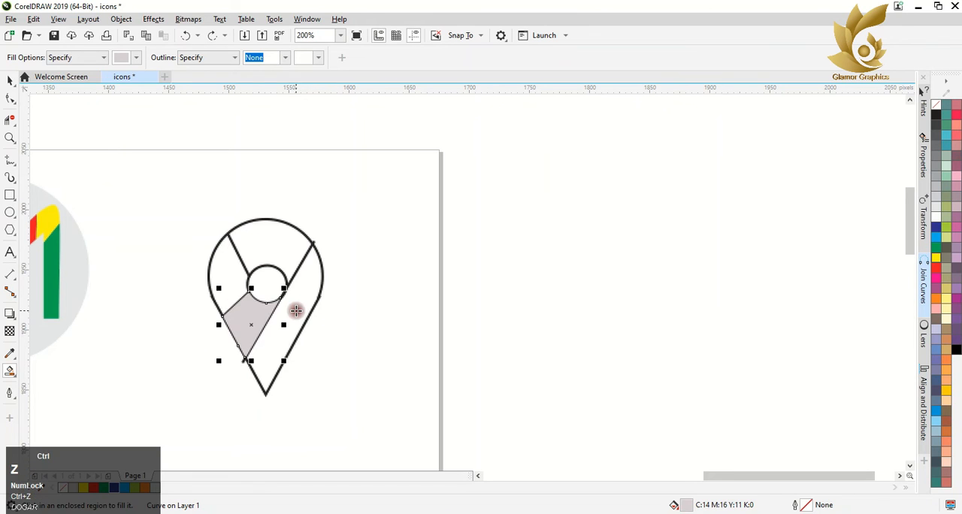
Step: Smart Fill the pin's sections and color the right band green, the lower left yellow, the left red and the top dark blue
{"action": "left_click", "coordinate": [286, 316]}
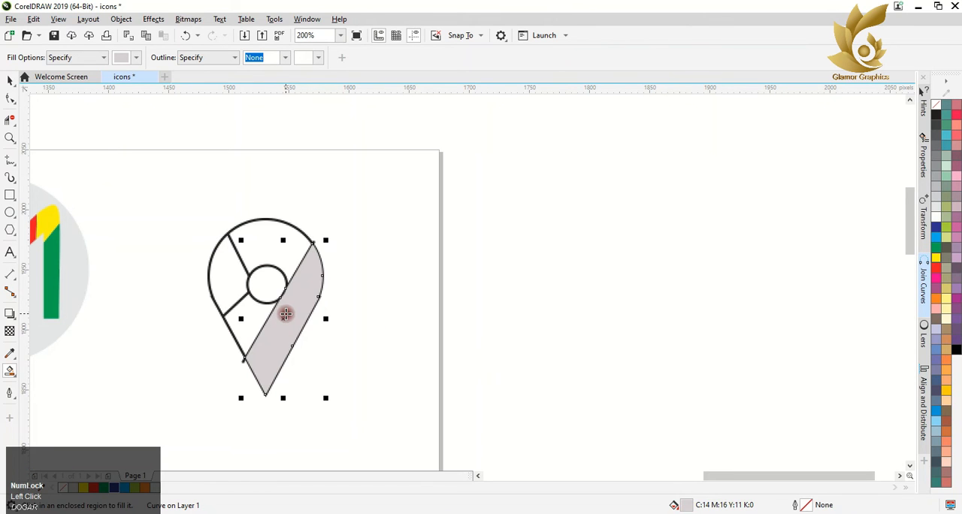
{"action": "left_click", "coordinate": [106, 488]}
{"action": "left_click", "coordinate": [255, 321]}
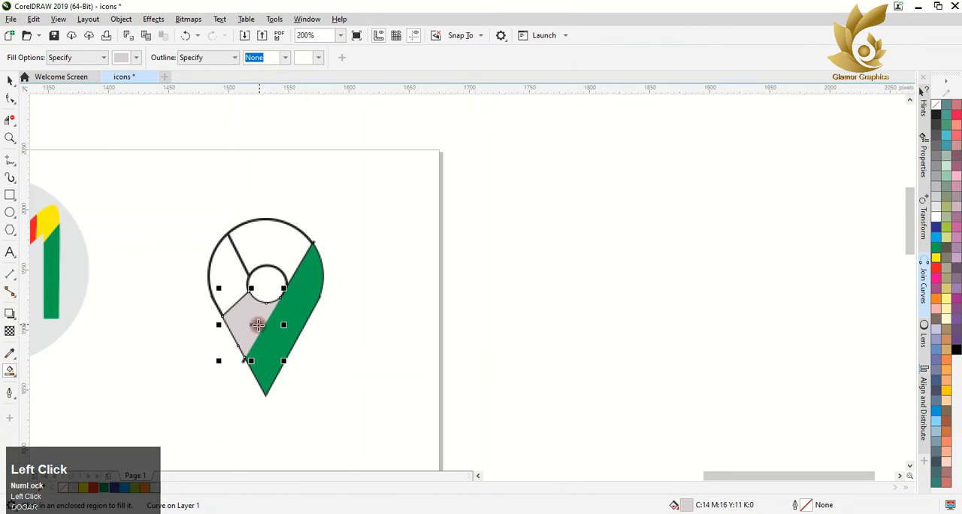
{"action": "left_click", "coordinate": [83, 488]}
{"action": "left_click", "coordinate": [235, 269]}
{"action": "left_click", "coordinate": [94, 487]}
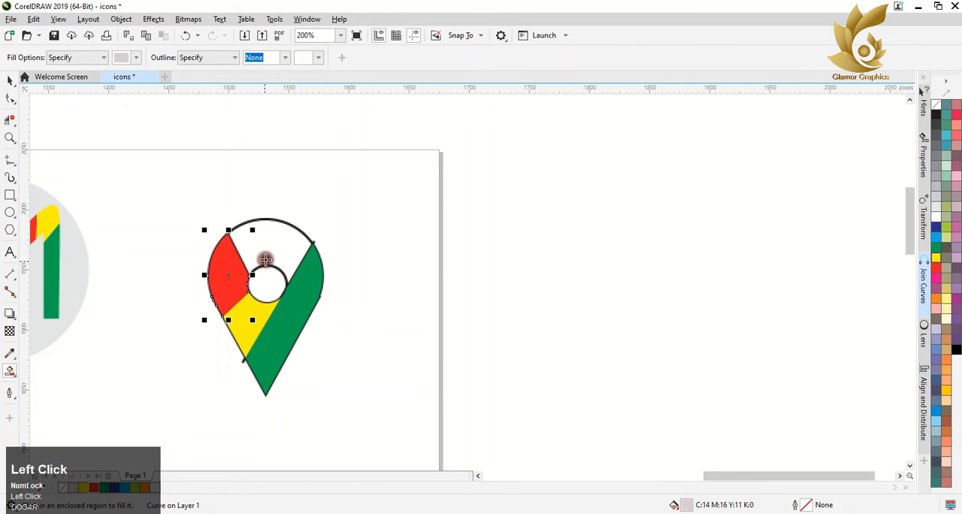
{"action": "left_click", "coordinate": [264, 255]}
{"action": "left_click", "coordinate": [118, 487]}
Step: Remove the outline from every part of the pin and shift the whole pin slightly toward the M icon
{"action": "left_click", "coordinate": [6, 81]}
{"action": "left_click_drag", "start_coordinate": [135, 150], "coordinate": [393, 423]}
{"action": "right_click", "coordinate": [935, 105]}
{"action": "left_click", "coordinate": [331, 343]}
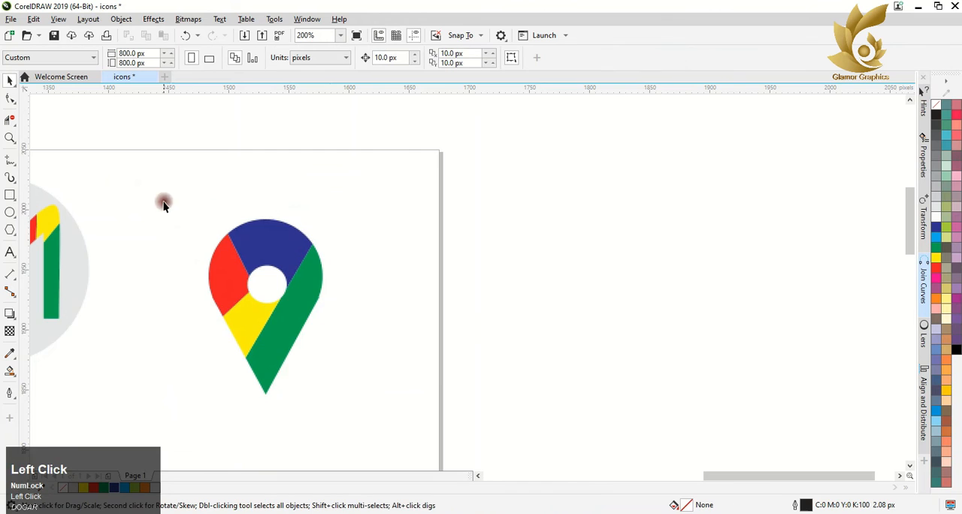
{"action": "left_click_drag", "start_coordinate": [163, 203], "coordinate": [367, 356]}
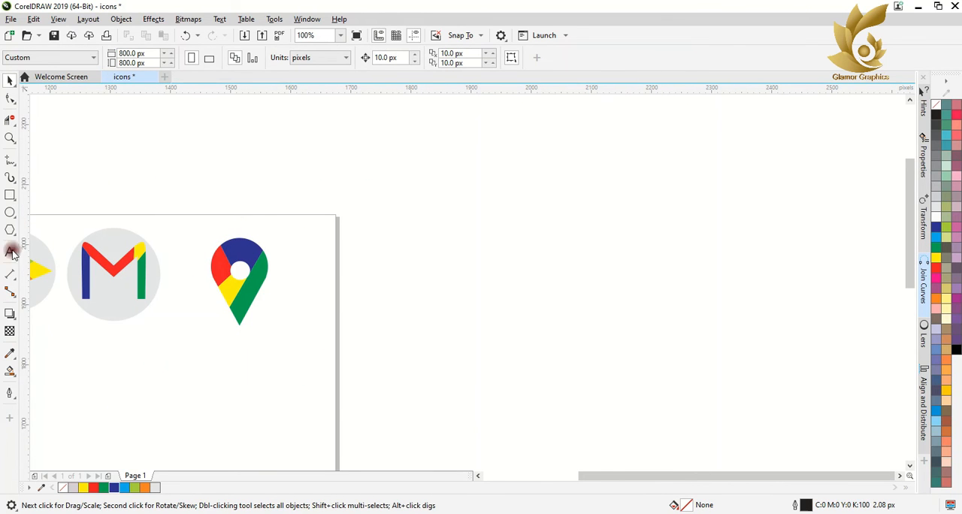
Step: Draw a circle about 132 px wide beside the page and a rectangle about 231 by 100 px covering its lower half
{"action": "left_click", "coordinate": [10, 212]}
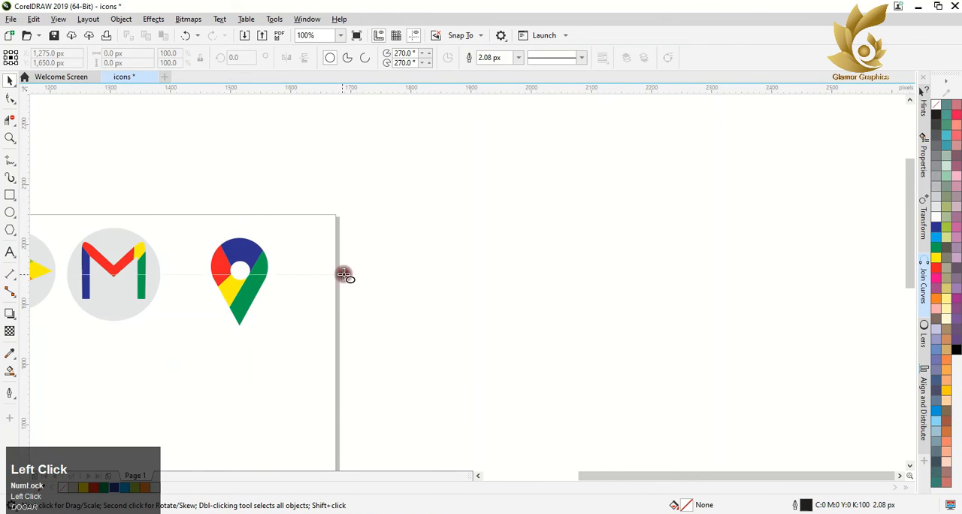
{"action": "mouse_move", "coordinate": [406, 258]}
{"action": "left_mouse_down"}
{"action": "mouse_move", "coordinate": [470, 335]}
{"action": "mouse_move", "coordinate": [493, 344]}
{"action": "left_mouse_up"}
{"action": "left_click", "coordinate": [9, 82]}
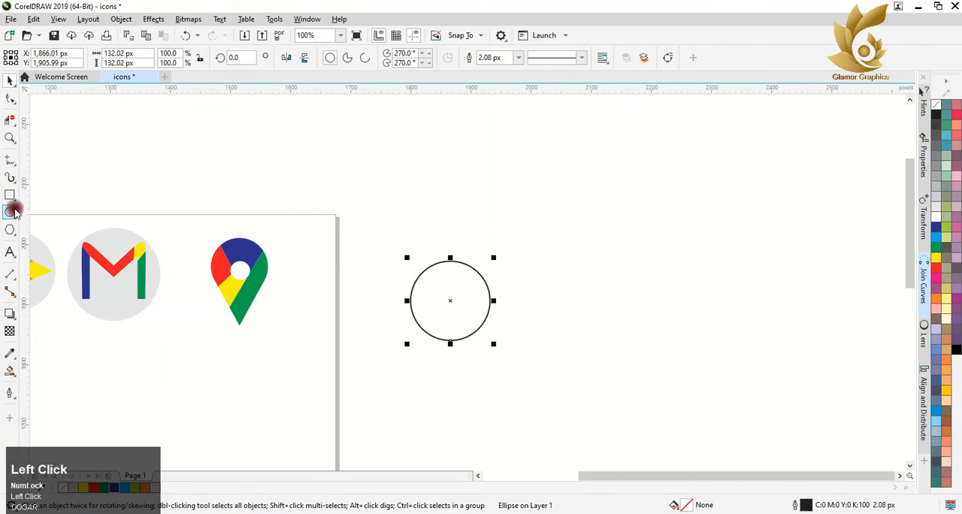
{"action": "left_click_drag", "start_coordinate": [380, 301], "coordinate": [519, 361]}
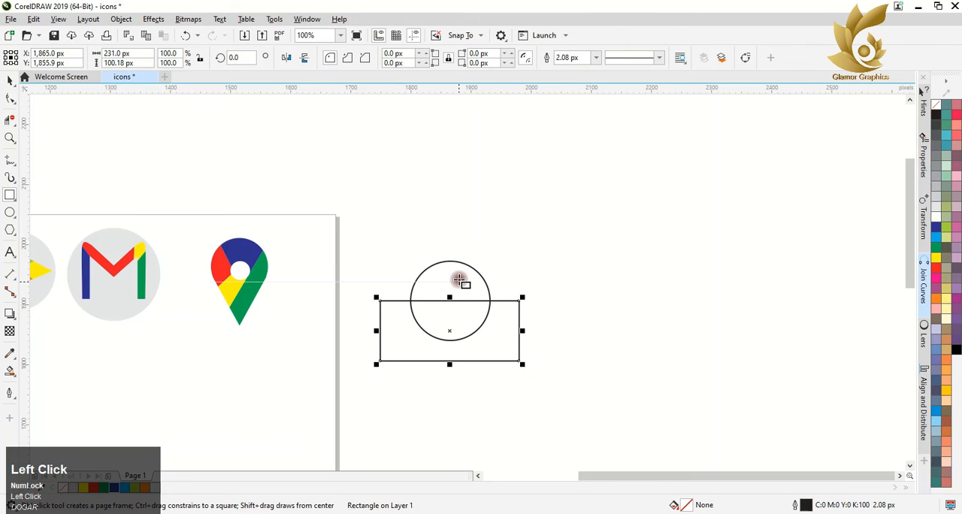
{"action": "left_click", "coordinate": [464, 277]}
Step: Trim the circle's lower half with the rectangle, delete the rectangle and select the remaining semicircle
{"action": "left_click", "coordinate": [10, 80]}
{"action": "left_click_drag", "start_coordinate": [364, 227], "coordinate": [532, 376]}
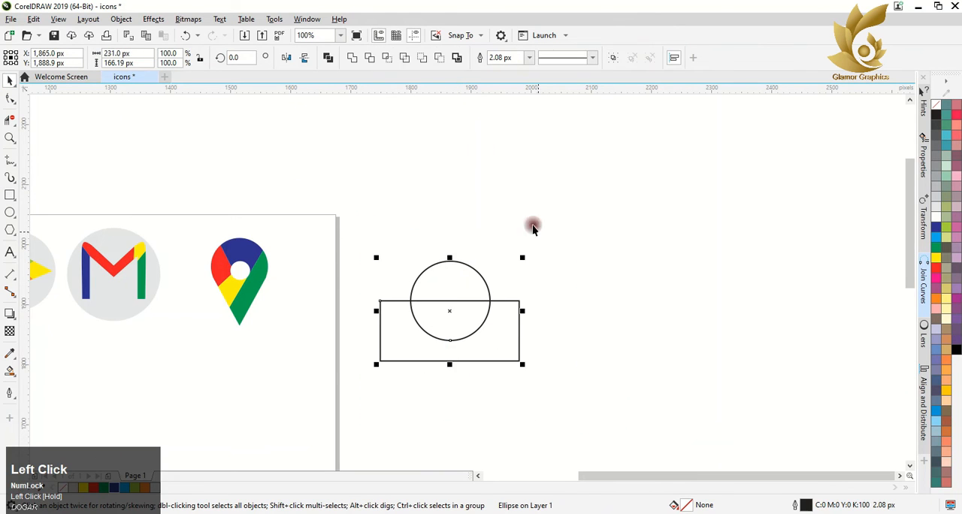
{"action": "left_click", "coordinate": [369, 62]}
{"action": "left_click", "coordinate": [469, 338]}
{"action": "key", "text": "Delete"}
{"action": "left_click", "coordinate": [448, 275]}
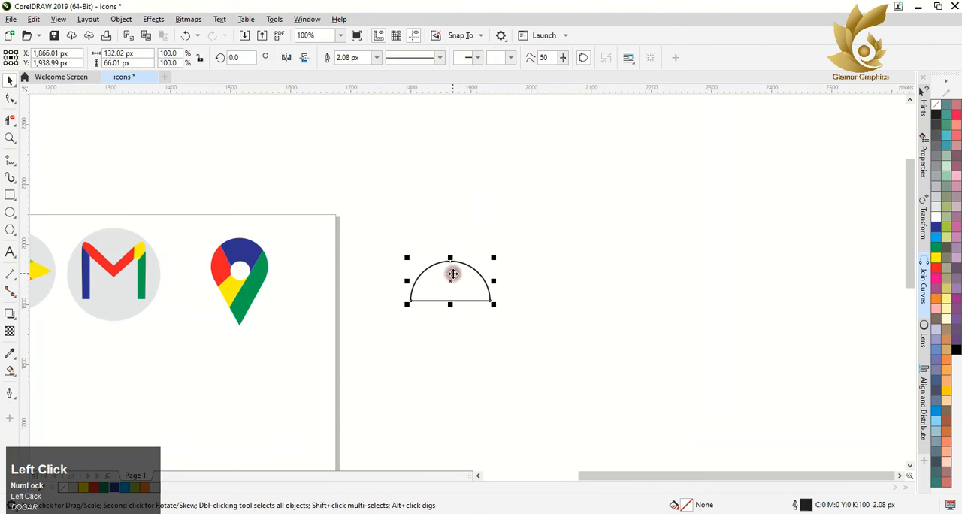
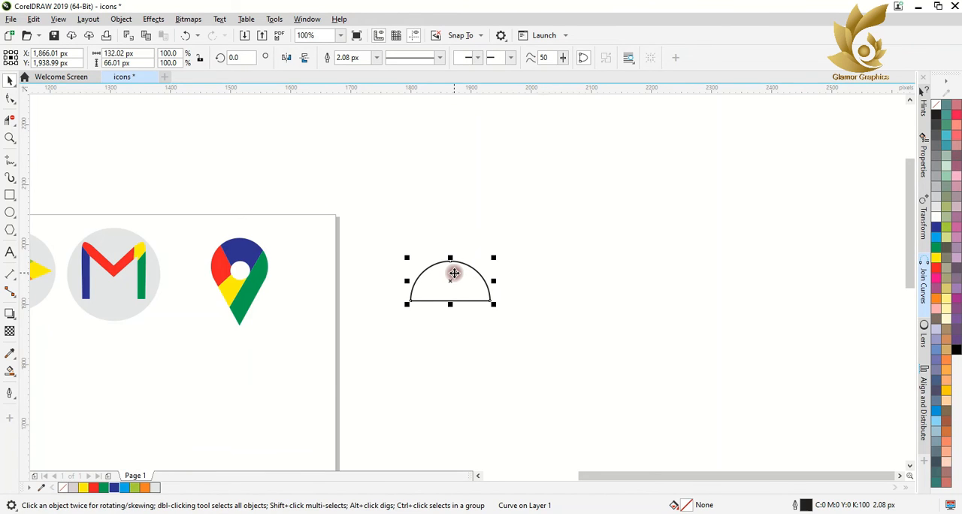
{"action": "left_click", "coordinate": [451, 281]}
{"action": "left_click_drag", "start_coordinate": [405, 254], "coordinate": [468, 209]}
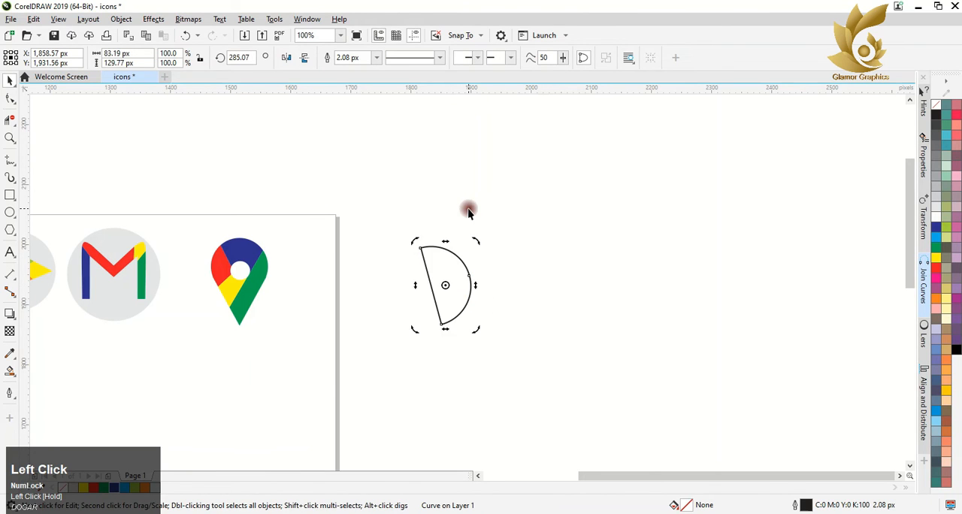
{"action": "key", "text": "ctrl+z"}
Step: Move the semicircle's rotation center to its lower right corner and make three rotated copies at roughly quarter-turn intervals, forming a pinwheel
{"action": "left_click_drag", "start_coordinate": [450, 281], "coordinate": [497, 300]}
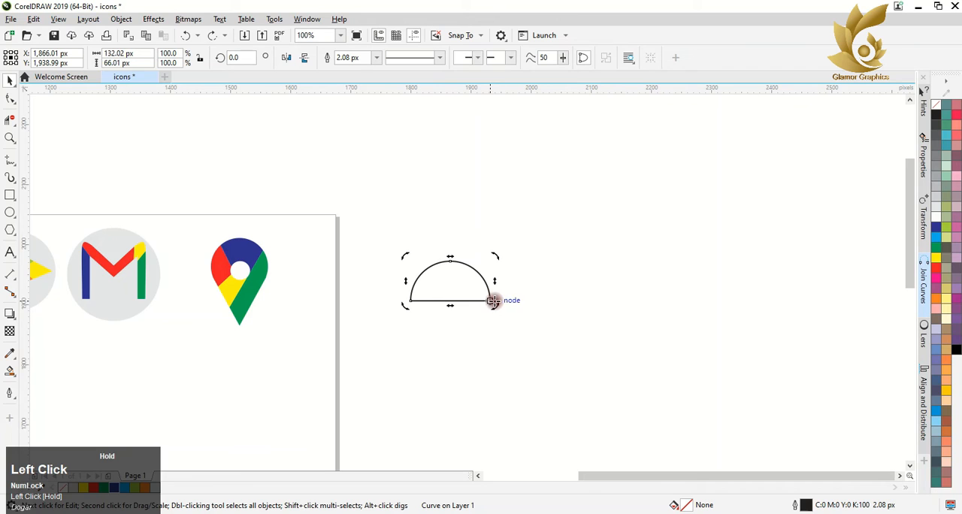
{"action": "left_click_drag", "start_coordinate": [407, 252], "coordinate": [429, 418]}
{"action": "right_click", "coordinate": [525, 222]}
{"action": "right_click", "coordinate": [585, 359]}
{"action": "right_click", "coordinate": [429, 418]}
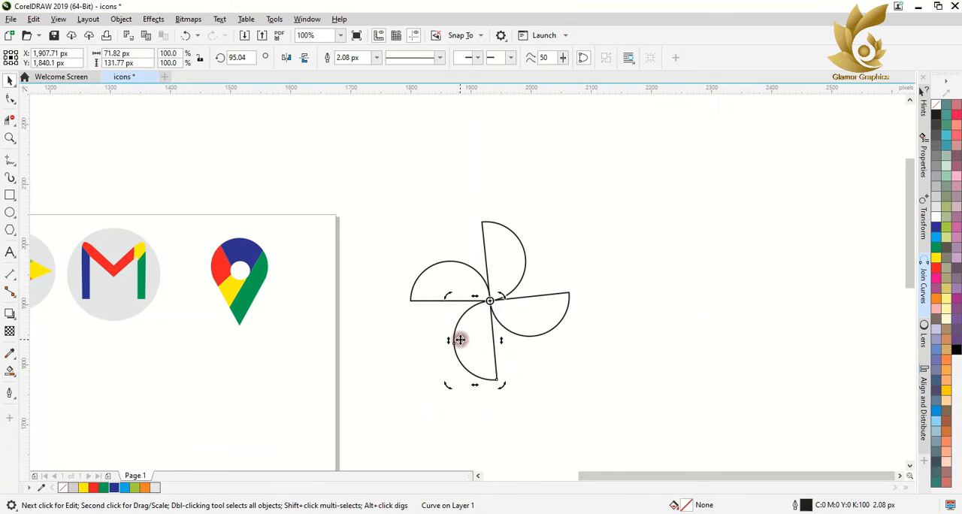
Step: Fill the pinwheel's left blade yellow, the top blade red, the bottom blade green and the right blade dark blue
{"action": "left_click", "coordinate": [416, 293]}
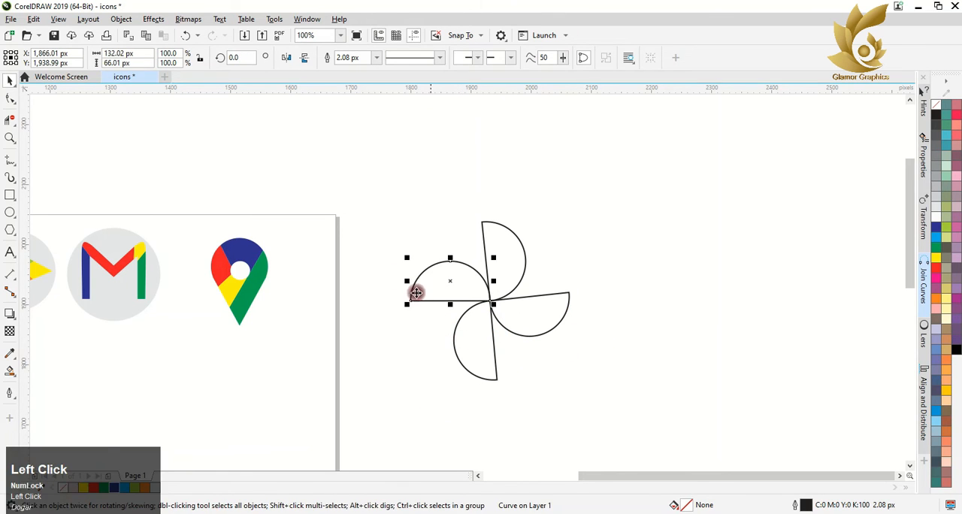
{"action": "left_click", "coordinate": [84, 489]}
{"action": "left_click", "coordinate": [503, 263]}
{"action": "left_click", "coordinate": [93, 489]}
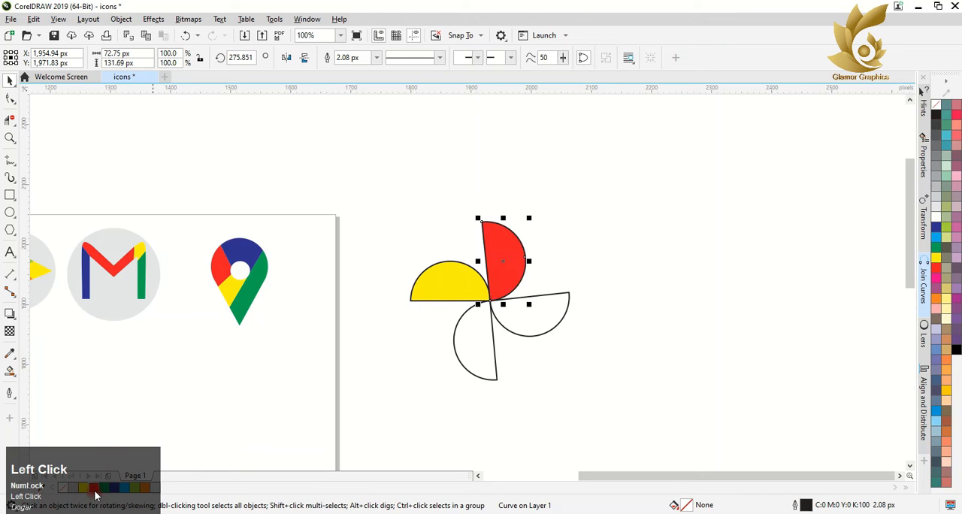
{"action": "left_click", "coordinate": [478, 349]}
{"action": "left_click", "coordinate": [107, 489]}
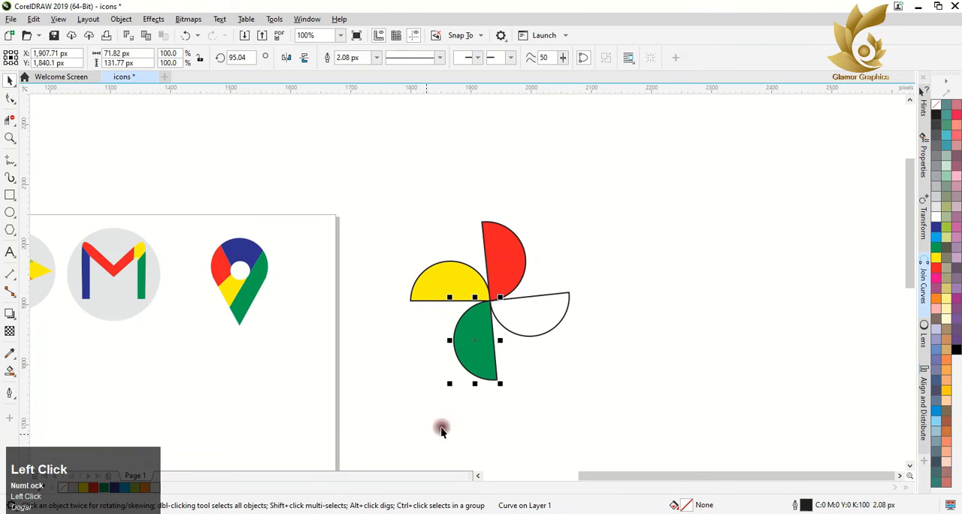
{"action": "left_click", "coordinate": [534, 311]}
{"action": "left_click", "coordinate": [115, 487]}
Step: Remove the outline from all four pinwheel blades and move the pinwheel onto the page below the Chrome icon
{"action": "left_click_drag", "start_coordinate": [378, 190], "coordinate": [646, 425]}
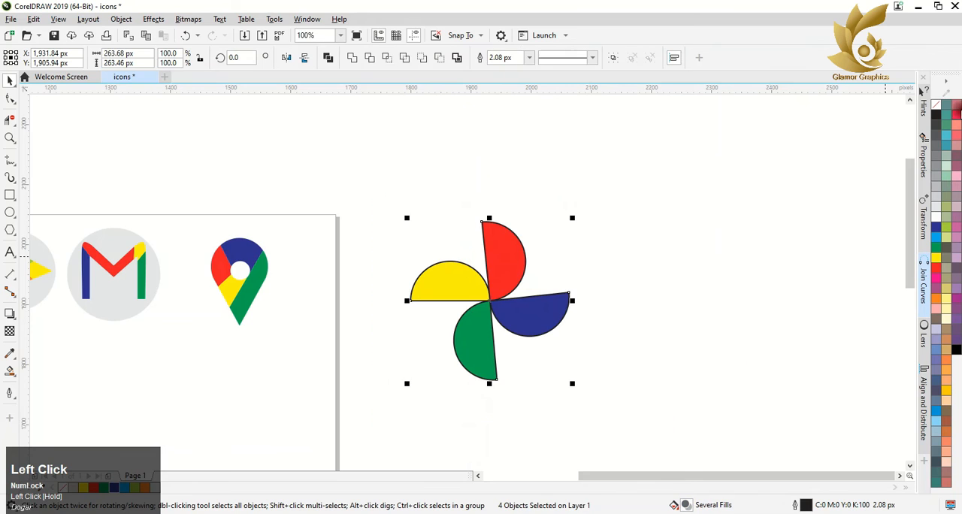
{"action": "scroll", "coordinate": [507, 266], "scroll_direction": "down", "scroll_amount": 4}
{"action": "left_click_drag", "start_coordinate": [504, 287], "coordinate": [362, 322]}
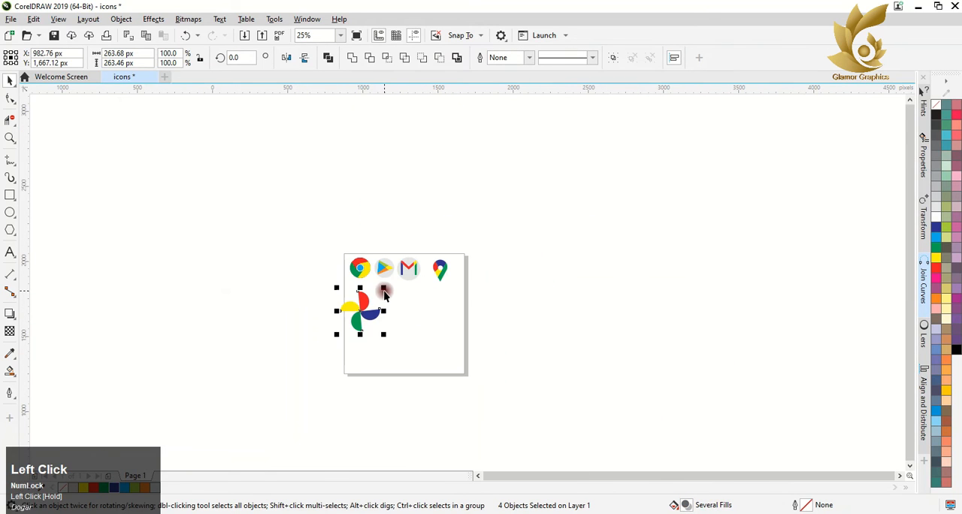
Step: Scale the pinwheel down to about 155 px wide and place it closer beneath the Chrome icon
{"action": "mouse_move", "coordinate": [386, 289]}
{"action": "left_mouse_down"}
{"action": "mouse_move", "coordinate": [365, 304]}
{"action": "mouse_move", "coordinate": [368, 286]}
{"action": "left_mouse_up"}
{"action": "left_click", "coordinate": [371, 294]}
{"action": "left_click", "coordinate": [379, 309]}
{"action": "scroll", "coordinate": [364, 307], "scroll_direction": "up", "scroll_amount": 2}
{"action": "key", "text": "ctrl+z"}
{"action": "left_click_drag", "start_coordinate": [285, 242], "coordinate": [455, 404]}
{"action": "key", "text": "ctrl+z"}
{"action": "right_click", "coordinate": [372, 320]}
{"action": "left_click", "coordinate": [345, 230]}
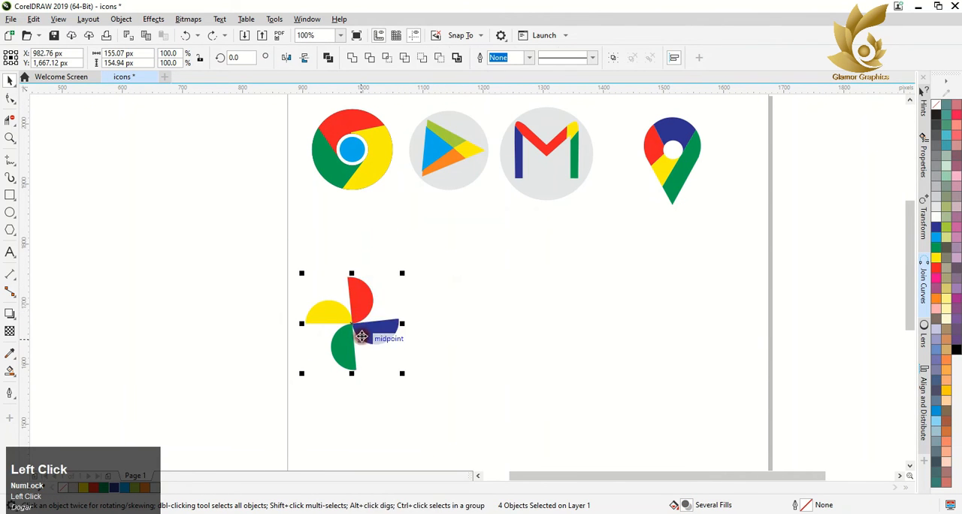
{"action": "left_click_drag", "start_coordinate": [356, 334], "coordinate": [351, 283]}
{"action": "key", "text": "Escape"}
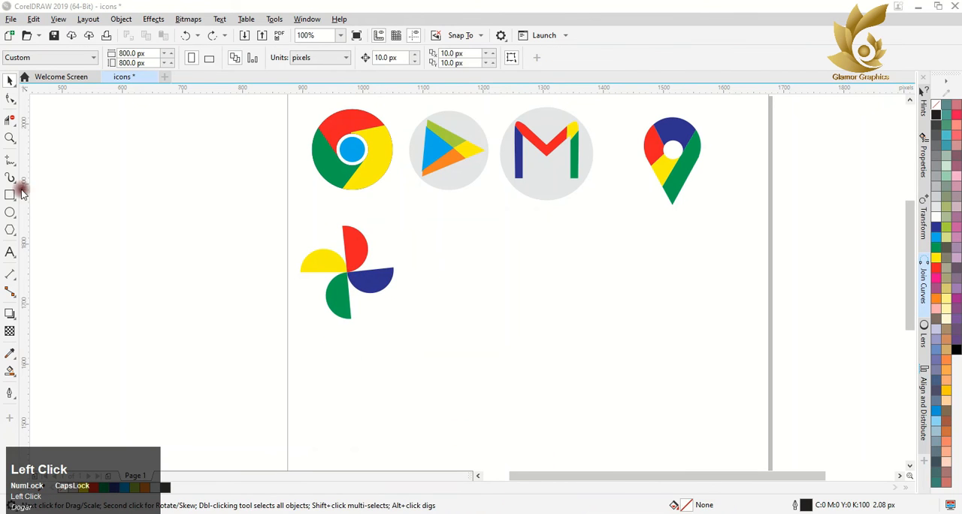
Step: Add the letter "G" as Arial artistic text below the icon row and enlarge it to about 118 by 132 px
{"action": "left_click", "coordinate": [10, 252]}
{"action": "left_click", "coordinate": [500, 263]}
{"action": "type", "text": "G"}
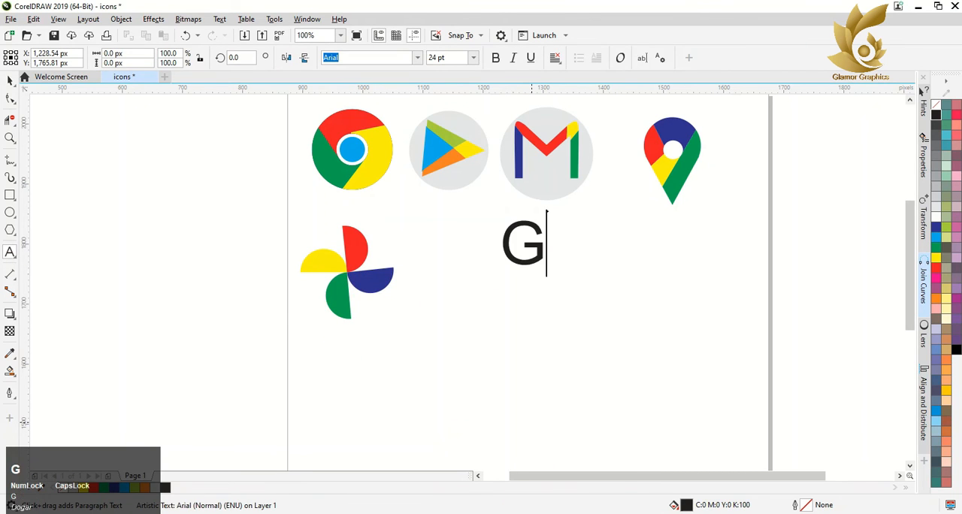
{"action": "left_click", "coordinate": [6, 79]}
{"action": "left_click", "coordinate": [524, 240]}
{"action": "left_click_drag", "start_coordinate": [524, 241], "coordinate": [560, 334]}
Step: Remove the G's fill, give it a thin black outline and move it beside the pinwheel
{"action": "left_click", "coordinate": [935, 104]}
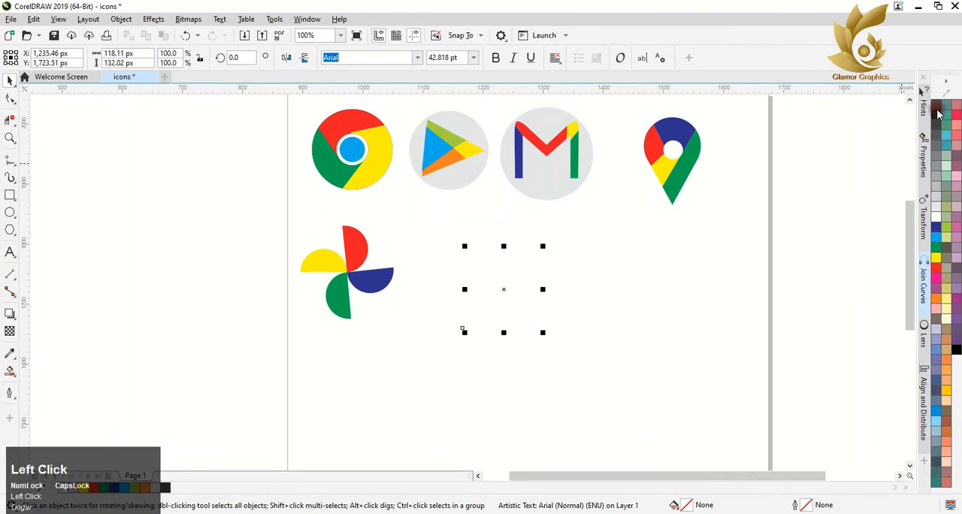
{"action": "right_click", "coordinate": [936, 115]}
{"action": "left_click_drag", "start_coordinate": [495, 293], "coordinate": [445, 271]}
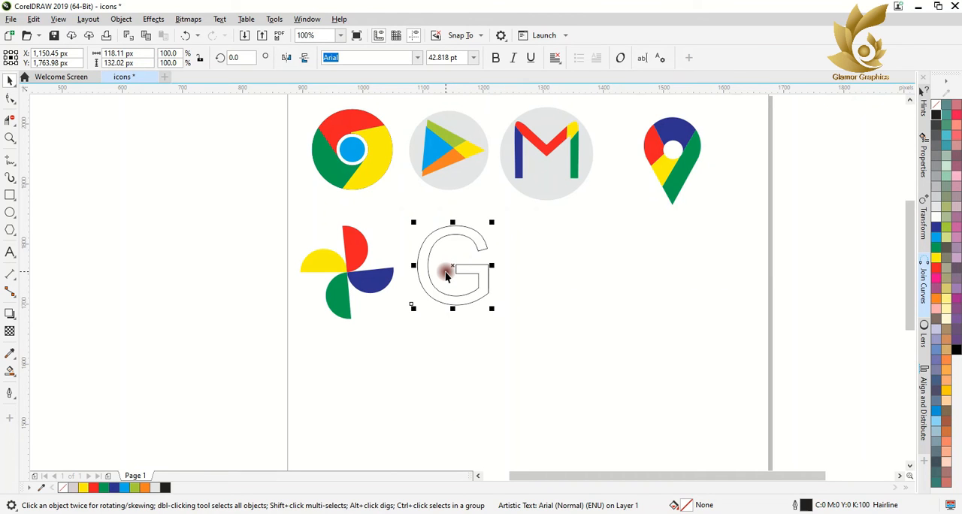
Step: Draw three short straight lines across the G's stroke at its lower right, lower left and upper left
{"action": "left_click", "coordinate": [9, 160]}
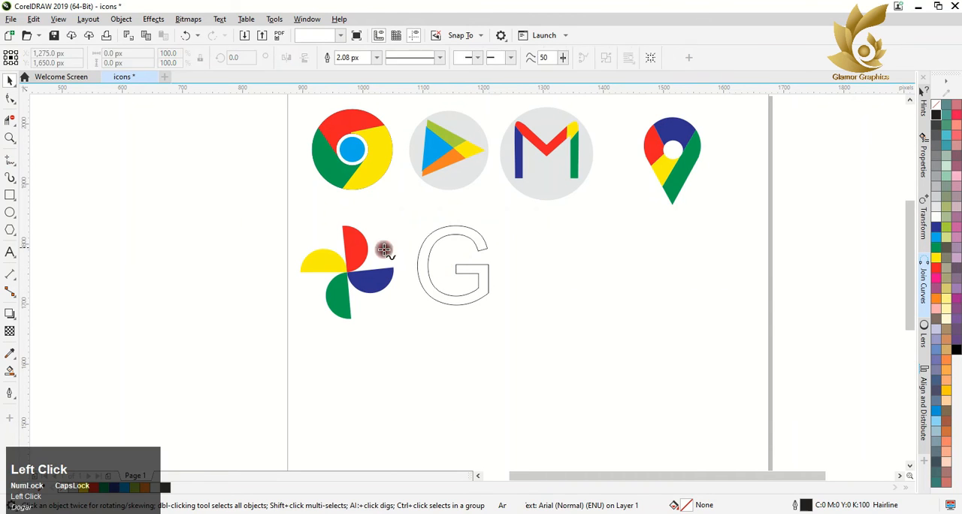
{"action": "left_click", "coordinate": [488, 297]}
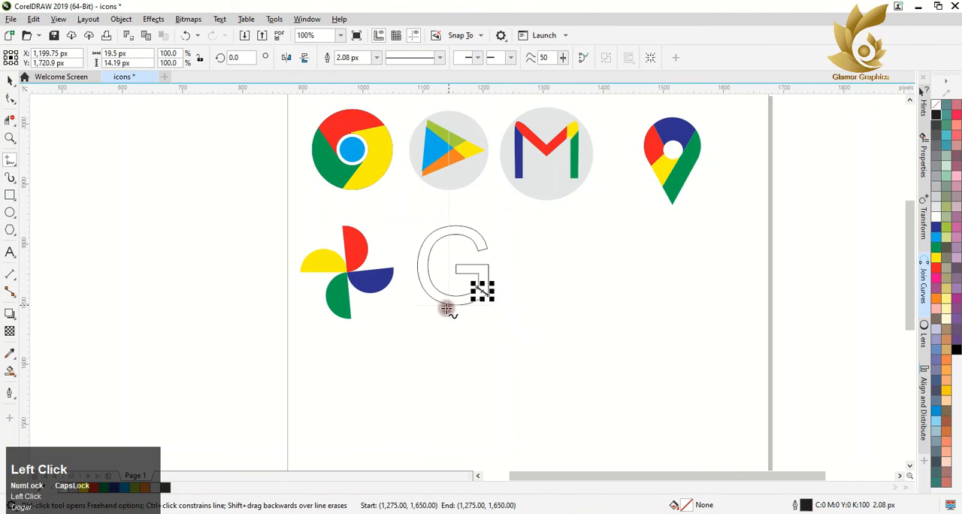
{"action": "left_click", "coordinate": [429, 279]}
{"action": "left_click", "coordinate": [418, 286]}
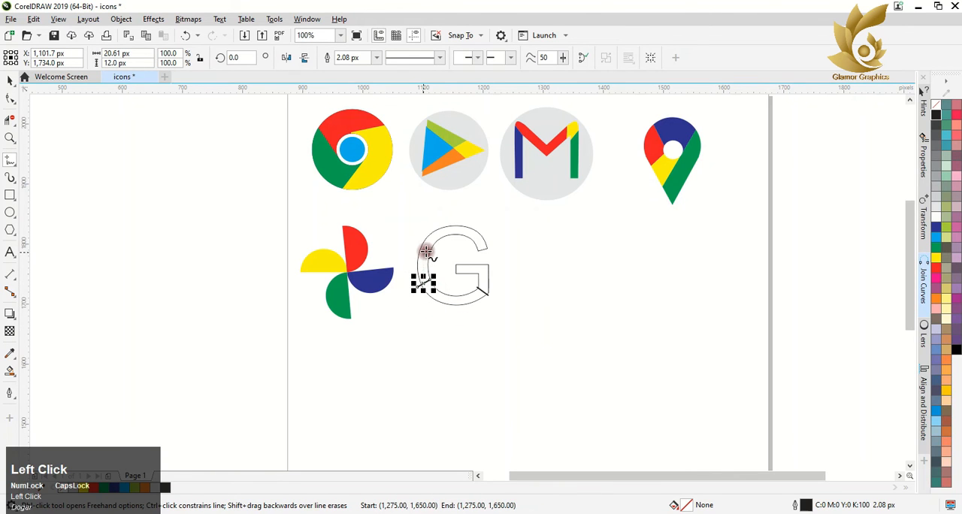
{"action": "left_click", "coordinate": [429, 261]}
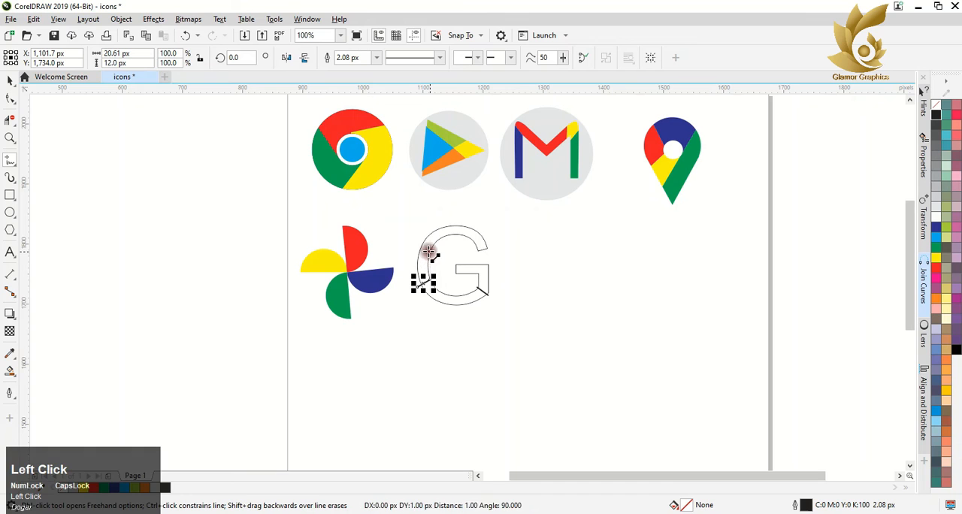
{"action": "left_click", "coordinate": [418, 241]}
Step: Smart Fill the G's top arc and color it red
{"action": "left_click", "coordinate": [10, 371]}
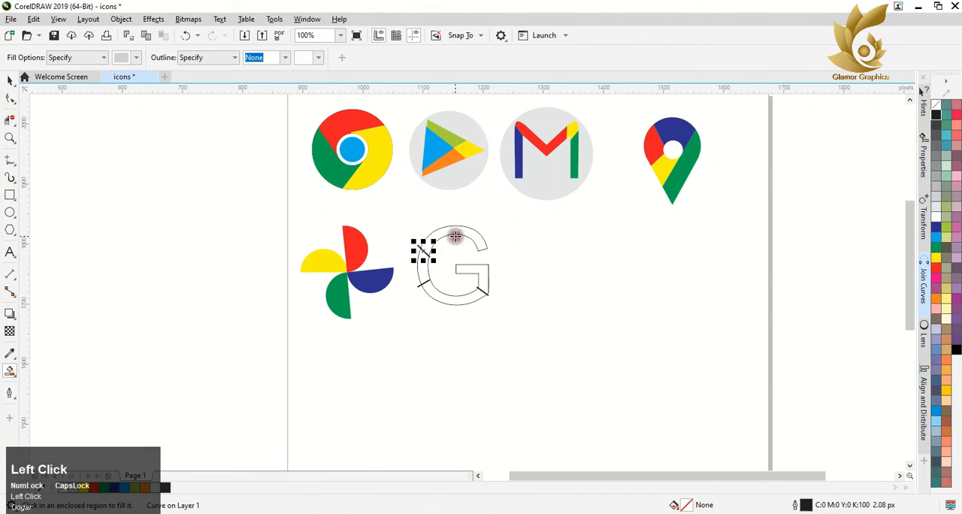
{"action": "left_click", "coordinate": [459, 230]}
{"action": "left_click", "coordinate": [92, 487]}
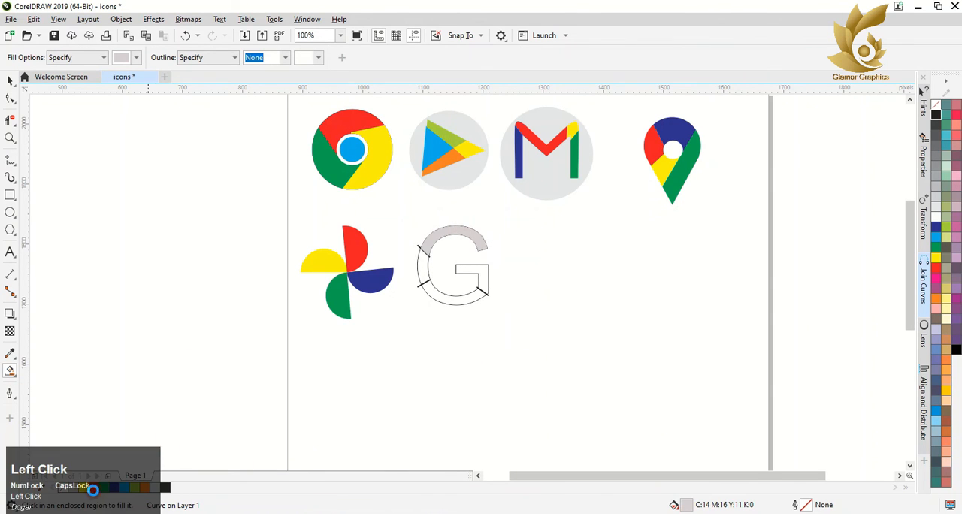
{"action": "left_click", "coordinate": [421, 271]}
{"action": "left_click", "coordinate": [93, 487]}
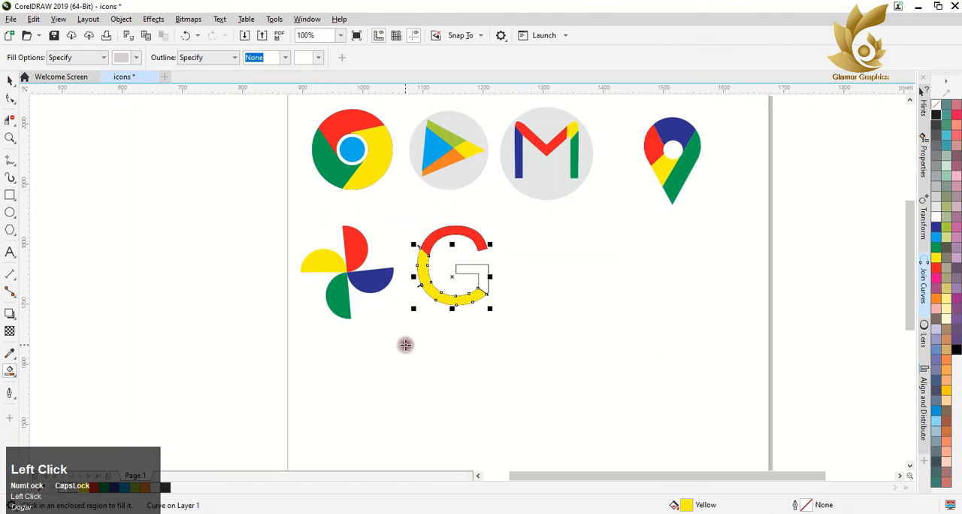
{"action": "key", "text": "ctrl+z"}
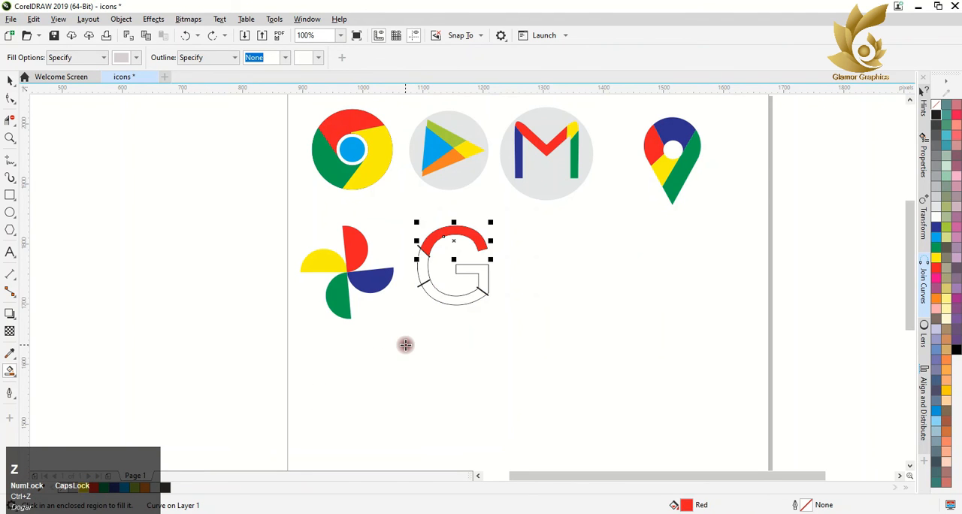
Step: Smart Fill the G's crossbar section and color it dark blue
{"action": "left_click", "coordinate": [9, 82]}
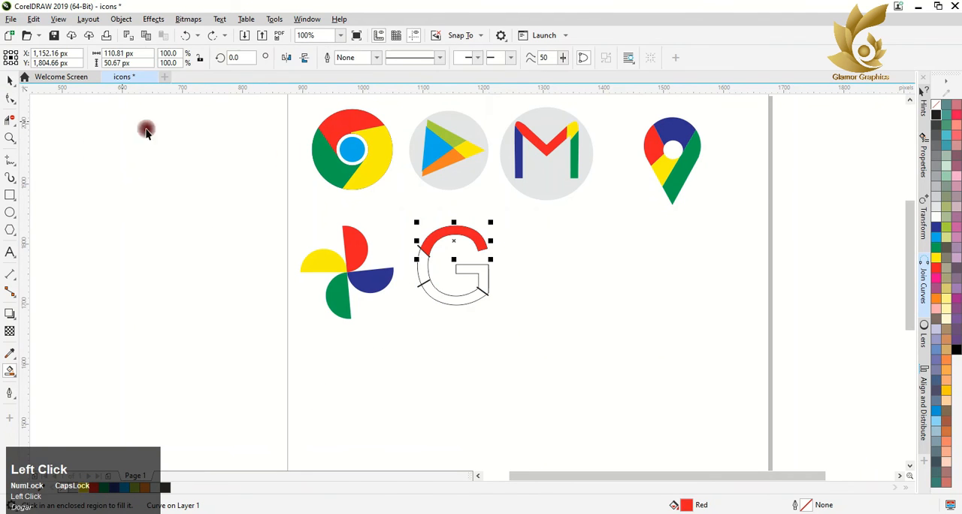
{"action": "left_click", "coordinate": [9, 371]}
{"action": "left_click", "coordinate": [480, 269]}
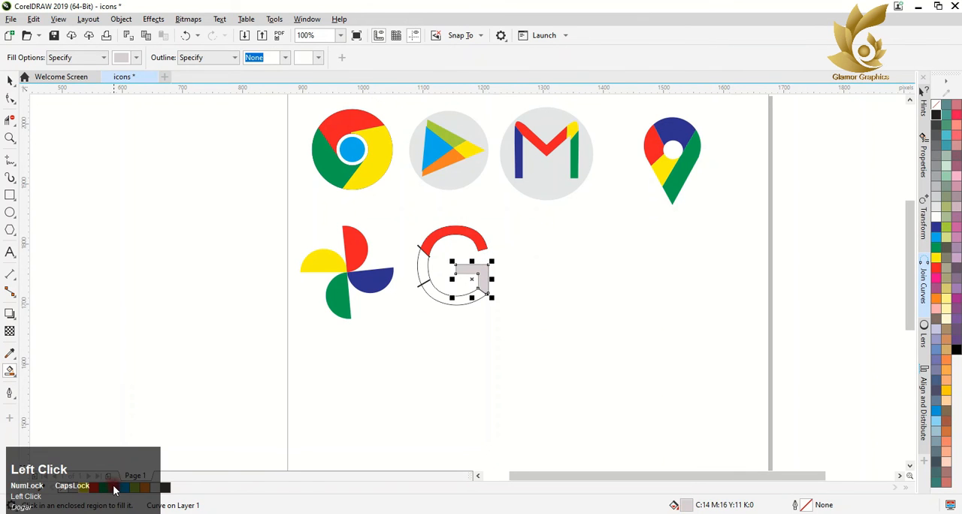
{"action": "left_click", "coordinate": [114, 487]}
Step: Shift the lower left dividing line slightly so it fully crosses both edges of the G's stroke
{"action": "left_click", "coordinate": [9, 81]}
{"action": "scroll", "coordinate": [440, 268], "scroll_direction": "up", "scroll_amount": 3}
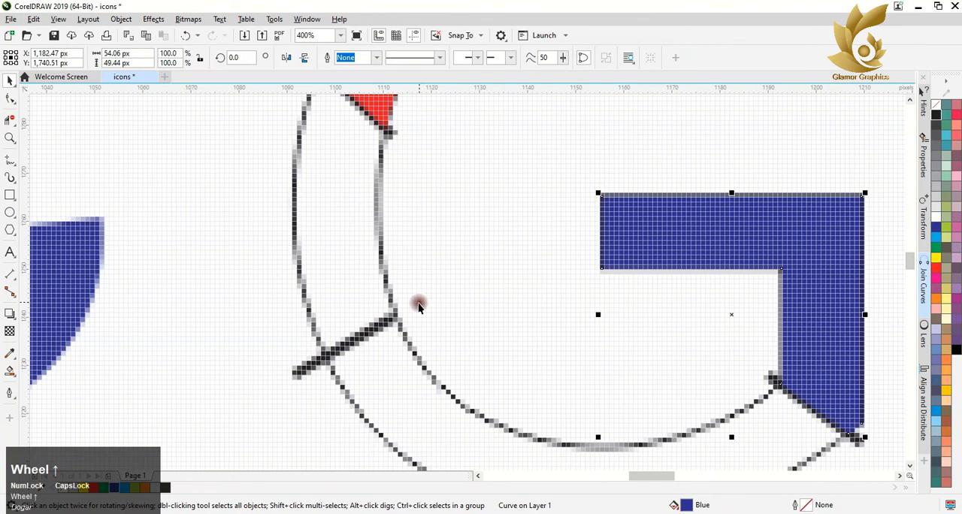
{"action": "left_click", "coordinate": [391, 324]}
{"action": "left_click_drag", "start_coordinate": [391, 325], "coordinate": [392, 332]}
{"action": "scroll", "coordinate": [360, 329], "scroll_direction": "down", "scroll_amount": 4}
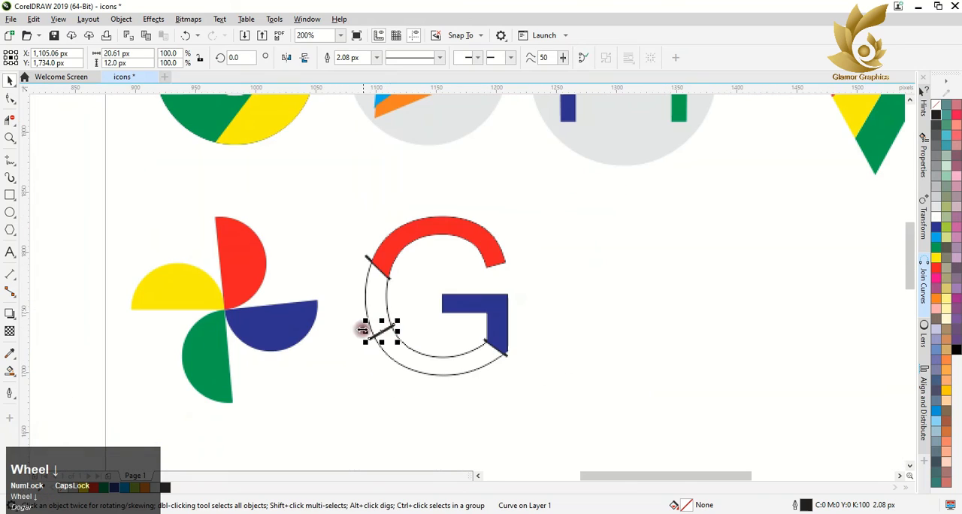
Step: Smart Fill the G's left section and bottom arc, coloring the left section yellow and the bottom arc red
{"action": "left_click", "coordinate": [10, 370]}
{"action": "left_click", "coordinate": [377, 302]}
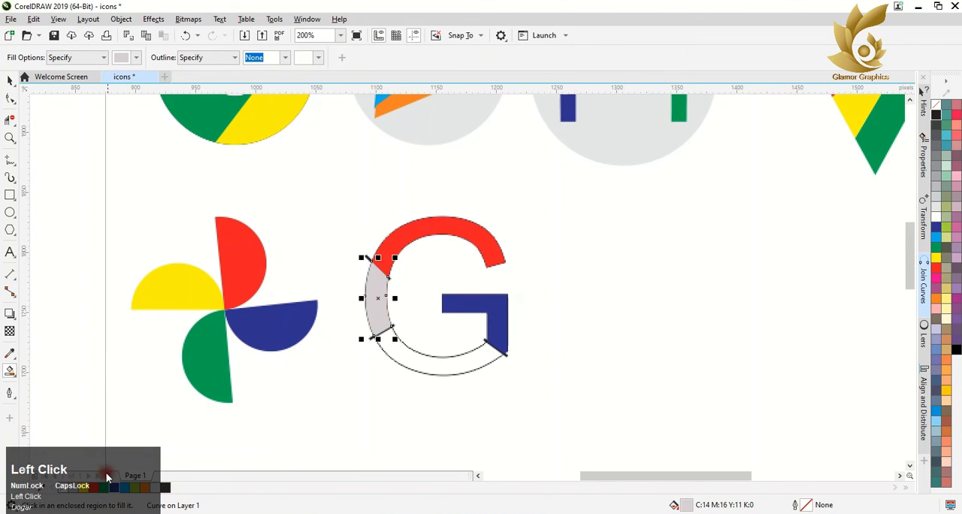
{"action": "left_click", "coordinate": [434, 367]}
{"action": "left_click", "coordinate": [98, 489]}
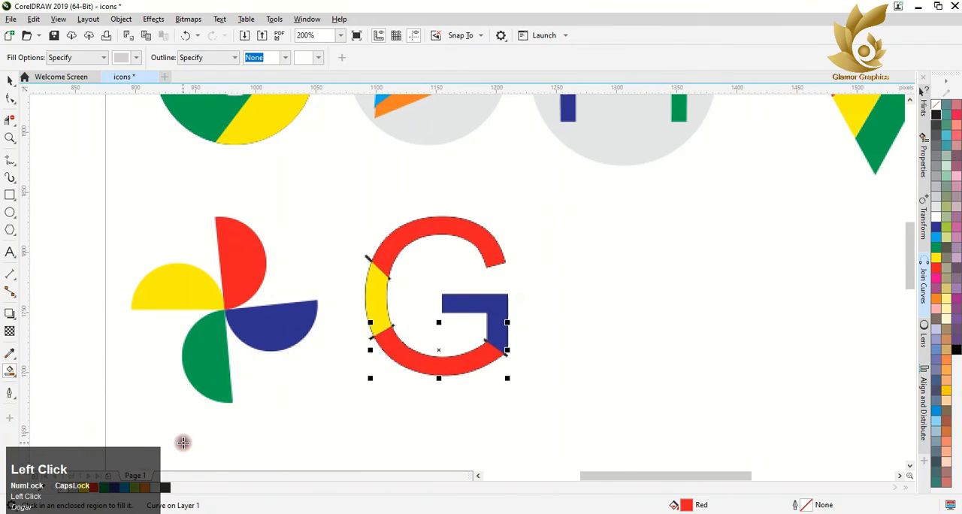
Step: Select the whole G with its dividing lines and remove every outline
{"action": "scroll", "coordinate": [182, 444], "scroll_direction": "down", "scroll_amount": 2}
{"action": "key", "text": "space"}
{"action": "left_click_drag", "start_coordinate": [274, 429], "coordinate": [261, 438]}
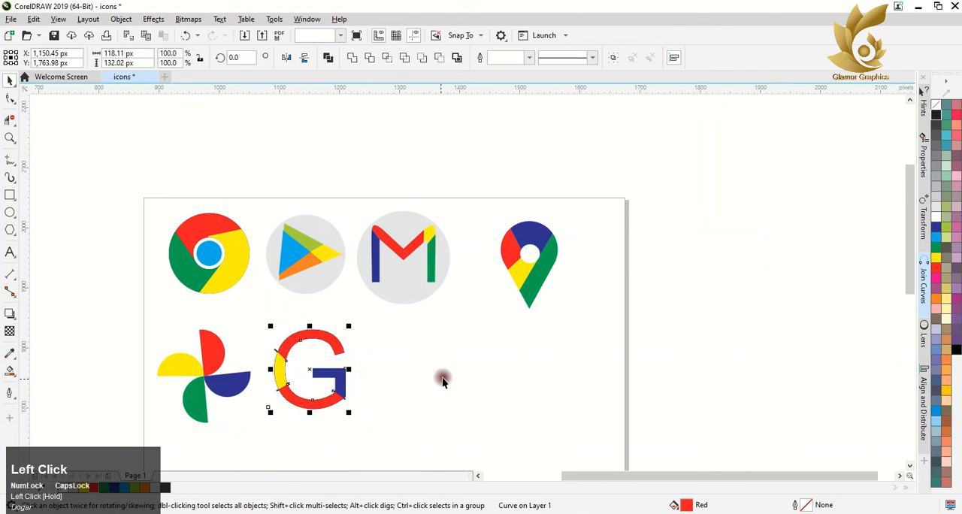
{"action": "right_click", "coordinate": [934, 105]}
{"action": "left_click", "coordinate": [379, 374]}
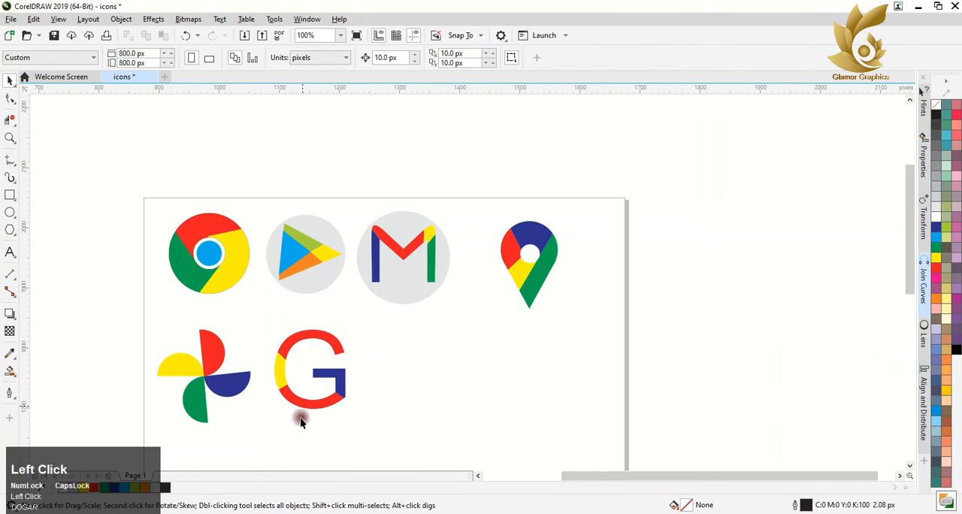
Step: Change the G's bottom arc to green
{"action": "left_click", "coordinate": [316, 407]}
{"action": "left_click", "coordinate": [104, 490]}
{"action": "left_click", "coordinate": [272, 453]}
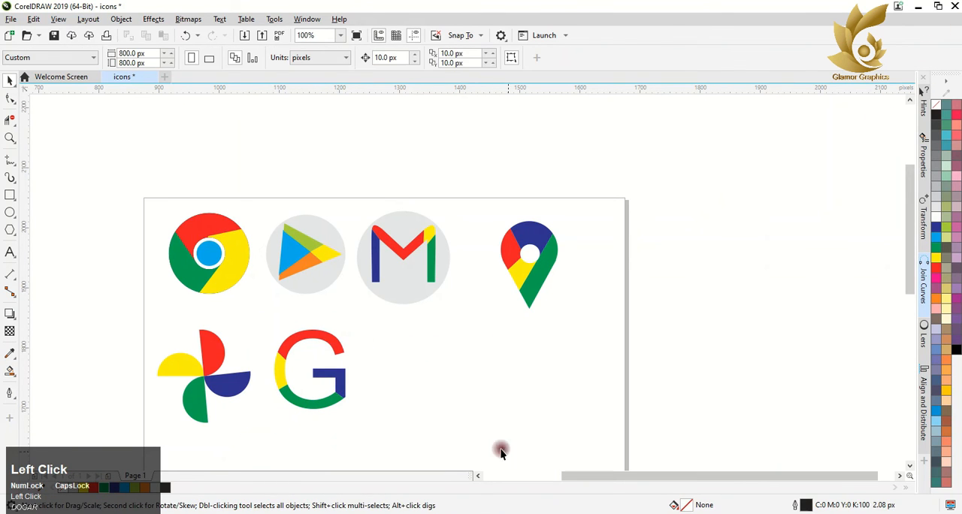
{"action": "scroll", "coordinate": [268, 323], "scroll_direction": "up", "scroll_amount": 1}
{"action": "scroll", "coordinate": [277, 289], "scroll_direction": "down", "scroll_amount": 1}
{"action": "key", "text": "ctrl+z"}
{"action": "left_click", "coordinate": [105, 491]}
{"action": "left_click", "coordinate": [134, 284]}
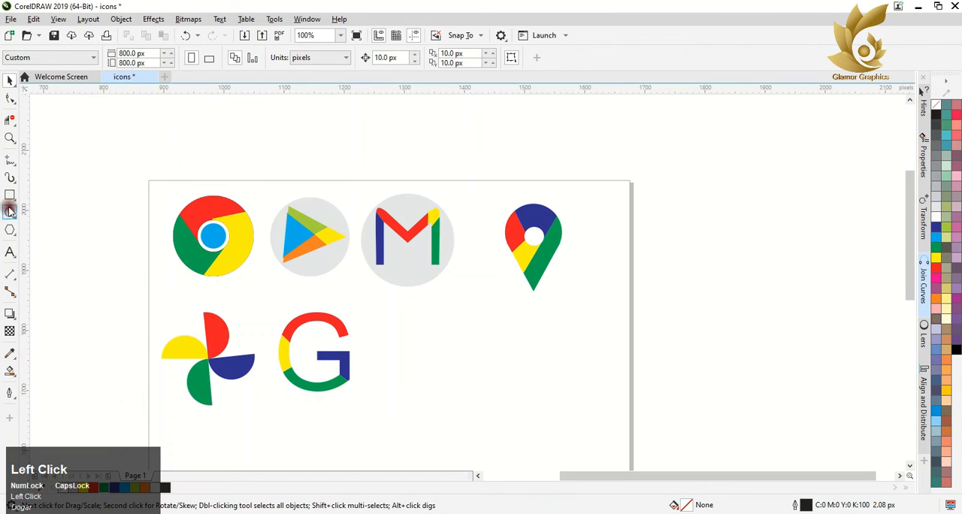
Step: Draw a three-sided polygon about 86 by 75 px to the right of the G
{"action": "left_click", "coordinate": [10, 229]}
{"action": "left_click_drag", "start_coordinate": [421, 314], "coordinate": [470, 370]}
{"action": "left_click_drag", "start_coordinate": [450, 335], "coordinate": [452, 350]}
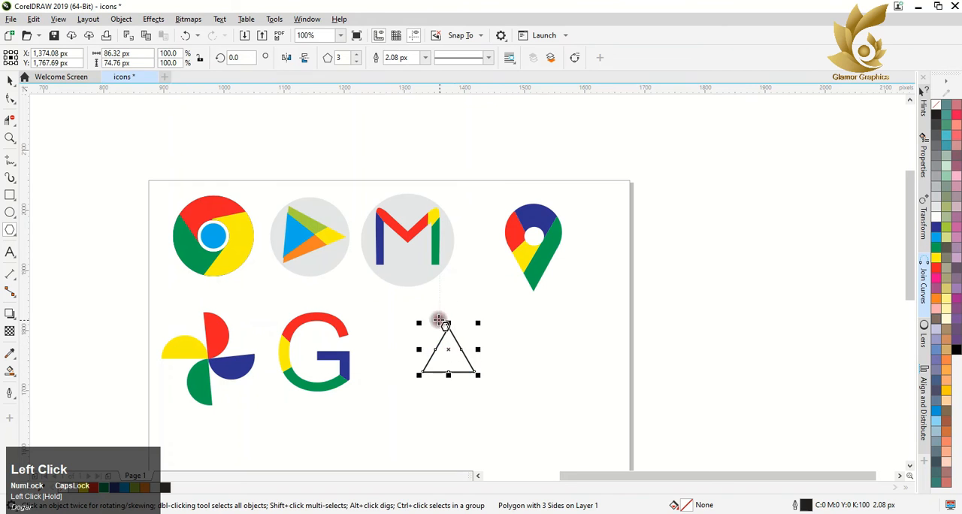
Step: Draw a closed slanted four-sided bar, about 109 by 156 px, along the triangle's left edge with the Freehand tool
{"action": "left_click", "coordinate": [9, 161]}
{"action": "scroll", "coordinate": [410, 331], "scroll_direction": "up", "scroll_amount": 1}
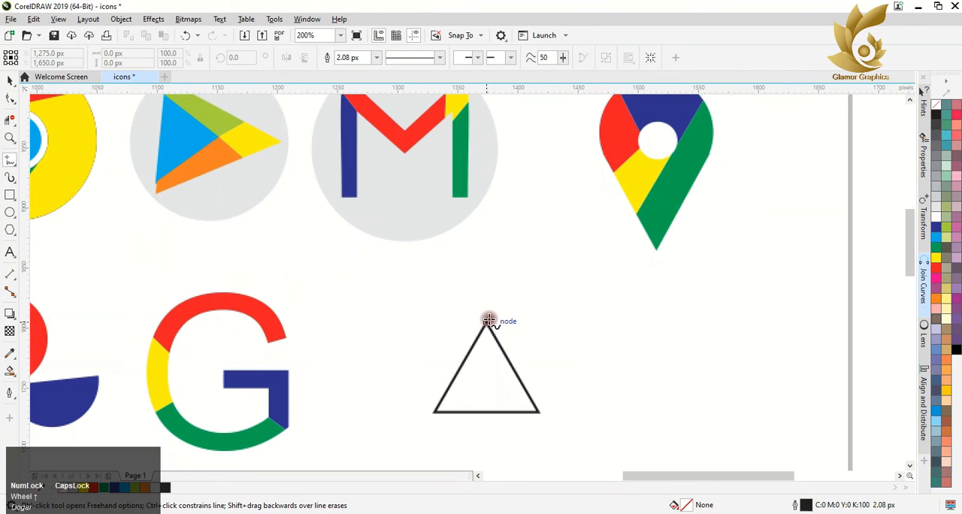
{"action": "left_click", "coordinate": [509, 285]}
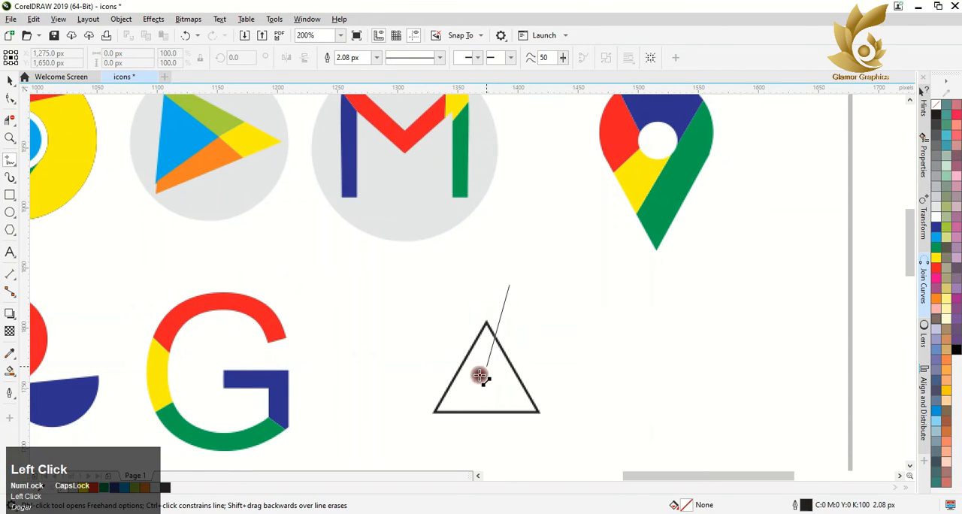
{"action": "left_click", "coordinate": [409, 453]}
{"action": "left_click", "coordinate": [406, 451]}
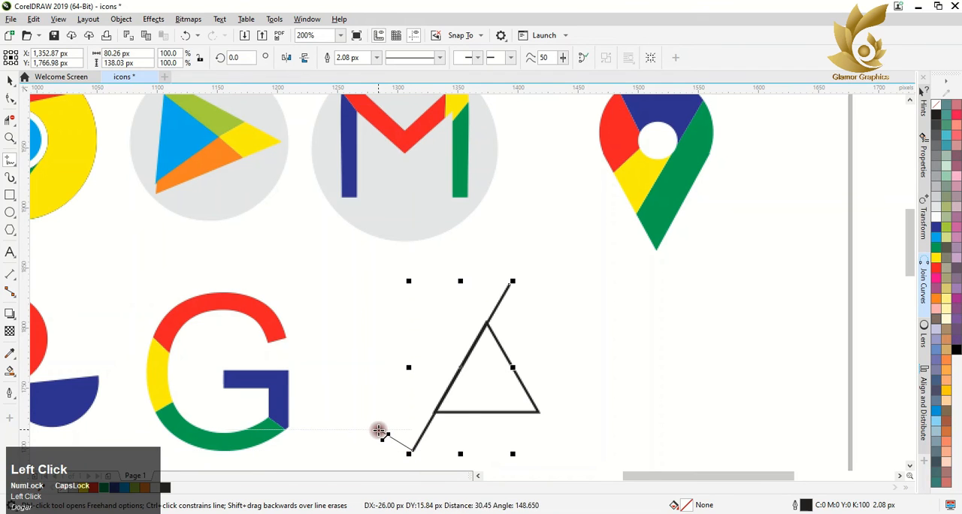
{"action": "left_click", "coordinate": [379, 430]}
{"action": "left_click", "coordinate": [486, 264]}
{"action": "left_click", "coordinate": [509, 284]}
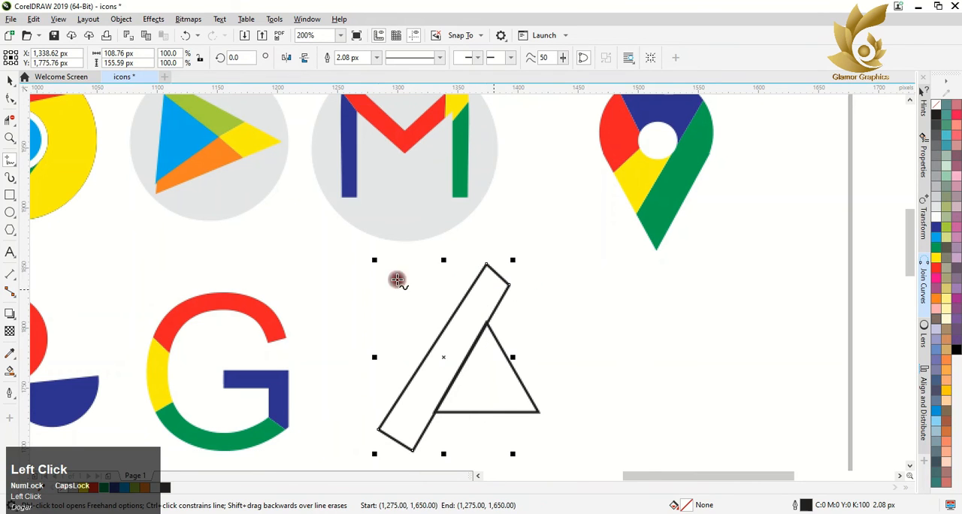
Step: Rotate two copies of the bar around the triangle's centre so they run along its bottom and right edges
{"action": "left_click", "coordinate": [9, 80]}
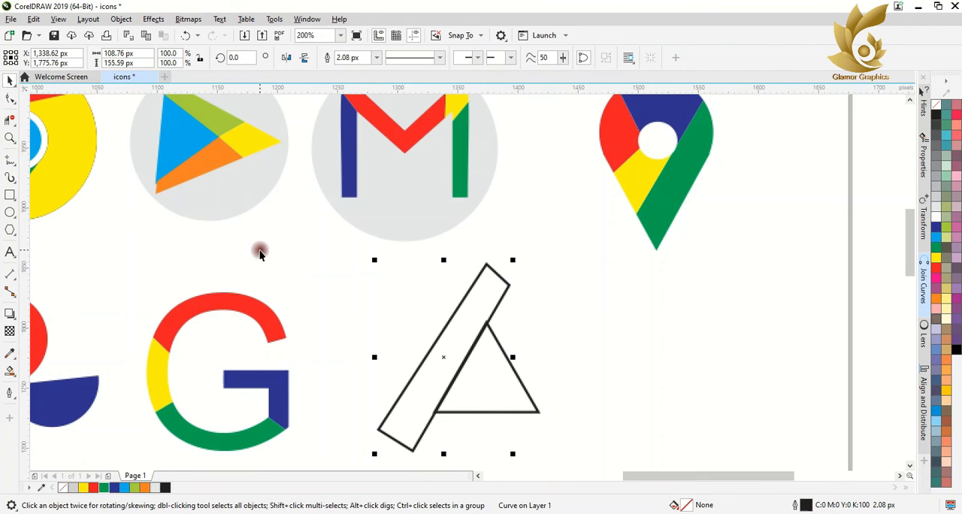
{"action": "double_click", "coordinate": [445, 357]}
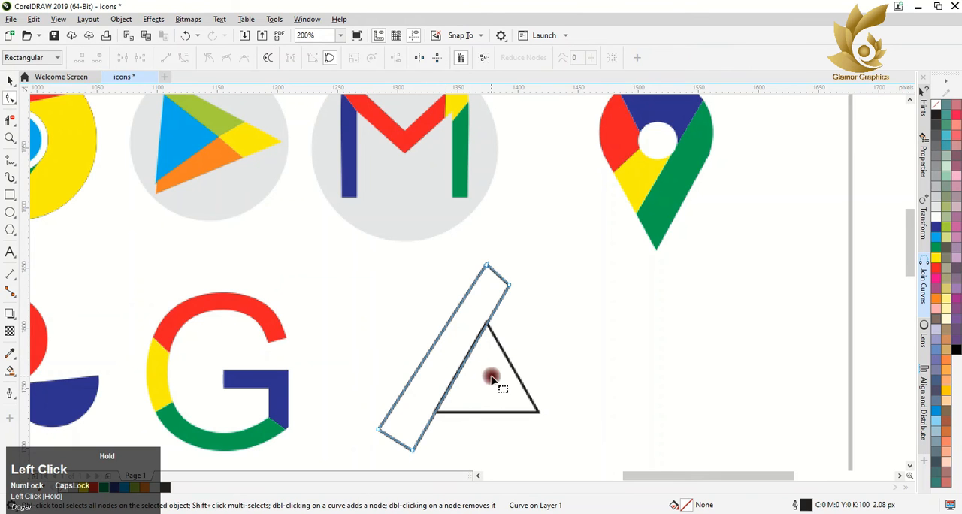
{"action": "left_click", "coordinate": [10, 81]}
{"action": "left_click", "coordinate": [439, 364]}
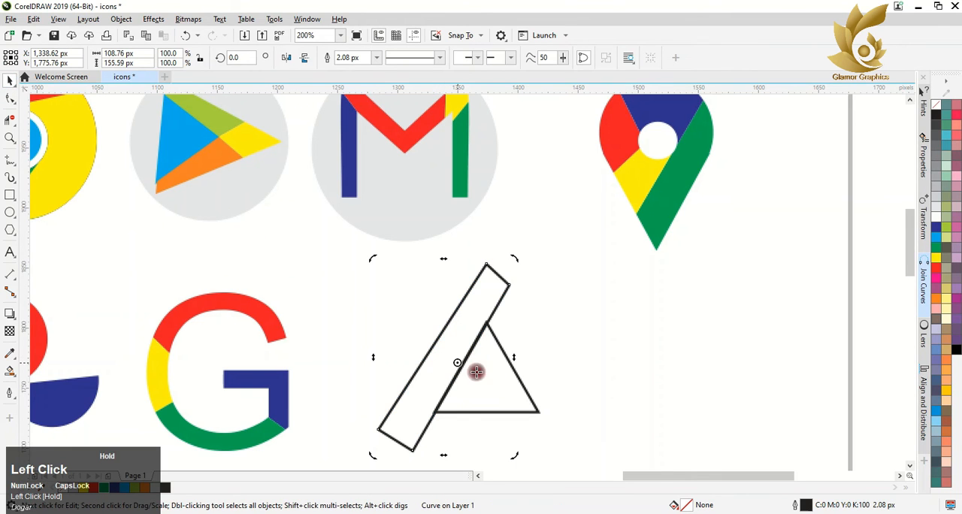
{"action": "left_click_drag", "start_coordinate": [381, 463], "coordinate": [504, 258]}
{"action": "right_click", "coordinate": [590, 434]}
{"action": "right_click", "coordinate": [504, 258]}
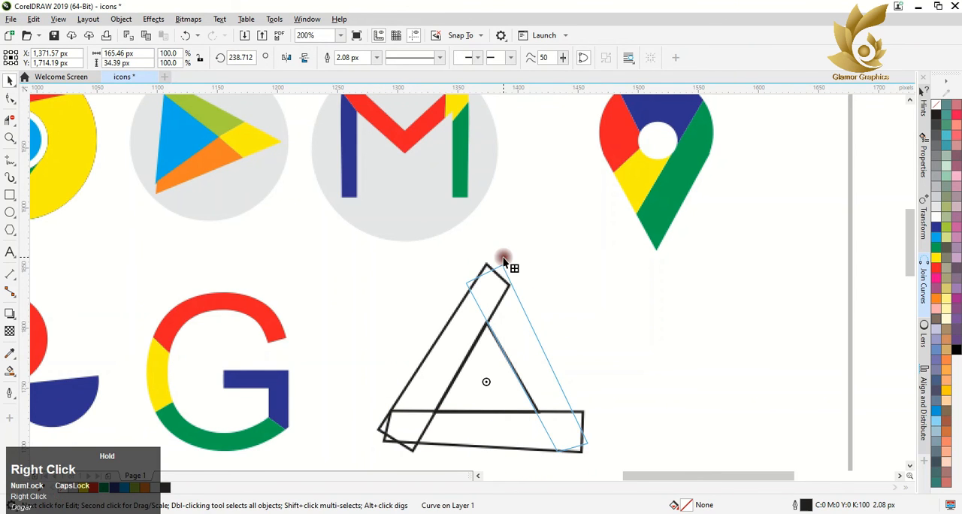
Step: Trim the overlapping line segments at the triangle's top and lower-left corners with Virtual Segment Delete
{"action": "left_click", "coordinate": [9, 119]}
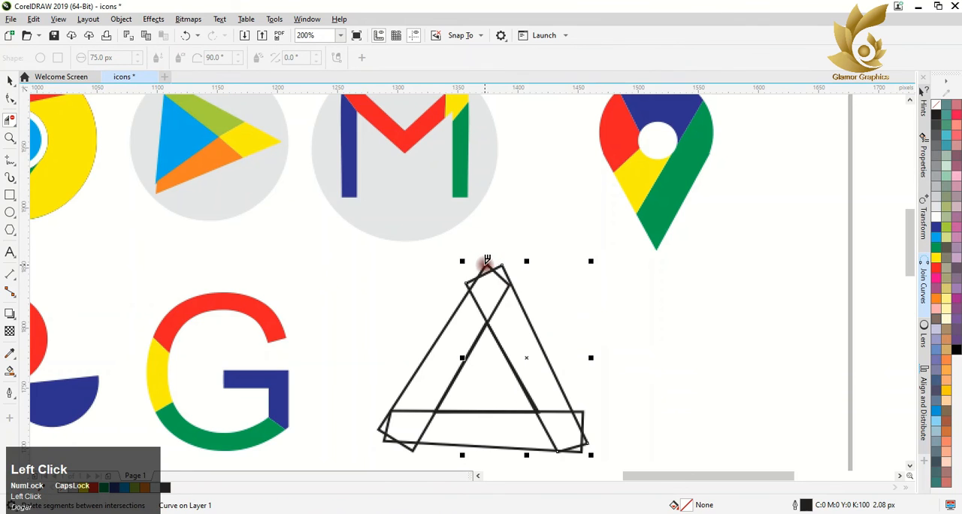
{"action": "left_click", "coordinate": [504, 269]}
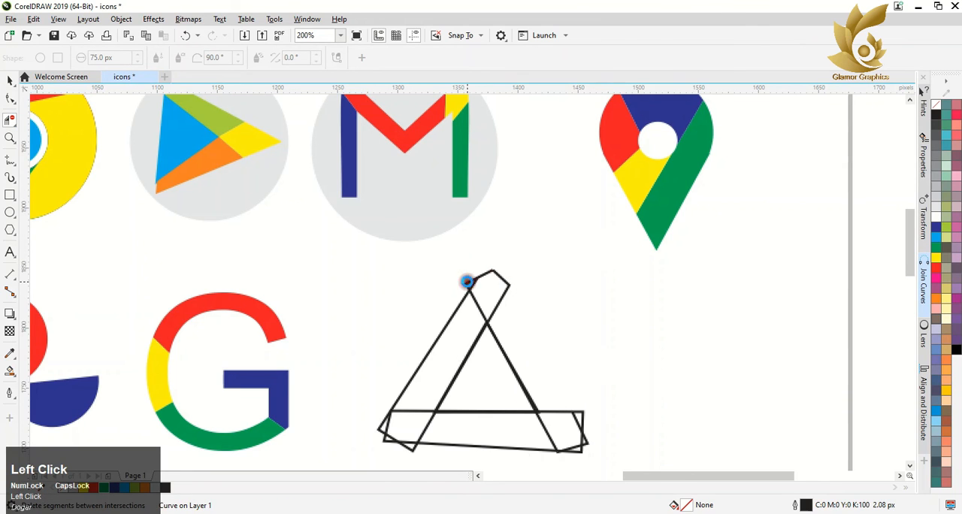
{"action": "key", "text": "ctrl+z"}
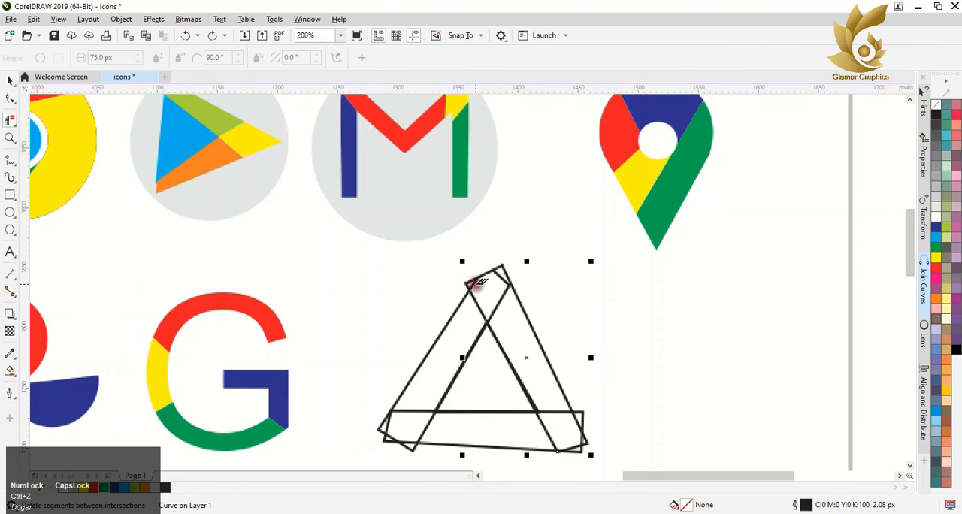
{"action": "left_click", "coordinate": [474, 282]}
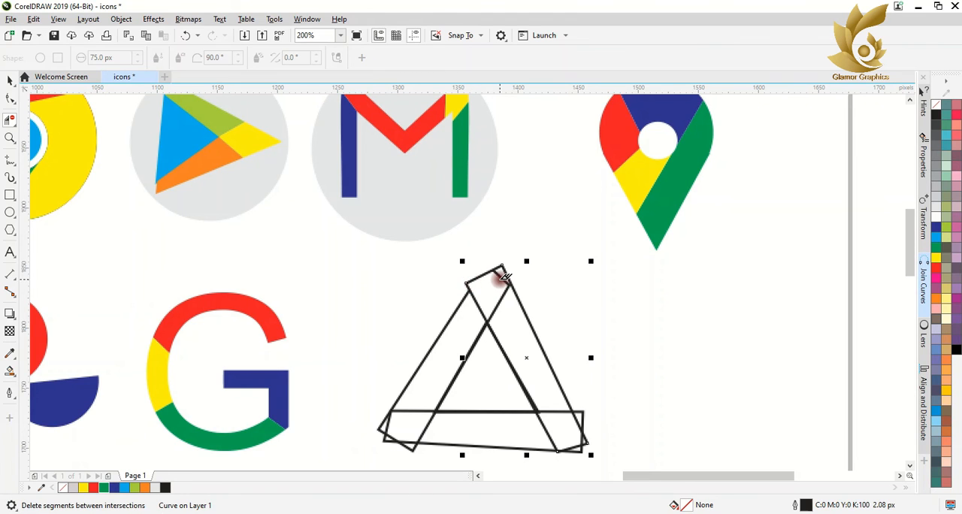
{"action": "left_click", "coordinate": [386, 431]}
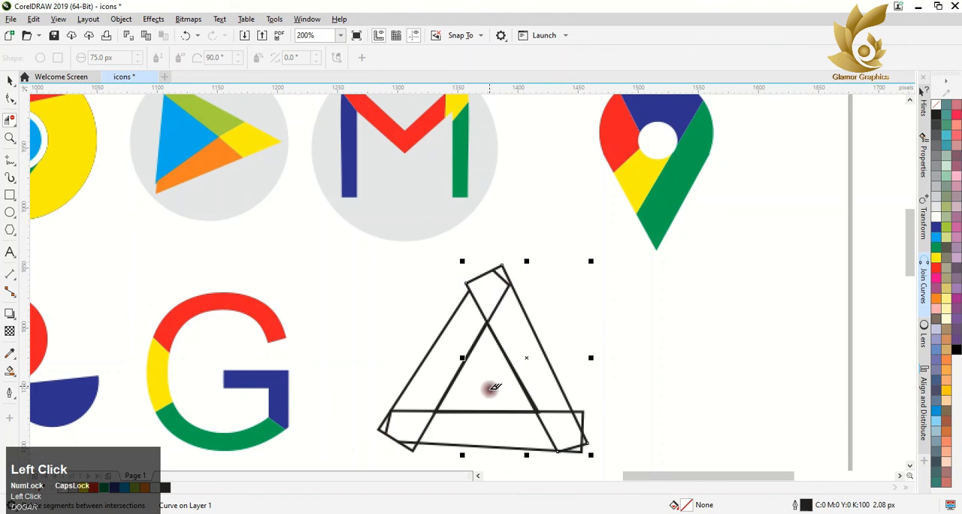
{"action": "left_click", "coordinate": [584, 442]}
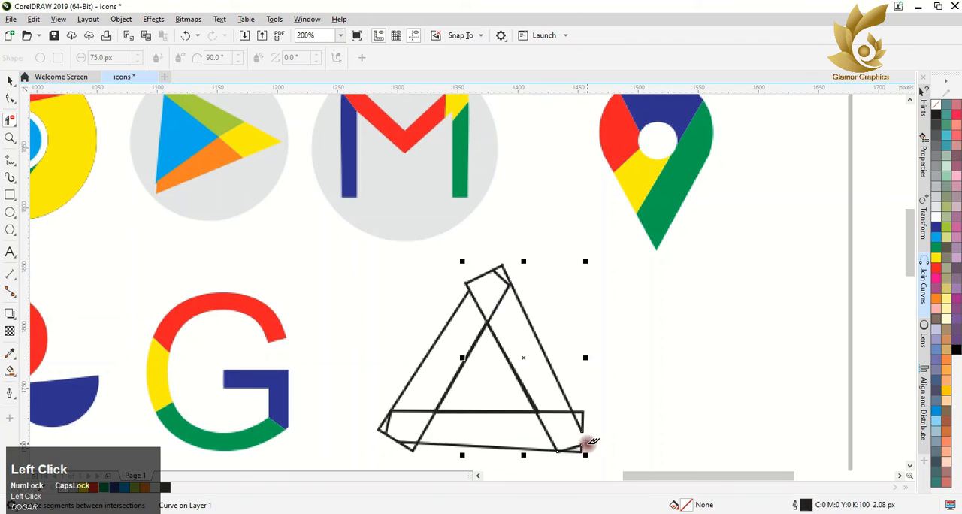
{"action": "left_click", "coordinate": [587, 441]}
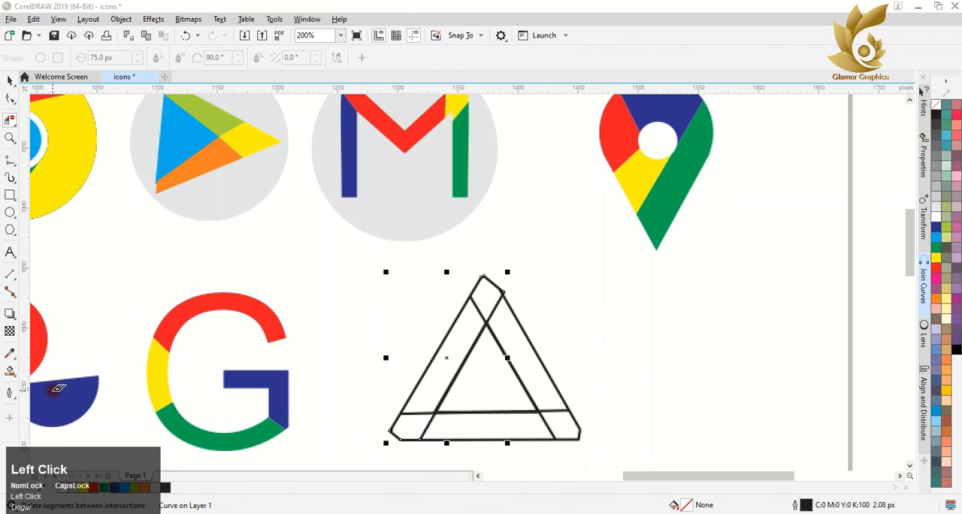
Step: Smart Fill the triangle's top corner with the dark green C93 M22 Y100 K9
{"action": "left_click", "coordinate": [10, 373]}
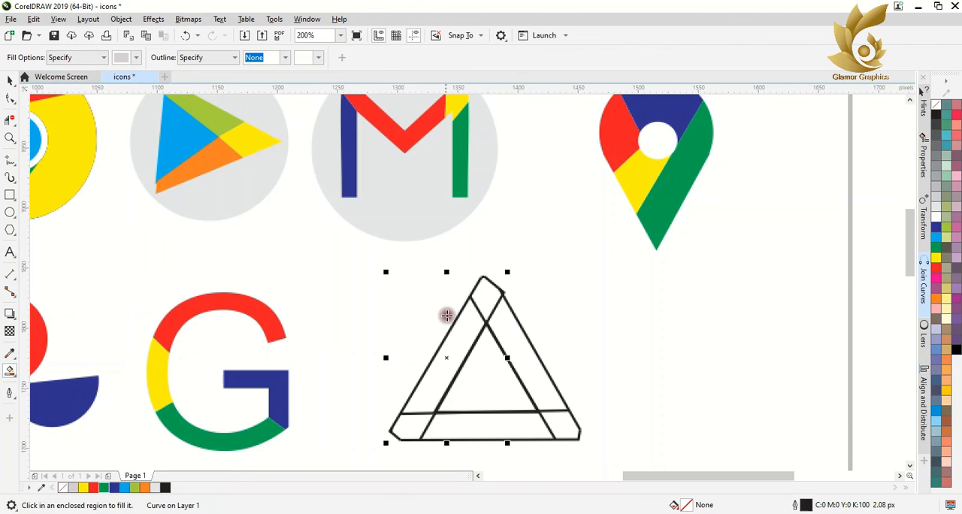
{"action": "left_click", "coordinate": [486, 301]}
{"action": "left_click", "coordinate": [935, 246]}
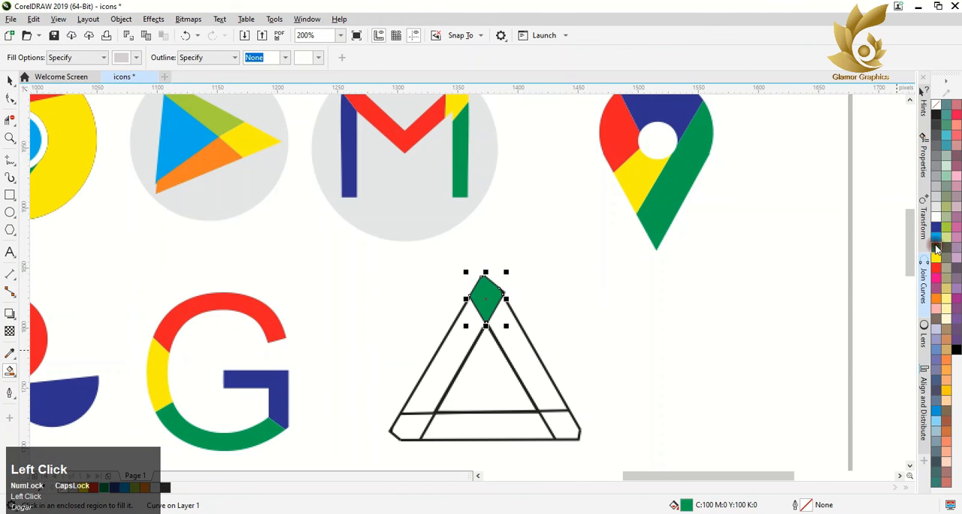
{"action": "left_click", "coordinate": [440, 347]}
{"action": "left_click_drag", "start_coordinate": [937, 252], "coordinate": [907, 280]}
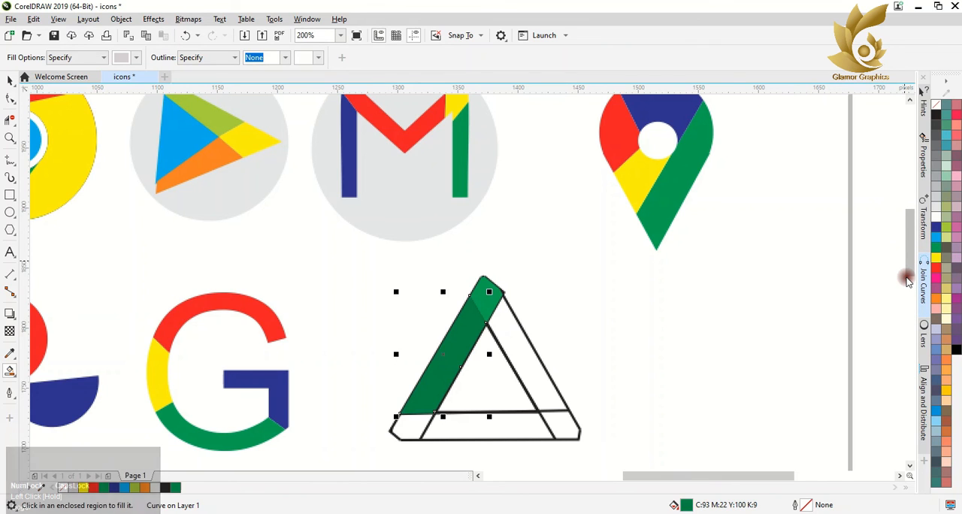
{"action": "key", "text": "ctrl+z"}
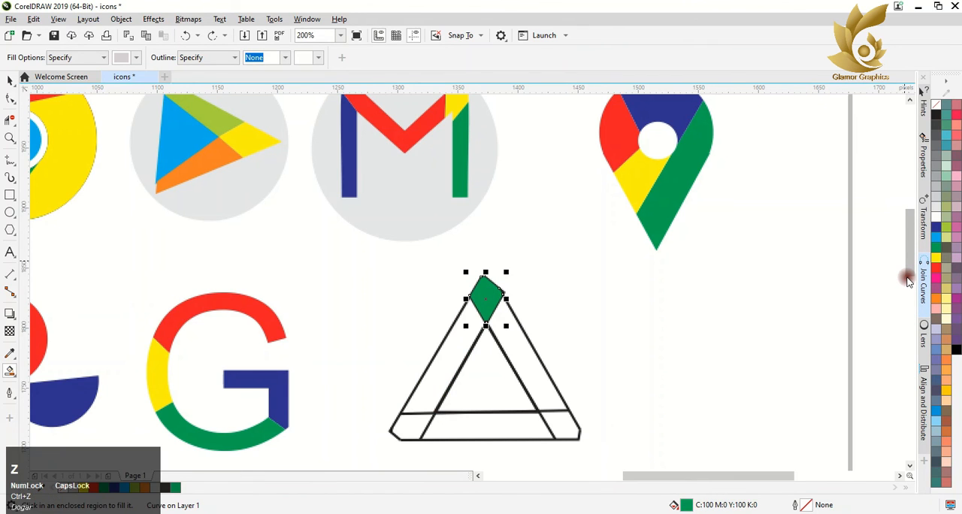
{"action": "left_click", "coordinate": [177, 490]}
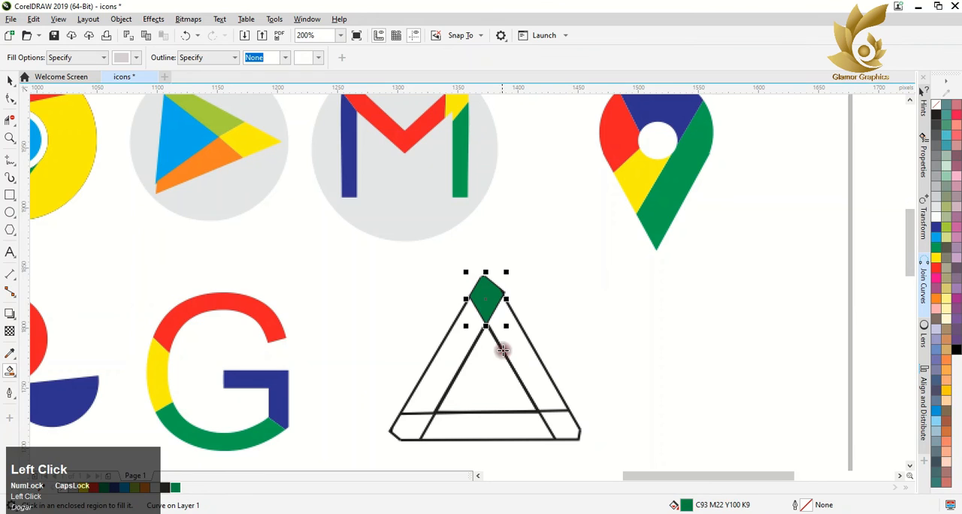
Step: Smart Fill the triangle's left bar with green and its lower-left corner with dark blue
{"action": "left_click", "coordinate": [457, 348]}
{"action": "left_click", "coordinate": [105, 488]}
{"action": "left_click", "coordinate": [410, 426]}
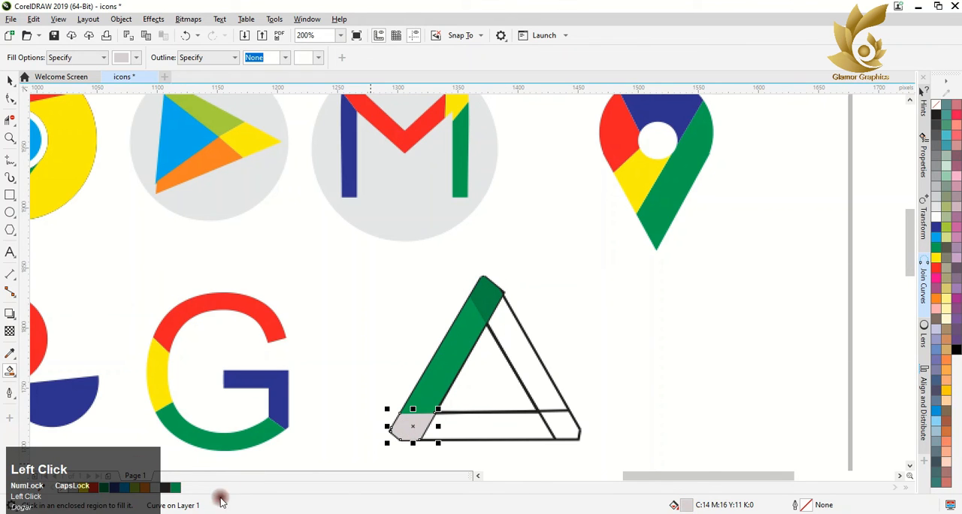
{"action": "left_click_drag", "start_coordinate": [934, 238], "coordinate": [919, 251]}
Step: Smart Fill the remaining triangle regions: blue bottom bar, red lower-right corner and yellow right bar
{"action": "left_click", "coordinate": [453, 427]}
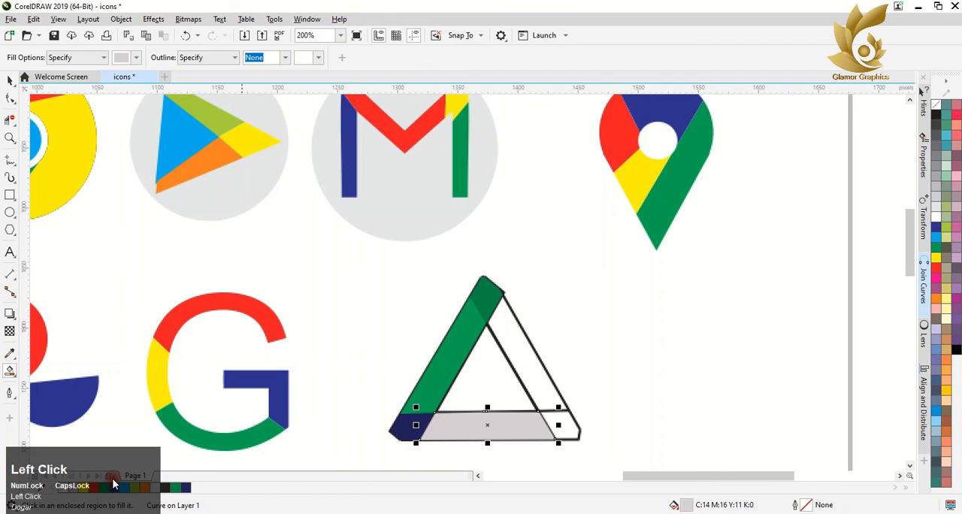
{"action": "left_click", "coordinate": [568, 422]}
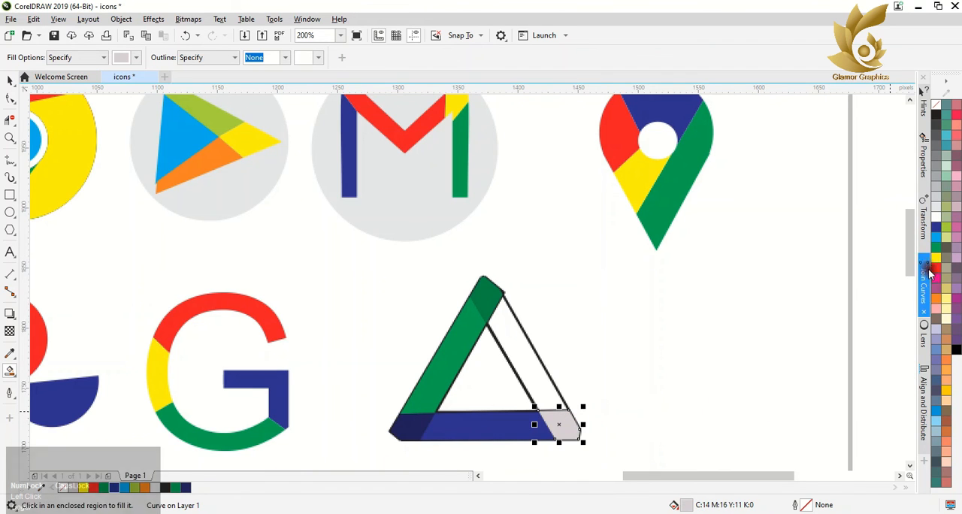
{"action": "left_click", "coordinate": [560, 425]}
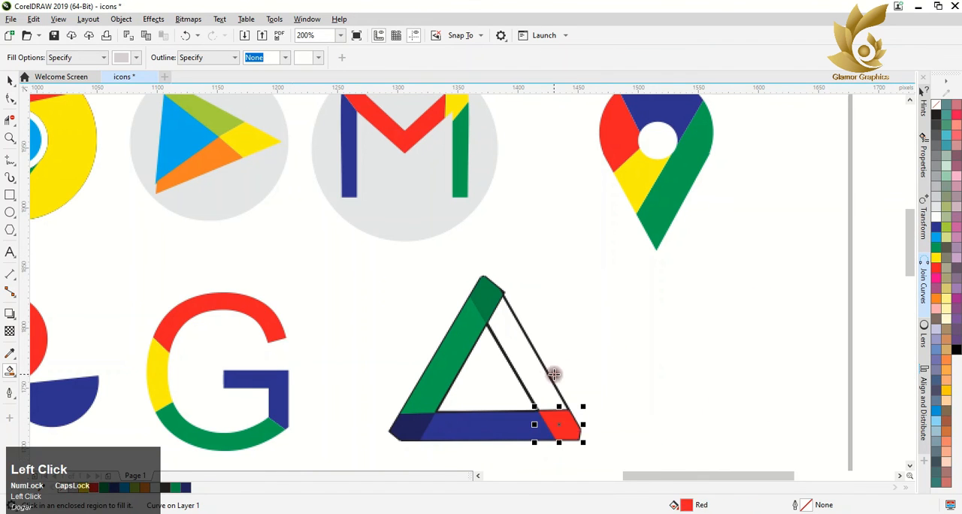
{"action": "left_click", "coordinate": [534, 376]}
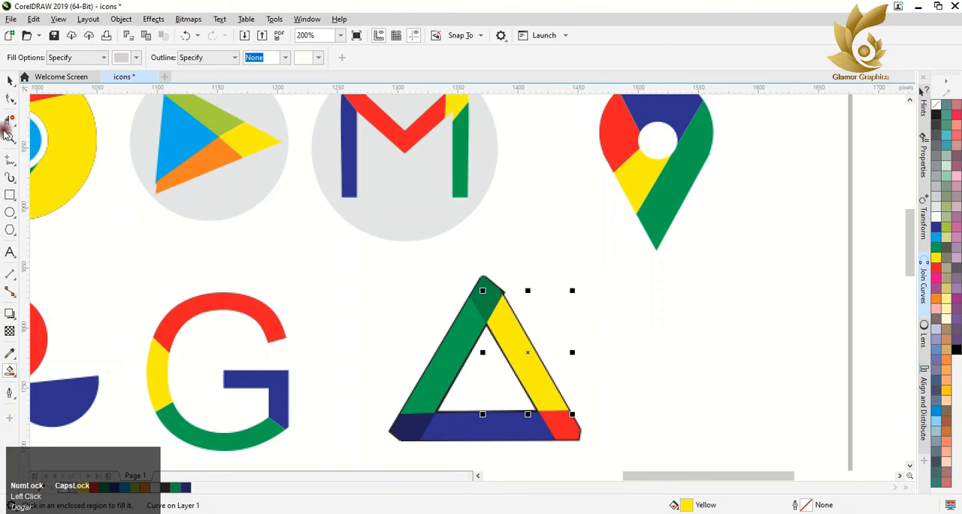
Step: Apply a short linear fountain fill from green to white across the triangle's left bar with Interactive Fill
{"action": "left_click", "coordinate": [10, 80]}
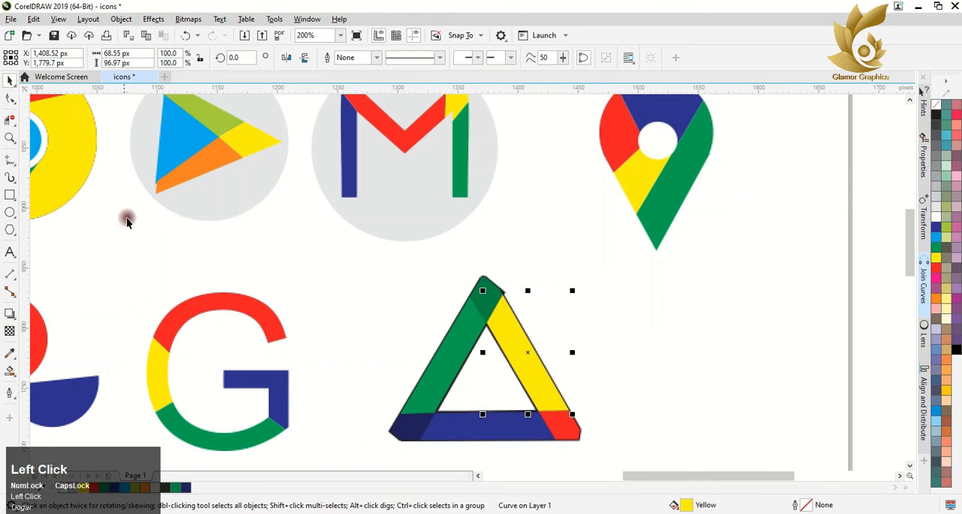
{"action": "left_click", "coordinate": [10, 370]}
{"action": "left_click", "coordinate": [23, 382]}
{"action": "left_click", "coordinate": [10, 369]}
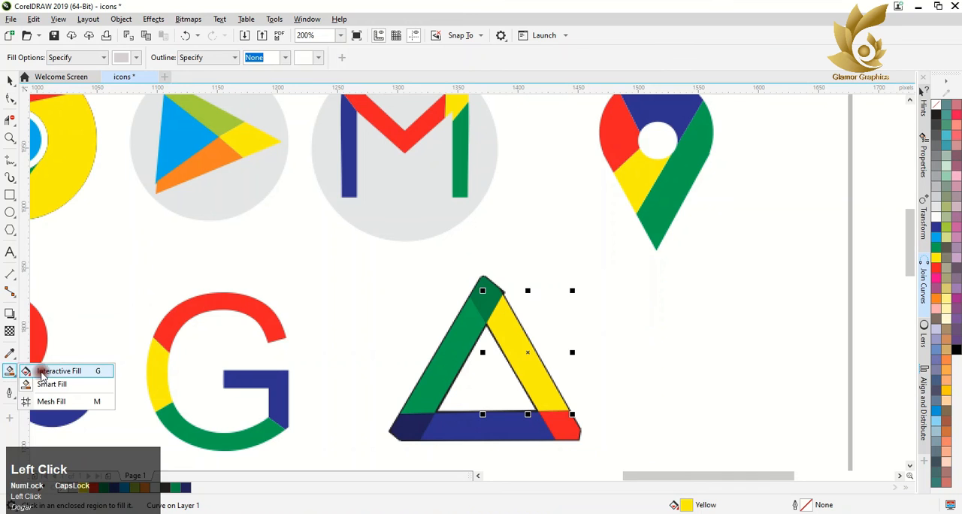
{"action": "left_click", "coordinate": [45, 368]}
{"action": "left_click", "coordinate": [464, 345]}
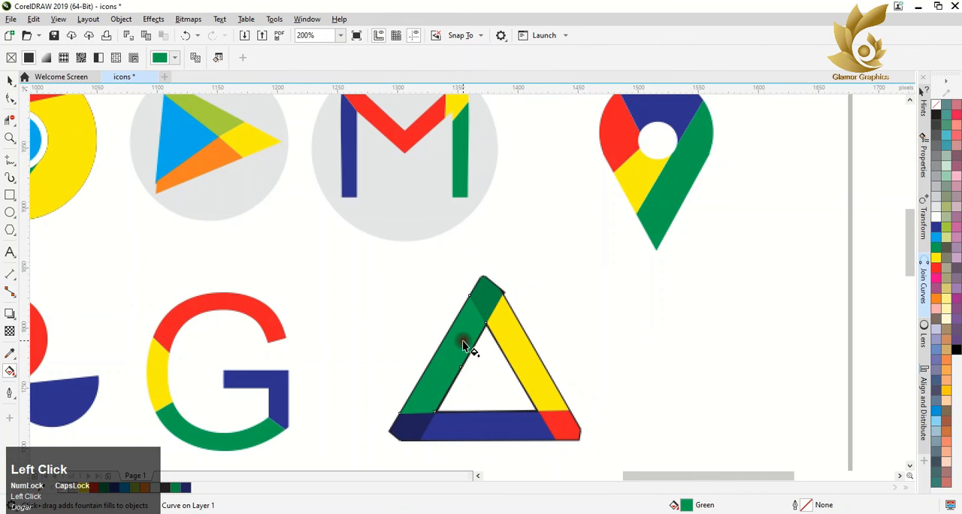
{"action": "left_click_drag", "start_coordinate": [452, 353], "coordinate": [475, 351]}
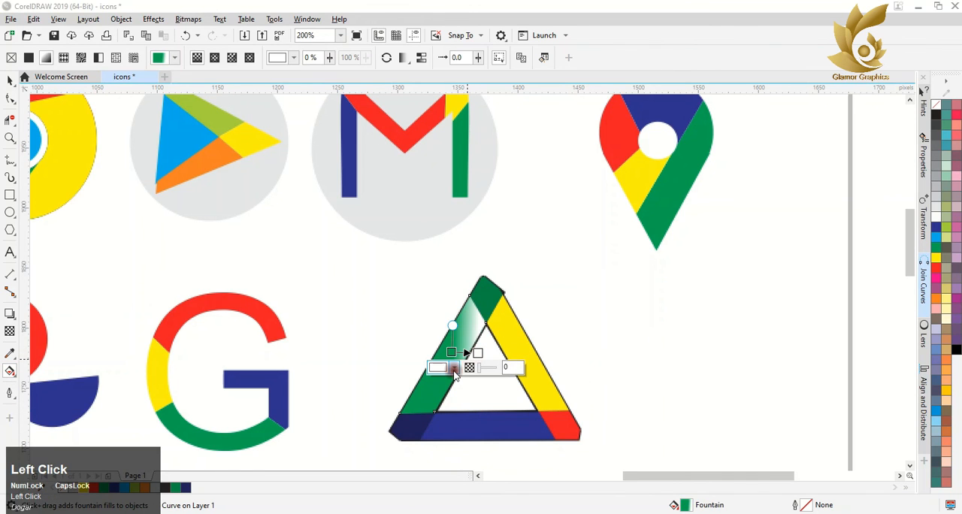
Step: Change the left bar's white gradient colour to green C100 M0 Y100 K0 and make one end of the gradient partly transparent
{"action": "left_click", "coordinate": [454, 368]}
{"action": "left_click", "coordinate": [543, 344]}
{"action": "left_click", "coordinate": [432, 405]}
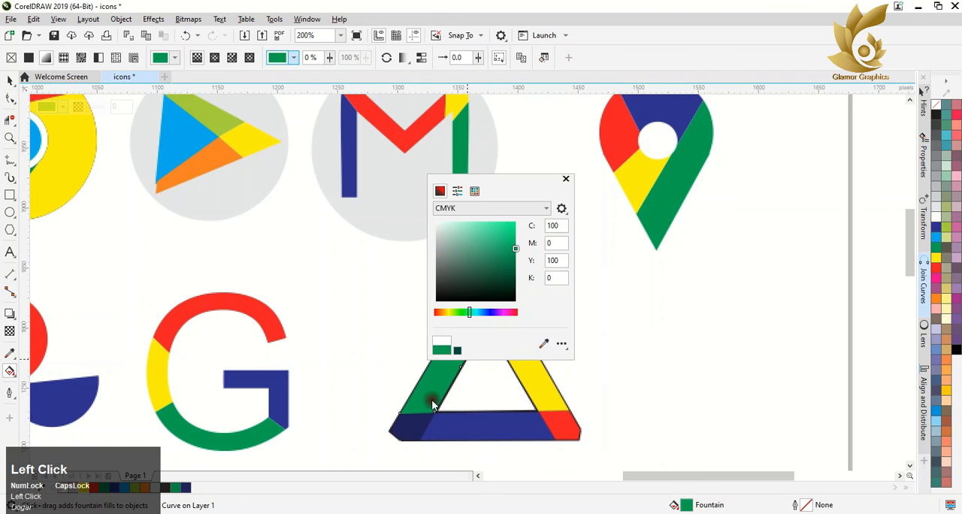
{"action": "left_click", "coordinate": [566, 181]}
{"action": "mouse_move", "coordinate": [449, 368]}
{"action": "left_mouse_down"}
{"action": "mouse_move", "coordinate": [465, 372]}
{"action": "mouse_move", "coordinate": [455, 374]}
{"action": "left_mouse_up"}
{"action": "left_click", "coordinate": [479, 349]}
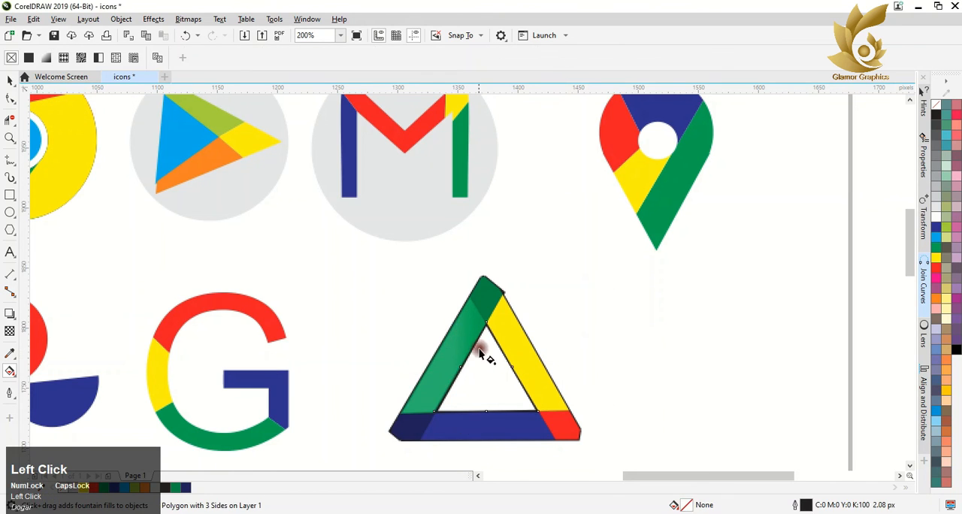
Step: Give the bottom bar a linear fountain fill with its white end changed to blue C100 M100 Y0 K0 and slightly transparent
{"action": "left_click", "coordinate": [461, 421]}
{"action": "left_click_drag", "start_coordinate": [462, 422], "coordinate": [489, 421]}
{"action": "left_click", "coordinate": [465, 438]}
{"action": "left_click", "coordinate": [554, 415]}
{"action": "left_click", "coordinate": [434, 434]}
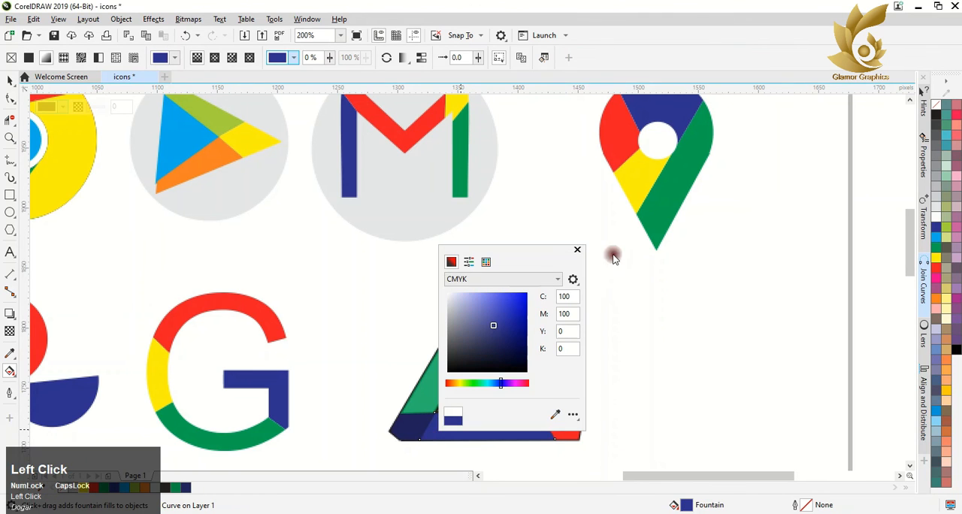
{"action": "left_click", "coordinate": [576, 252]}
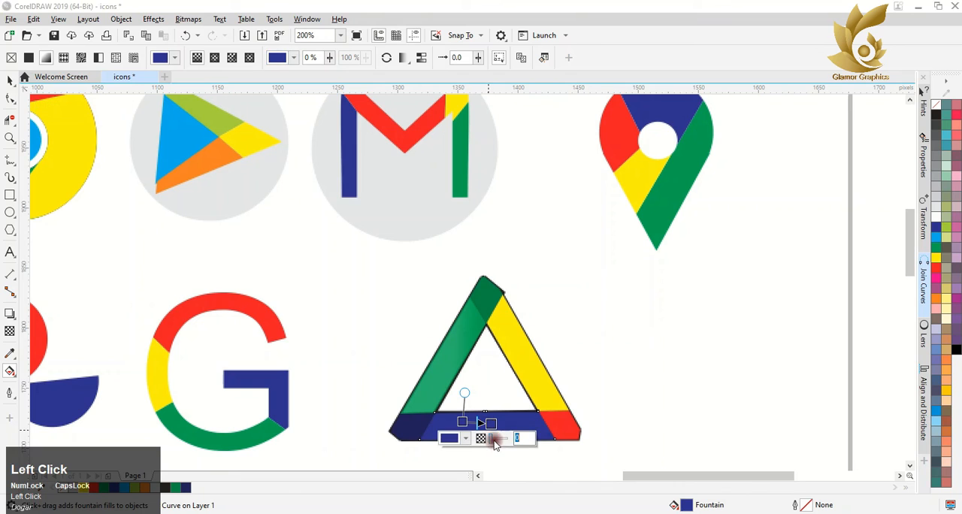
Step: Give the triangle's yellow right bar a linear fountain fill, changing its white end to a lighter yellow
{"action": "left_click", "coordinate": [535, 377]}
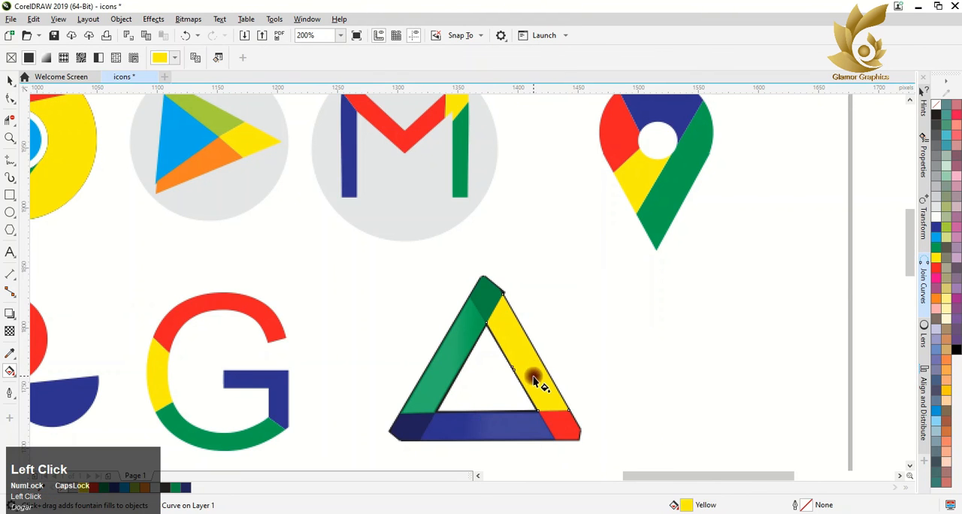
{"action": "left_click_drag", "start_coordinate": [535, 376], "coordinate": [510, 329]}
{"action": "left_click", "coordinate": [538, 317]}
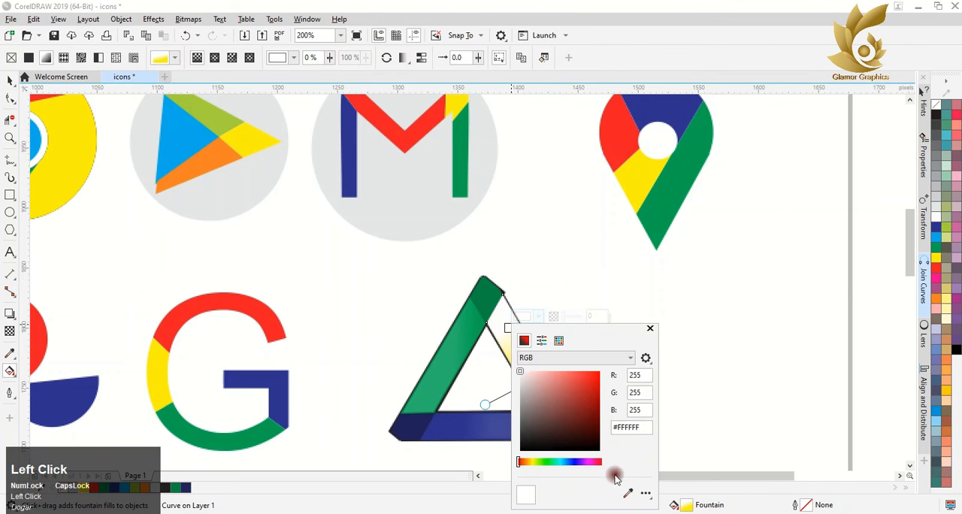
{"action": "left_click", "coordinate": [627, 492]}
Step: Remove the black outline from all pieces of the triangle
{"action": "left_click", "coordinate": [7, 79]}
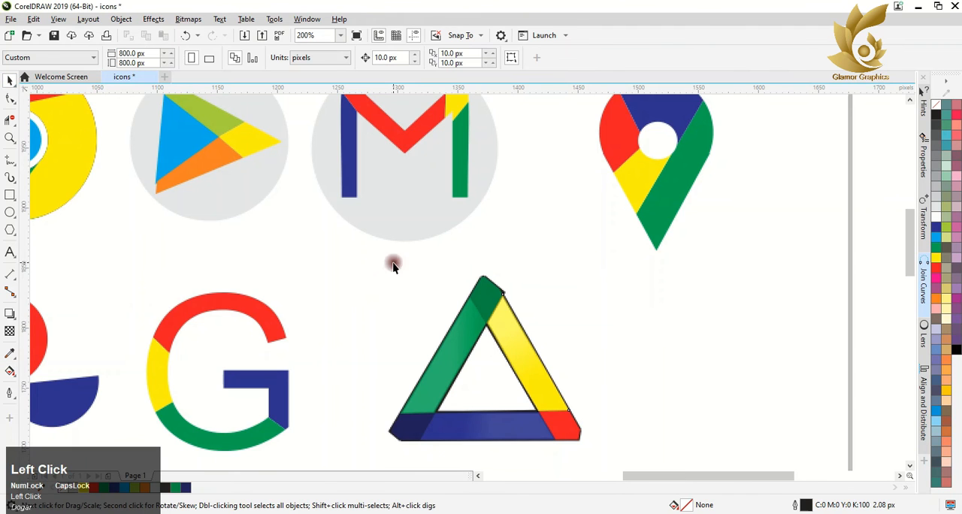
{"action": "left_click_drag", "start_coordinate": [362, 262], "coordinate": [646, 432]}
{"action": "right_click", "coordinate": [934, 107]}
Step: Outline the triangle's left bar, bottom bar, red corner and right bar in colours matching their fills
{"action": "left_click", "coordinate": [489, 260]}
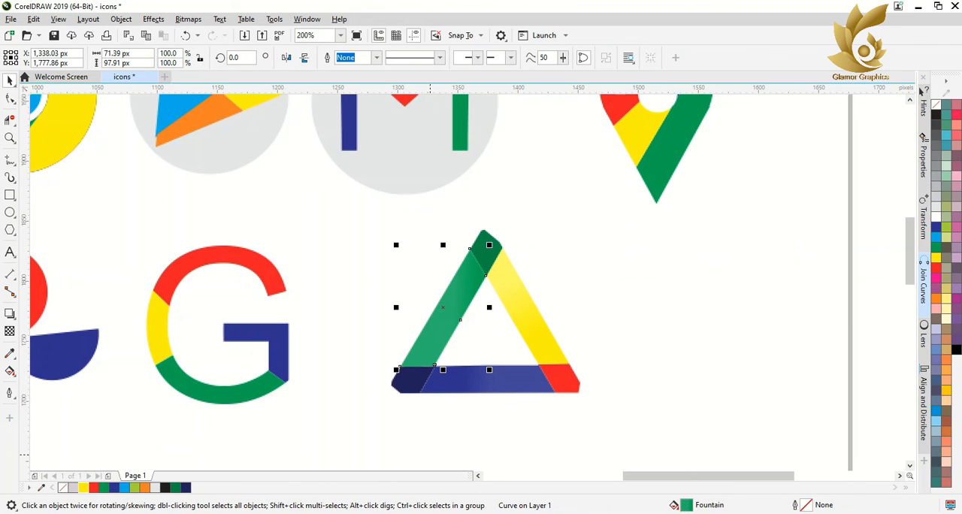
{"action": "right_click", "coordinate": [106, 487]}
{"action": "left_click", "coordinate": [453, 388]}
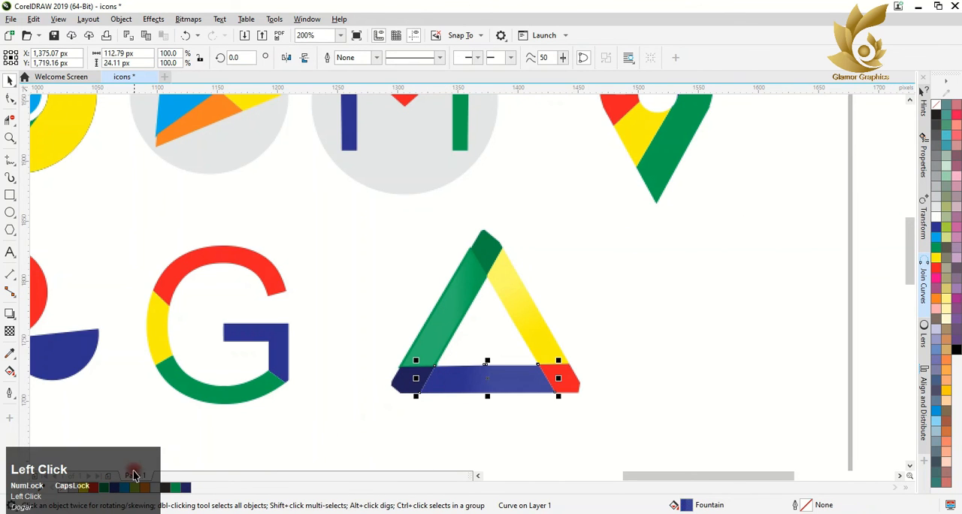
{"action": "right_click", "coordinate": [161, 490]}
{"action": "left_click", "coordinate": [563, 381]}
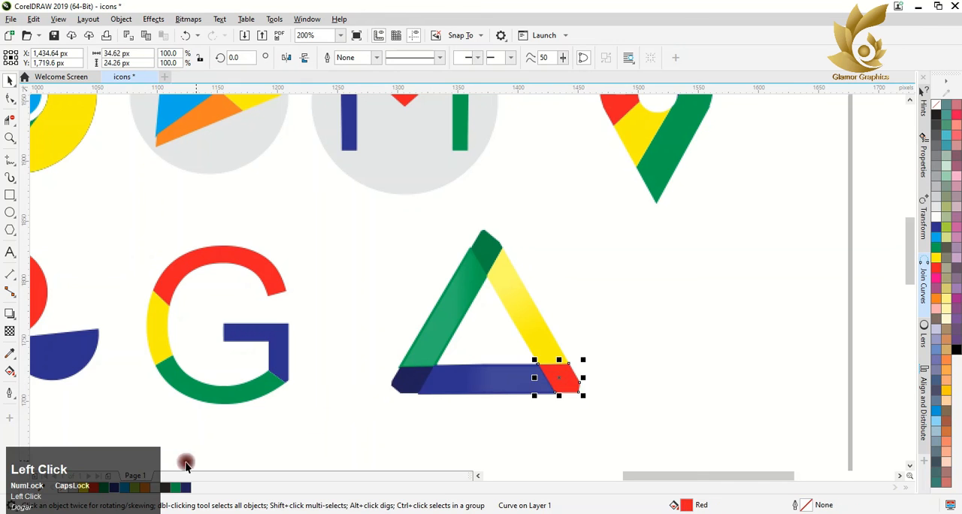
{"action": "right_click", "coordinate": [96, 490]}
{"action": "left_click", "coordinate": [527, 337]}
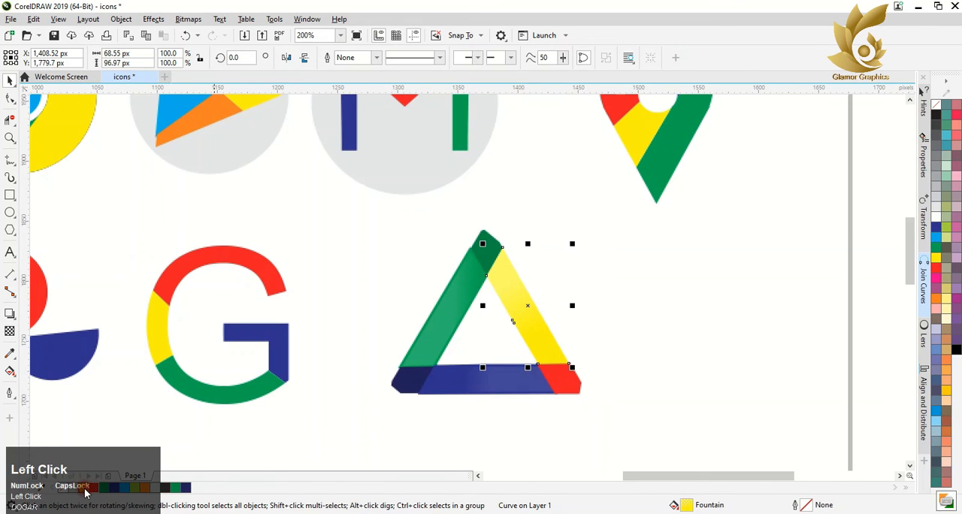
{"action": "right_click", "coordinate": [135, 488]}
Step: Group all pieces of the triangle logo
{"action": "left_click_drag", "start_coordinate": [393, 218], "coordinate": [645, 438]}
{"action": "left_click_drag", "start_coordinate": [335, 198], "coordinate": [598, 450]}
{"action": "right_click", "coordinate": [472, 296]}
{"action": "left_click", "coordinate": [493, 225]}
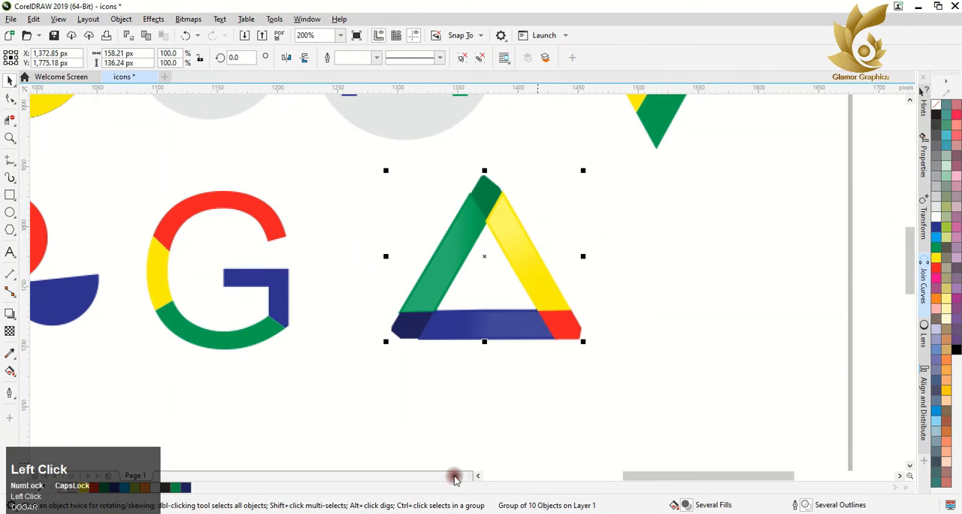
{"action": "left_click", "coordinate": [455, 478]}
Step: Copy the grey circle from the Gmail icon onto the triangle and enlarge it to about 176 px
{"action": "scroll", "coordinate": [390, 329], "scroll_direction": "down", "scroll_amount": 2}
{"action": "left_click_drag", "start_coordinate": [392, 217], "coordinate": [429, 342]}
{"action": "right_click", "coordinate": [430, 342]}
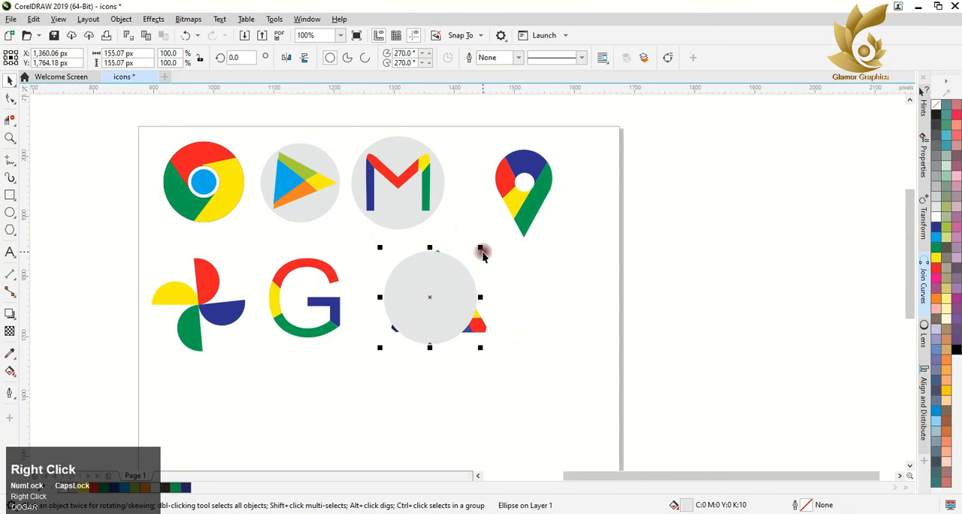
{"action": "left_click_drag", "start_coordinate": [482, 253], "coordinate": [494, 233]}
{"action": "left_click_drag", "start_coordinate": [443, 293], "coordinate": [450, 301]}
Step: Send the grey circle over the triangle to the back of the page
{"action": "right_click", "coordinate": [446, 300]}
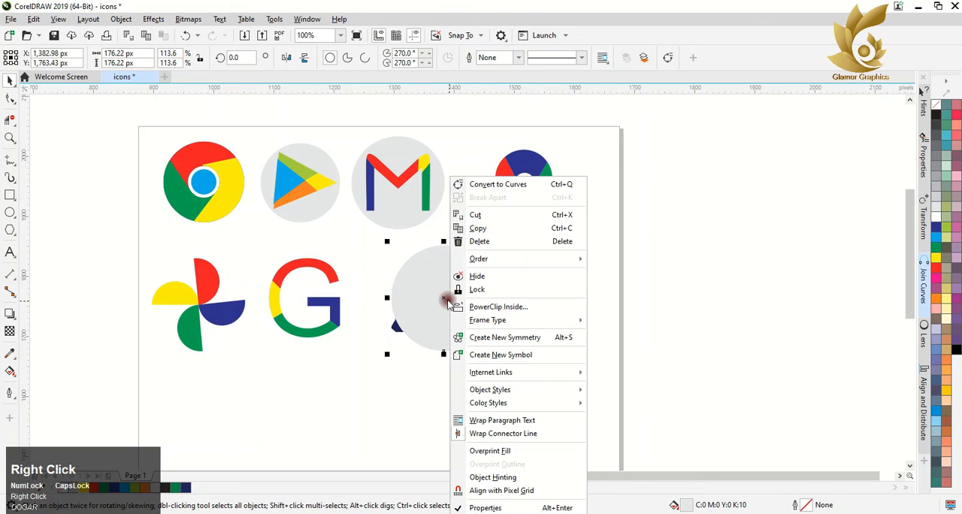
{"action": "mouse_move", "coordinate": [481, 259]}
{"action": "left_click", "coordinate": [625, 276]}
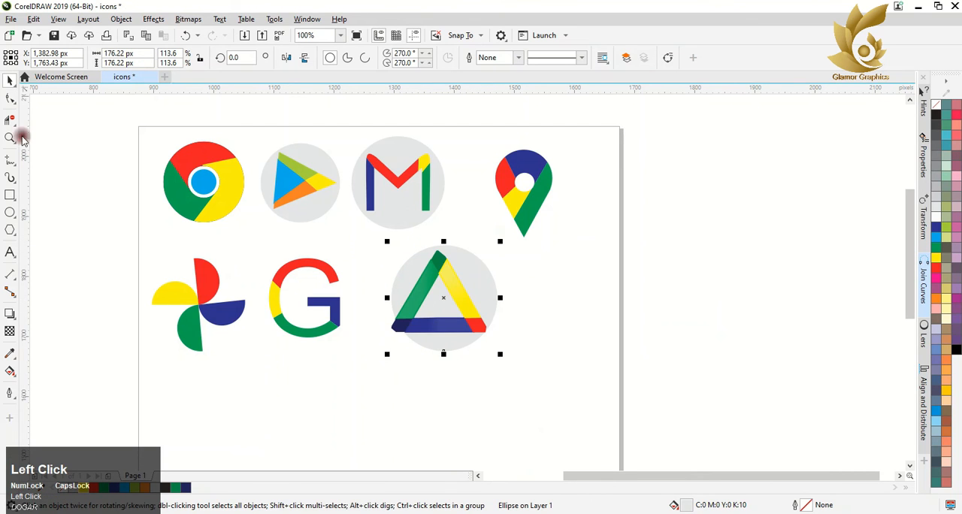
Step: Scale down and reposition the triangle, and shrink its grey circle to about 146 px
{"action": "left_click", "coordinate": [412, 303]}
{"action": "left_click_drag", "start_coordinate": [489, 247], "coordinate": [478, 257]}
{"action": "left_click_drag", "start_coordinate": [439, 286], "coordinate": [465, 289]}
{"action": "left_click", "coordinate": [484, 267]}
{"action": "mouse_move", "coordinate": [501, 243]}
{"action": "left_mouse_down"}
{"action": "mouse_move", "coordinate": [496, 260]}
{"action": "mouse_move", "coordinate": [492, 252]}
{"action": "left_mouse_up"}
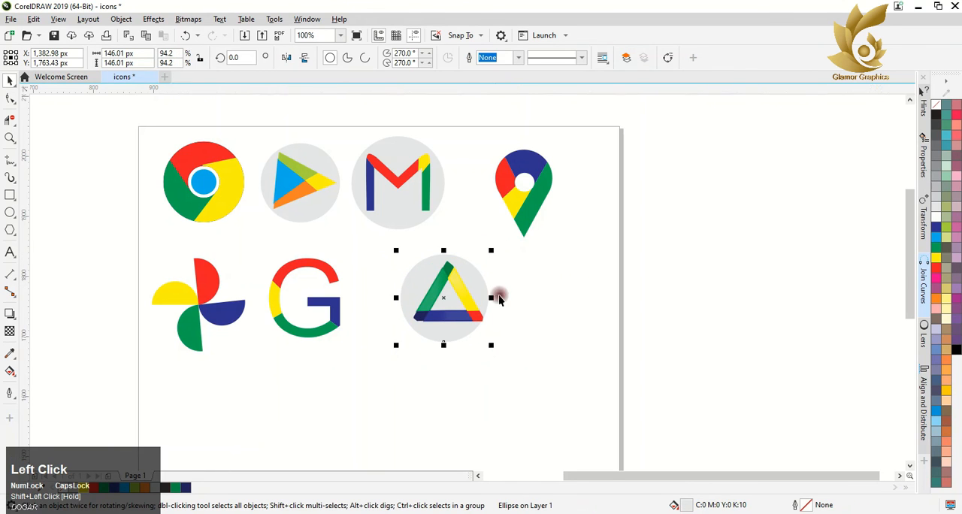
Step: Centre the grey circle horizontally on the triangle and group the two
{"action": "left_click_drag", "start_coordinate": [379, 242], "coordinate": [526, 381]}
{"action": "right_click", "coordinate": [468, 333]}
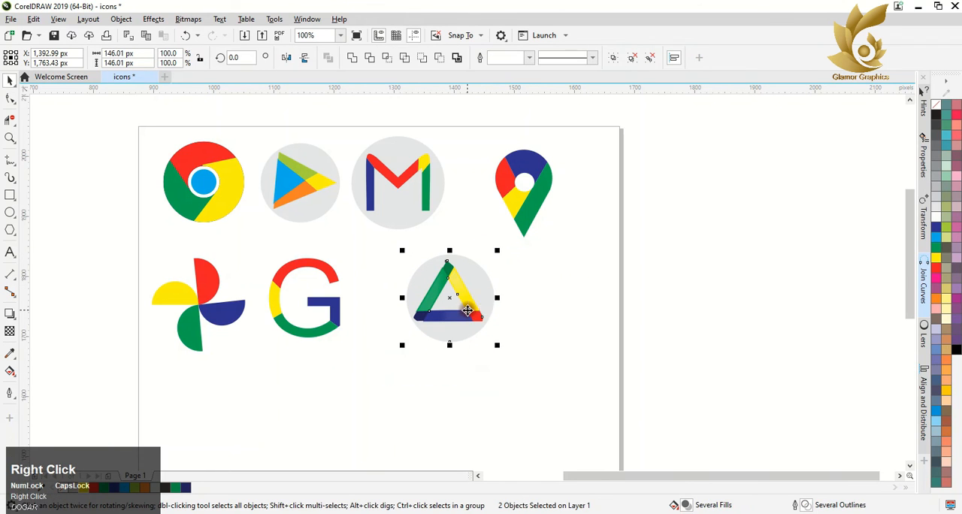
{"action": "left_click", "coordinate": [498, 233]}
Step: Copy the grey circle from the Gmail icon onto the Google G and send it to the back of the page
{"action": "left_click", "coordinate": [333, 302]}
{"action": "left_click_drag", "start_coordinate": [406, 211], "coordinate": [316, 326]}
{"action": "right_click", "coordinate": [316, 326]}
{"action": "mouse_move", "coordinate": [361, 260]}
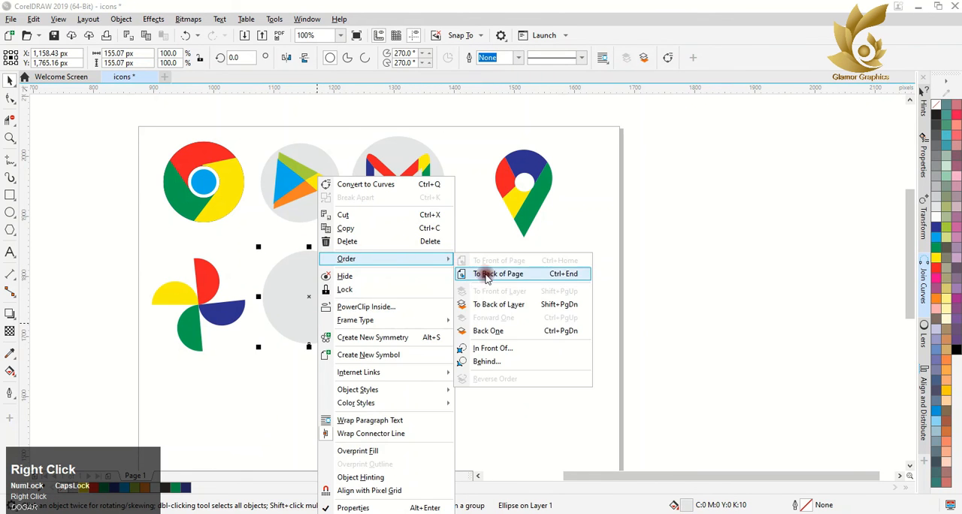
{"action": "left_click", "coordinate": [483, 275]}
Step: Copy the G's grey circle onto the Google Photos pinwheel and send it to the back of the page
{"action": "left_click_drag", "start_coordinate": [300, 290], "coordinate": [136, 312]}
{"action": "right_click", "coordinate": [197, 291]}
{"action": "mouse_move", "coordinate": [328, 260]}
{"action": "left_click", "coordinate": [372, 273]}
Step: Resize the grey circle behind the pinwheel so that it fits closely around the petals
{"action": "scroll", "coordinate": [161, 299], "scroll_direction": "up", "scroll_amount": 2}
{"action": "left_click_drag", "start_coordinate": [239, 213], "coordinate": [238, 208]}
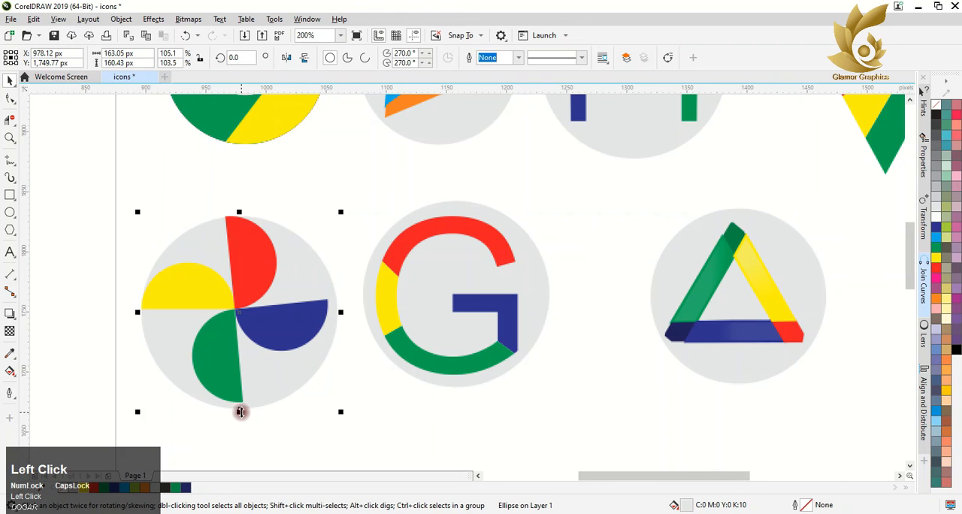
{"action": "left_click_drag", "start_coordinate": [240, 411], "coordinate": [240, 405]}
{"action": "left_click_drag", "start_coordinate": [343, 307], "coordinate": [336, 309]}
{"action": "scroll", "coordinate": [260, 358], "scroll_direction": "down", "scroll_amount": 1}
Step: Scale the pinwheel down inside its grey circle and group the two
{"action": "left_click_drag", "start_coordinate": [157, 266], "coordinate": [307, 402]}
{"action": "left_click", "coordinate": [292, 398]}
{"action": "left_click", "coordinate": [259, 344]}
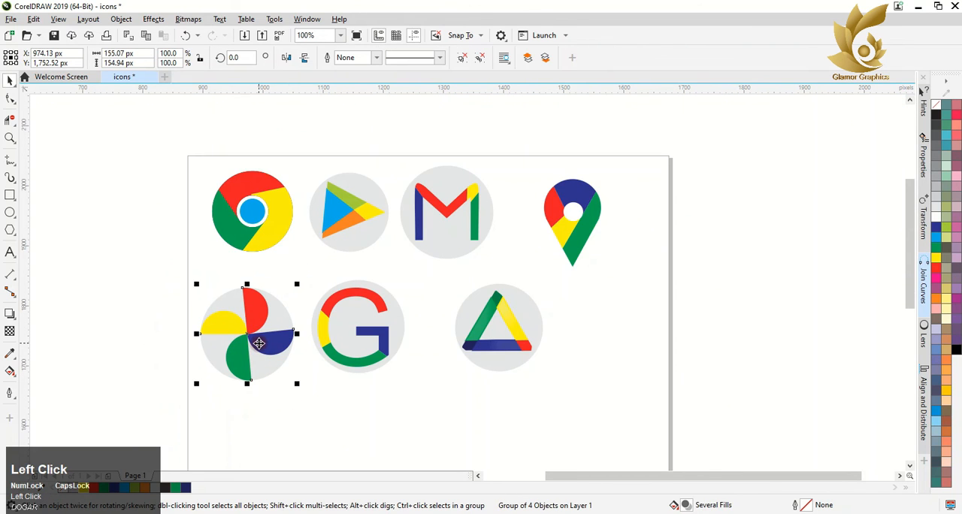
{"action": "left_click_drag", "start_coordinate": [296, 279], "coordinate": [305, 412]}
{"action": "right_click", "coordinate": [257, 354]}
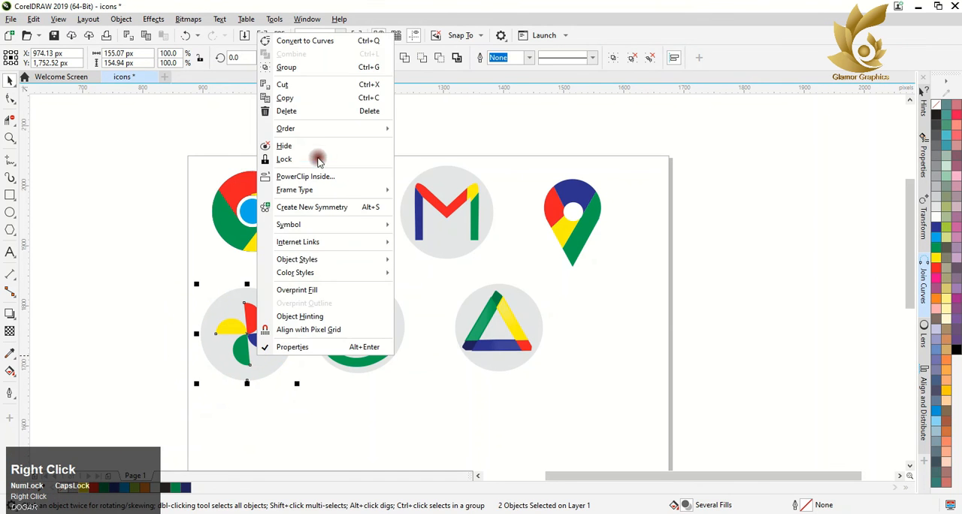
{"action": "left_click", "coordinate": [318, 67]}
{"action": "left_click", "coordinate": [405, 408]}
Step: Select all the icons and move them down toward the middle of the page
{"action": "scroll", "coordinate": [419, 353], "scroll_direction": "down", "scroll_amount": 1}
{"action": "left_click_drag", "start_coordinate": [285, 233], "coordinate": [529, 380]}
{"action": "left_click_drag", "start_coordinate": [457, 343], "coordinate": [472, 425]}
Step: Add a page-sized 800 × 800 px rectangle as a background and fill it with pale cream
{"action": "scroll", "coordinate": [593, 409], "scroll_direction": "down", "scroll_amount": 2}
{"action": "scroll", "coordinate": [593, 417], "scroll_direction": "up", "scroll_amount": 2}
{"action": "double_click", "coordinate": [10, 194]}
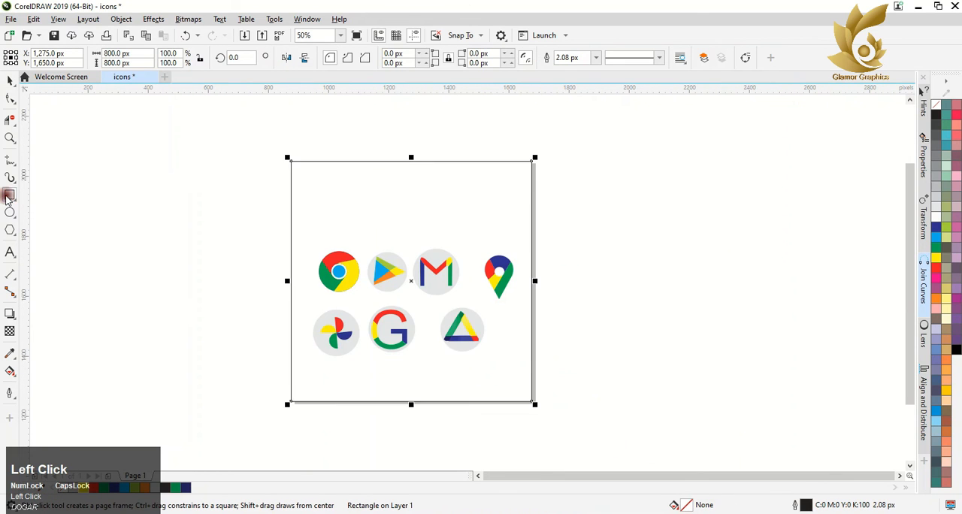
{"action": "left_click", "coordinate": [946, 307]}
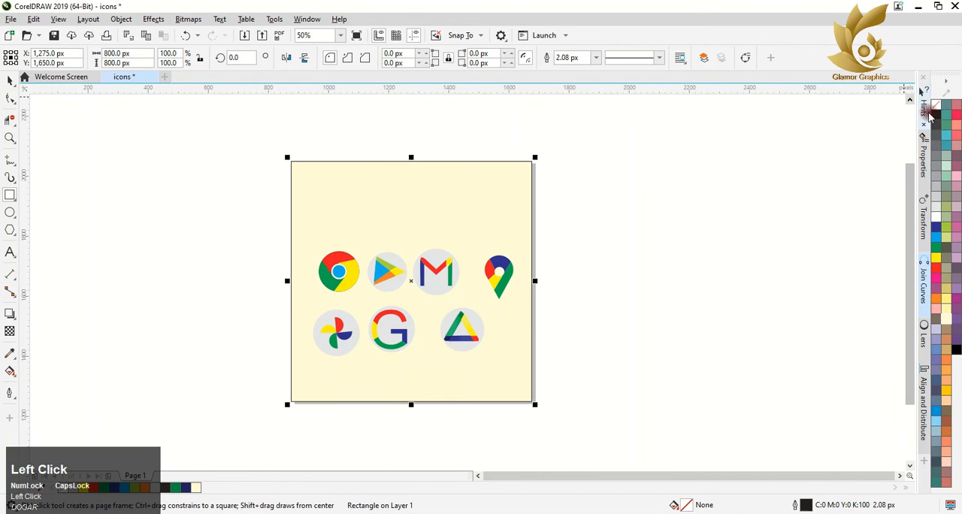